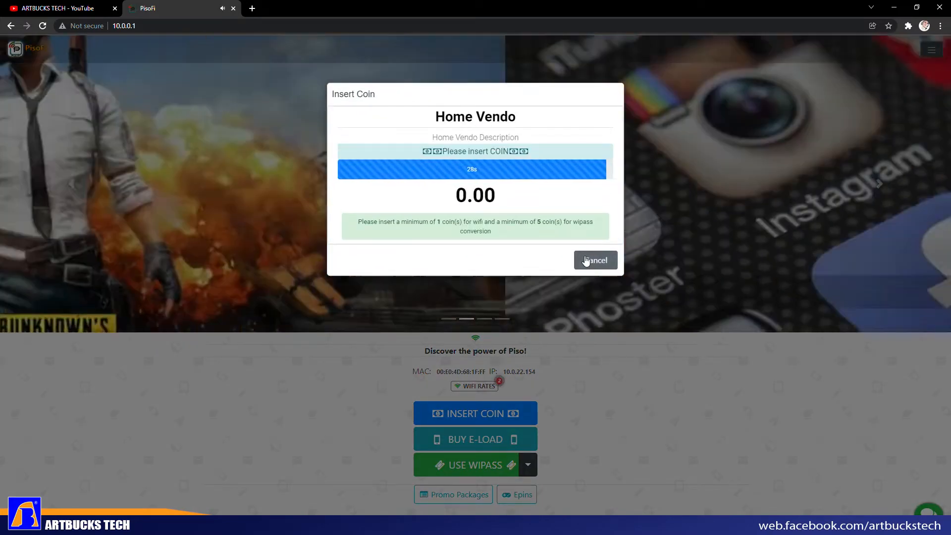
- Cancel the coin insertion and load the admin sign-in page at 10.0.0.1/admin
{"action": "left_click", "coordinate": [587, 257]}
{"action": "left_click", "coordinate": [516, 81]}
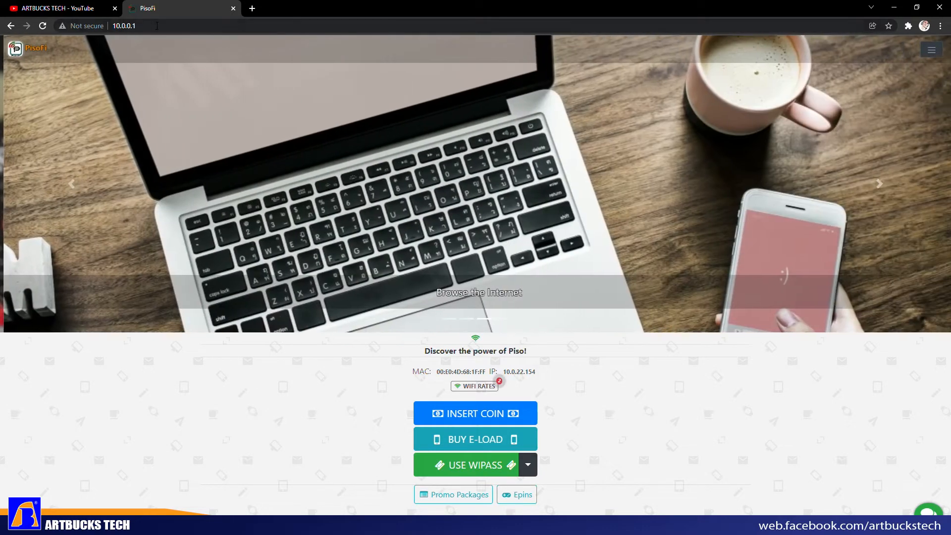
{"action": "left_click", "coordinate": [156, 27]}
{"action": "left_click", "coordinate": [156, 27]}
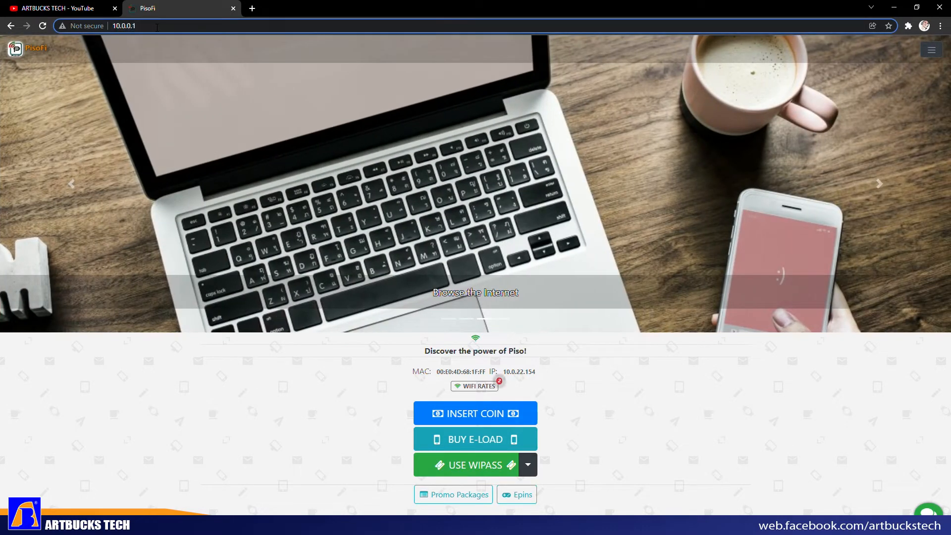
{"action": "type", "text": "/admin"}
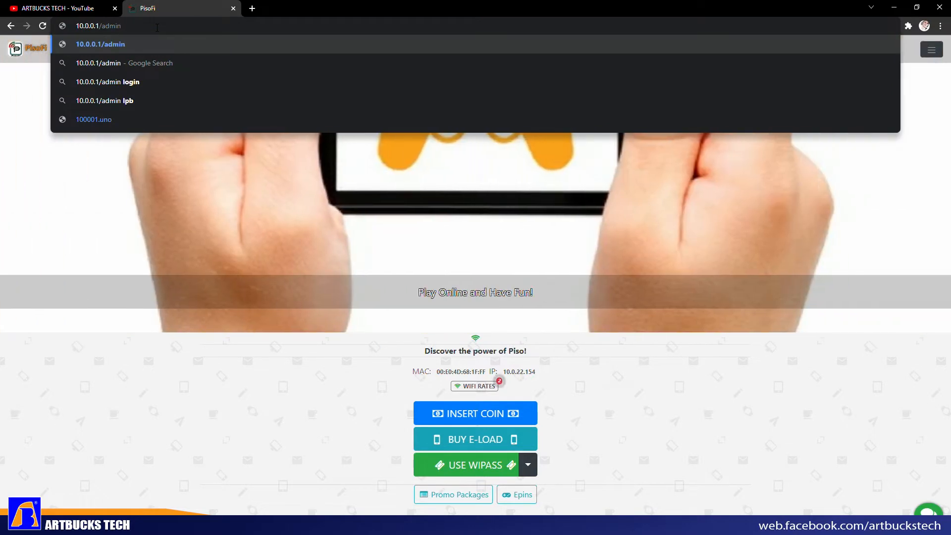
{"action": "key", "text": "Return"}
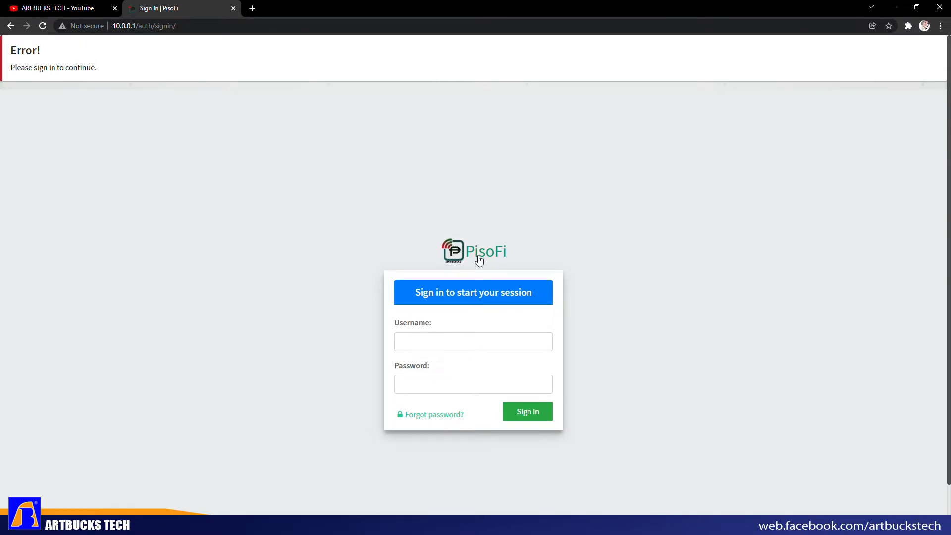
{"action": "left_click", "coordinate": [450, 342]}
- Enter Administrator as the admin username on the sign-in form
{"action": "left_click", "coordinate": [654, 277]}
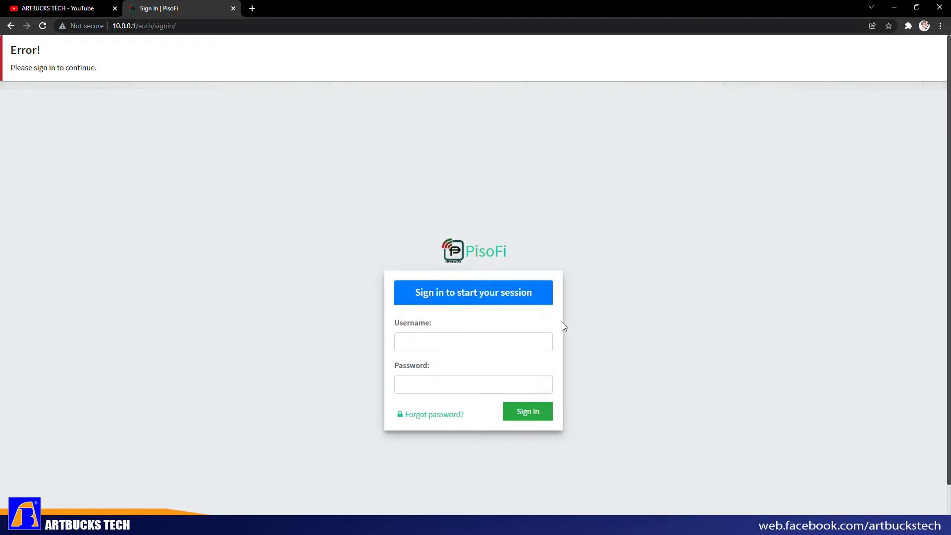
{"action": "left_click", "coordinate": [528, 336]}
{"action": "type", "text": "A"}
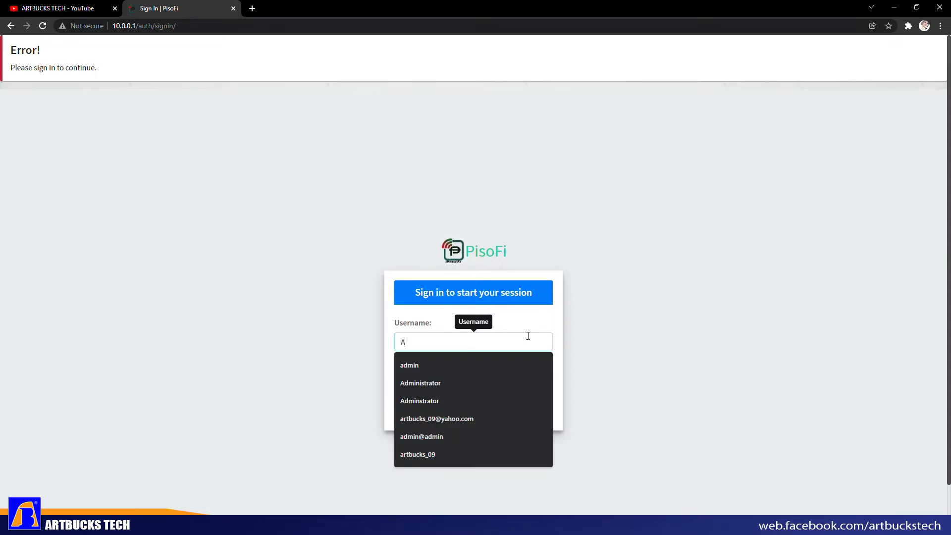
{"action": "type", "text": "dminis"}
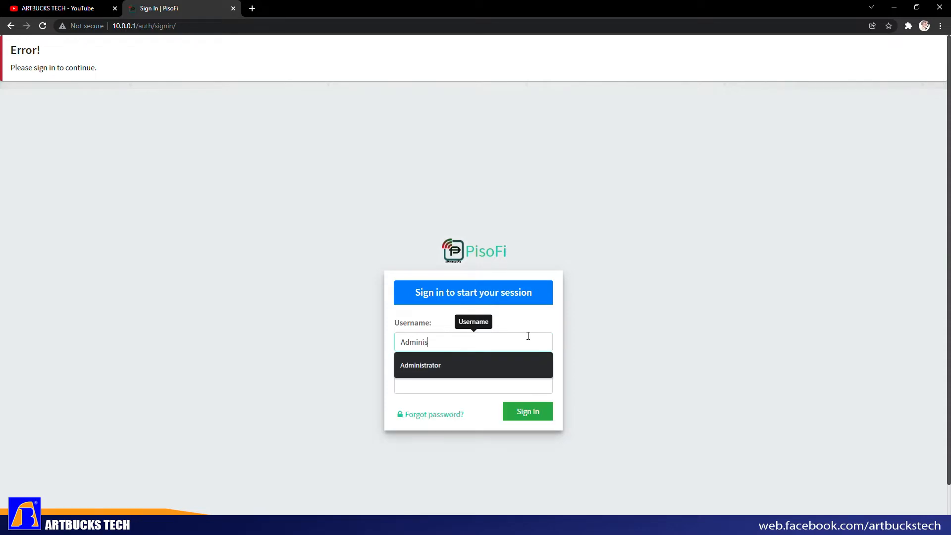
{"action": "type", "text": "trator"}
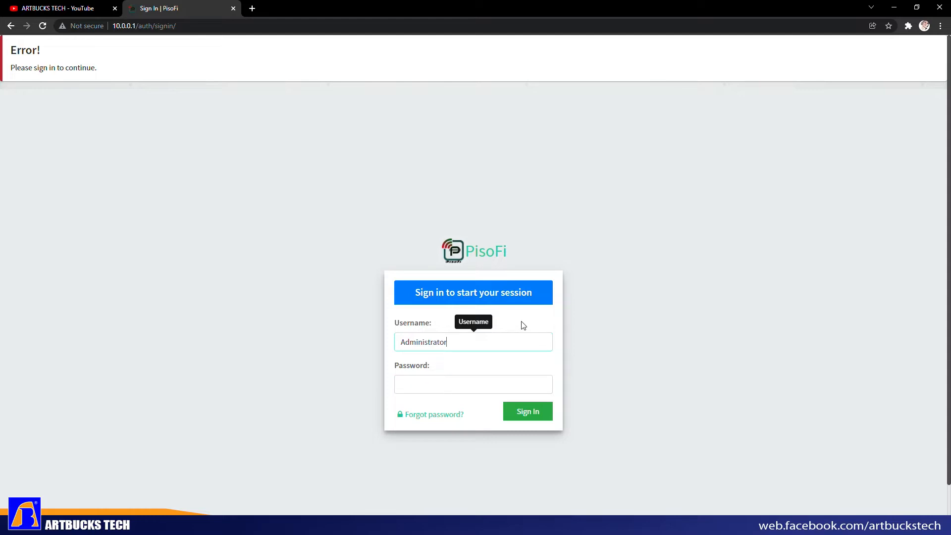
- Enter the admin account password, correcting the first mistyped attempt
{"action": "left_click", "coordinate": [449, 391]}
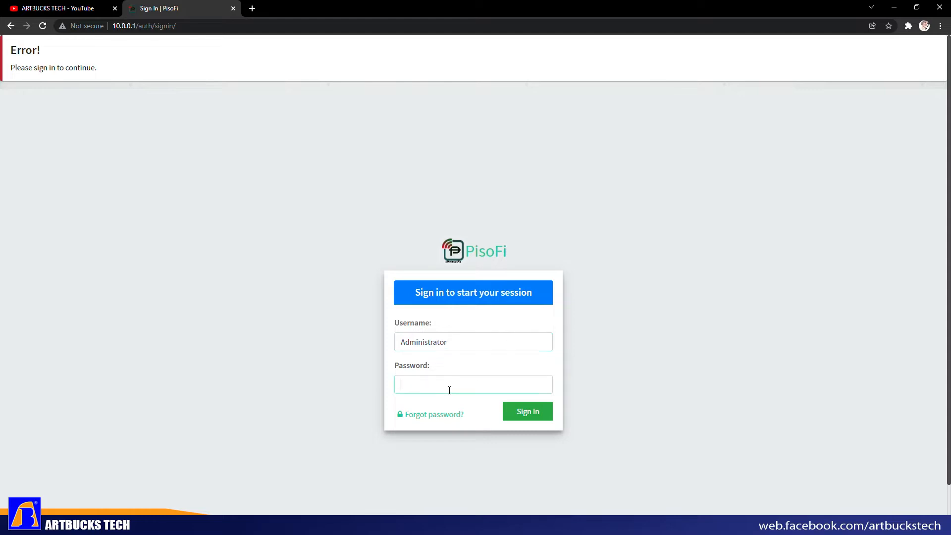
{"action": "key", "text": "BackSpace"}
{"action": "key", "text": "BackSpace"}
{"action": "key", "text": "BackSpace"}
{"action": "key", "text": "BackSpace"}
{"action": "key", "text": "BackSpace"}
{"action": "key", "text": "BackSpace"}
{"action": "key", "text": "BackSpace"}
{"action": "key", "text": "BackSpace"}
{"action": "left_click_drag", "start_coordinate": [445, 388], "coordinate": [396, 385]}
{"action": "left_click", "coordinate": [495, 365]}
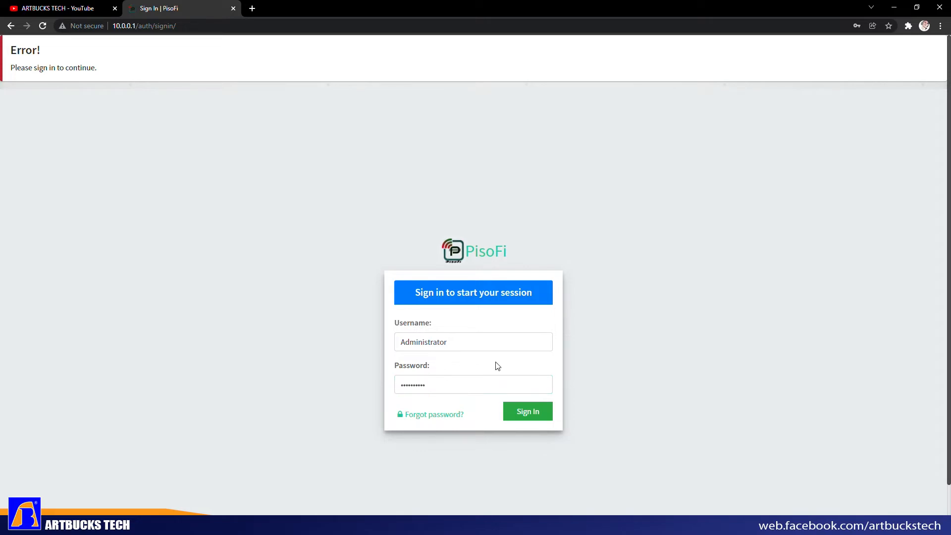
- Sign in and open the Device settings page, which shows NOT REGISTERED
{"action": "left_click", "coordinate": [538, 420]}
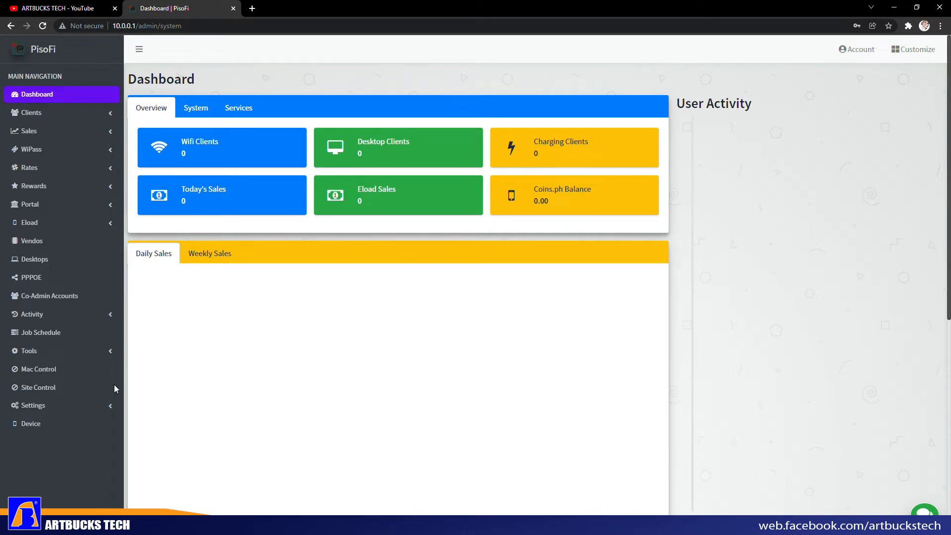
{"action": "left_click", "coordinate": [44, 425]}
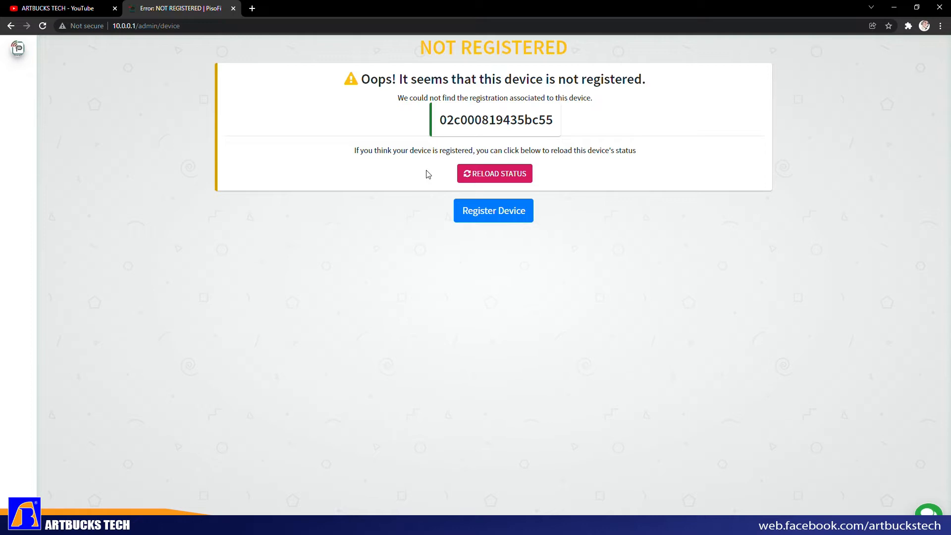
- Reload the registration status to show Device Information with license type LICENSED
{"action": "left_click", "coordinate": [466, 179]}
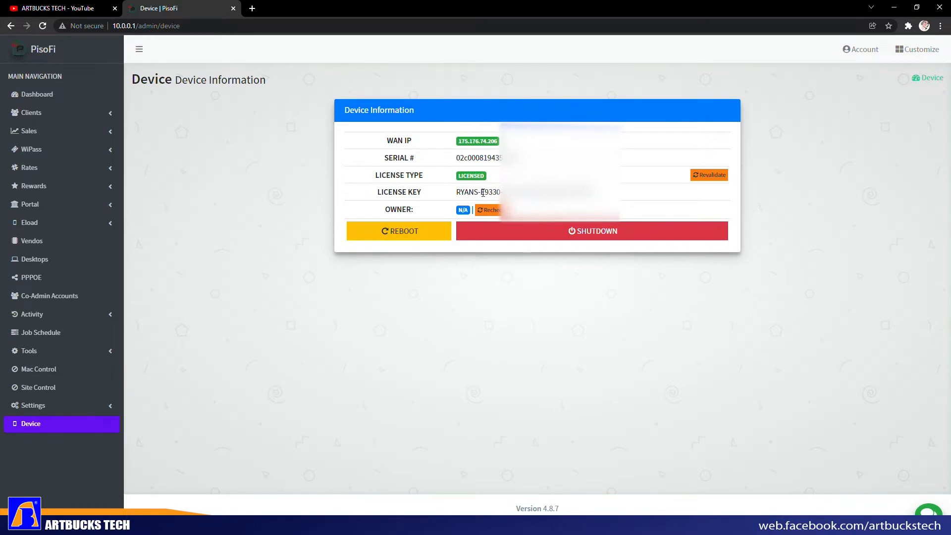
{"action": "left_click_drag", "start_coordinate": [478, 193], "coordinate": [454, 197]}
{"action": "left_click", "coordinate": [478, 195]}
{"action": "left_click_drag", "start_coordinate": [484, 192], "coordinate": [592, 193]}
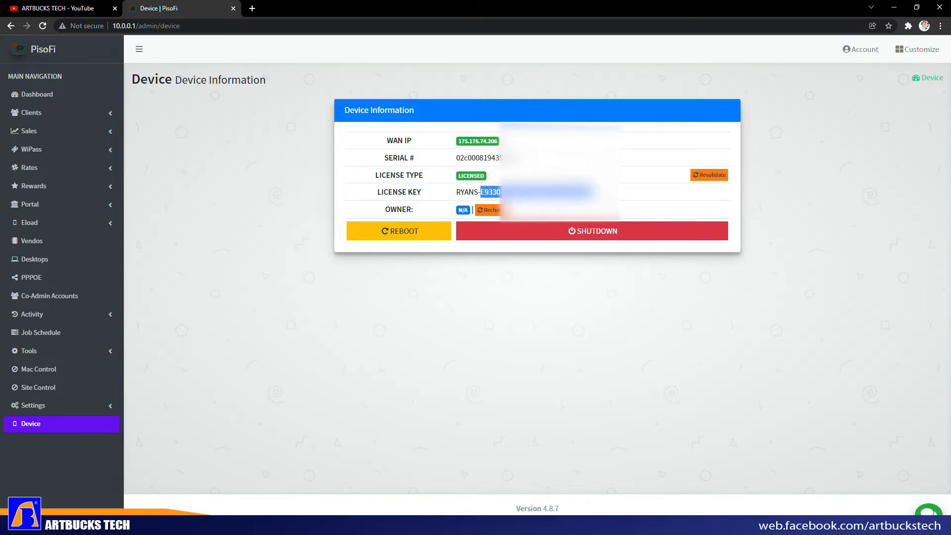
{"action": "left_click_drag", "start_coordinate": [416, 211], "coordinate": [377, 218]}
{"action": "left_click", "coordinate": [405, 296]}
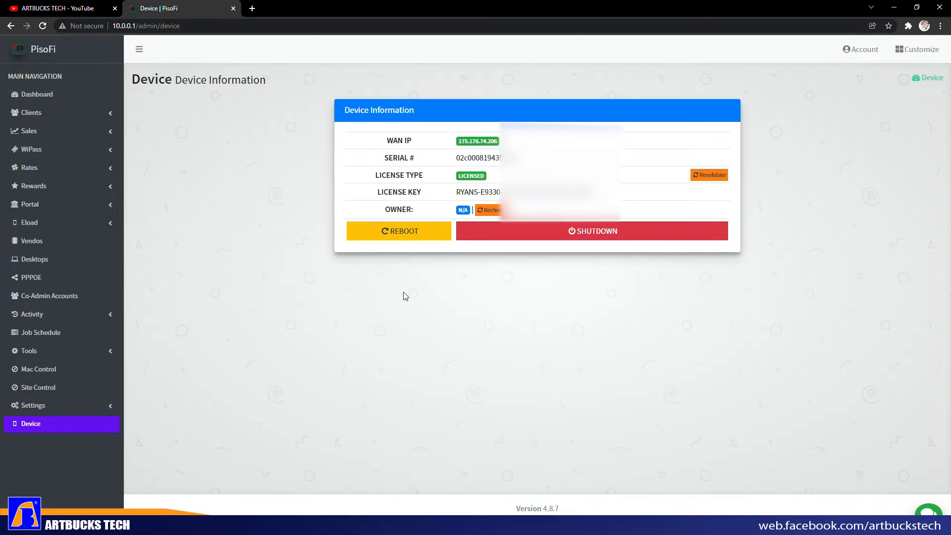
- Recheck and confirm the device owner so the owner field shows the registered account
{"action": "left_click", "coordinate": [492, 211]}
{"action": "left_click", "coordinate": [566, 146]}
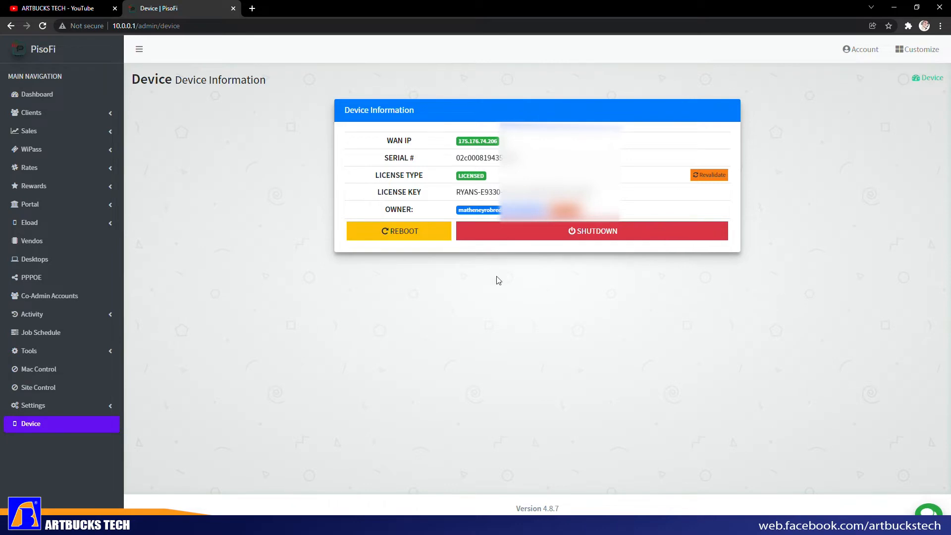
{"action": "left_click_drag", "start_coordinate": [456, 191], "coordinate": [377, 192]}
{"action": "left_click", "coordinate": [569, 301]}
- Verify the system with Tools > System Checker, which reports an ngrok update to 2.3.40
{"action": "left_click", "coordinate": [98, 352]}
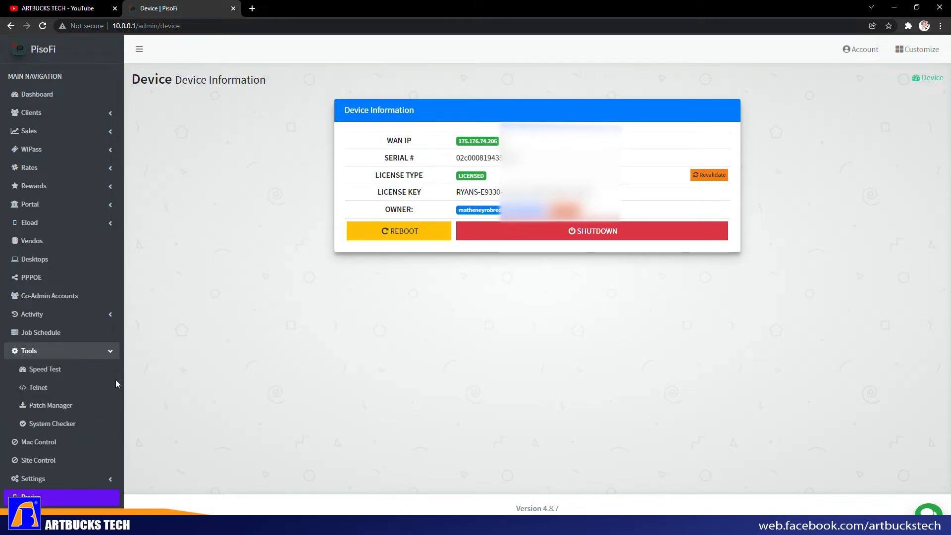
{"action": "left_click", "coordinate": [67, 424]}
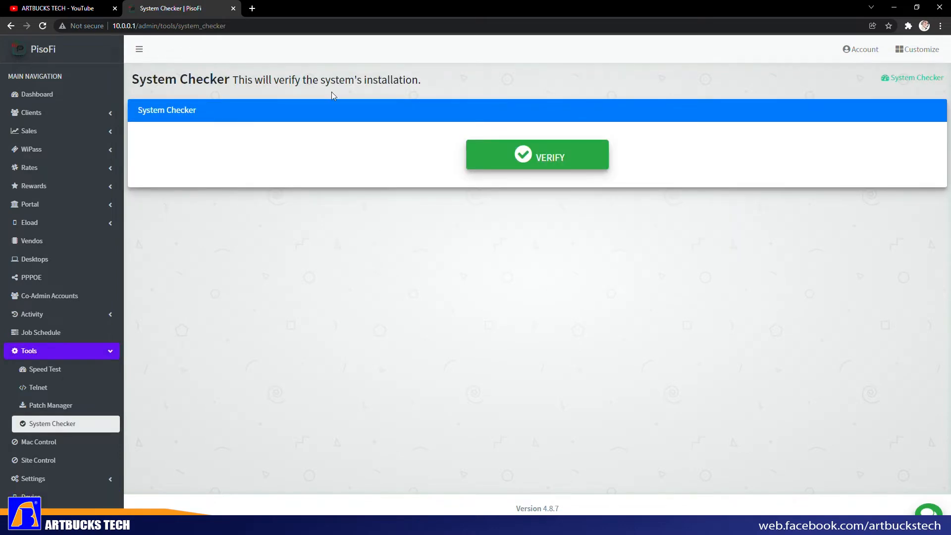
{"action": "left_click", "coordinate": [527, 159]}
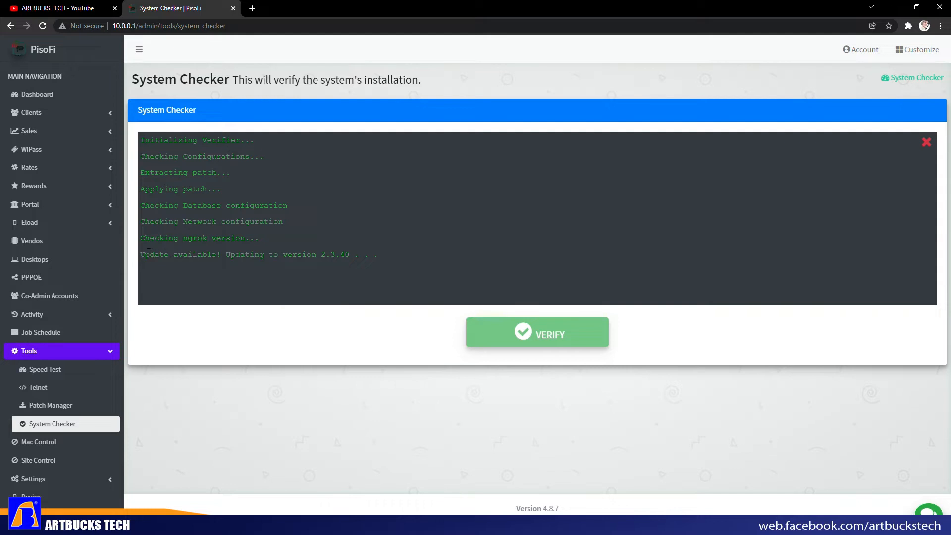
{"action": "left_click_drag", "start_coordinate": [148, 254], "coordinate": [406, 252]}
{"action": "left_click", "coordinate": [334, 321]}
{"action": "left_click_drag", "start_coordinate": [147, 256], "coordinate": [377, 258]}
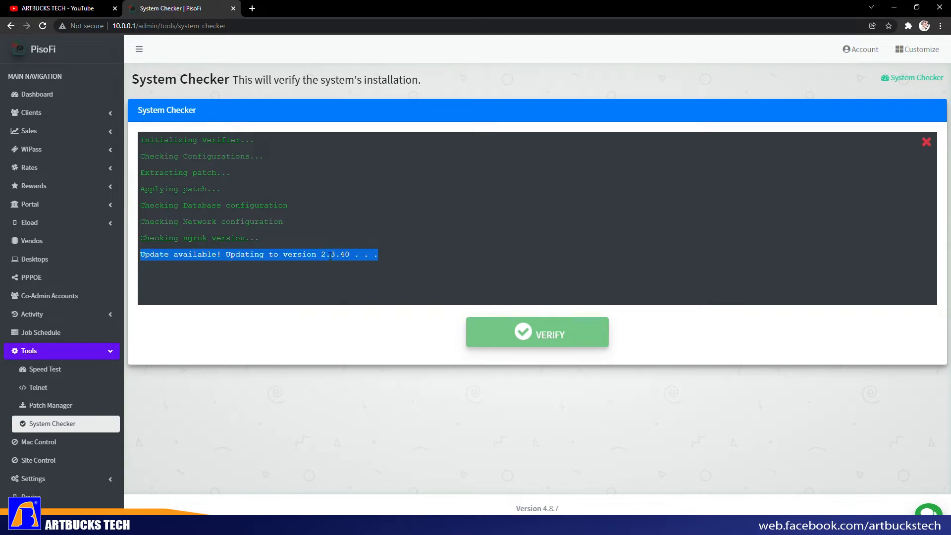
{"action": "left_click", "coordinate": [218, 270]}
{"action": "double_click", "coordinate": [151, 254]}
{"action": "left_click_drag", "start_coordinate": [187, 255], "coordinate": [371, 256]}
- Load the 10.0.0.1 client portal in a new tab, then return to the System Checker tab
{"action": "left_click", "coordinate": [252, 8]}
{"action": "type", "text": "10.0."}
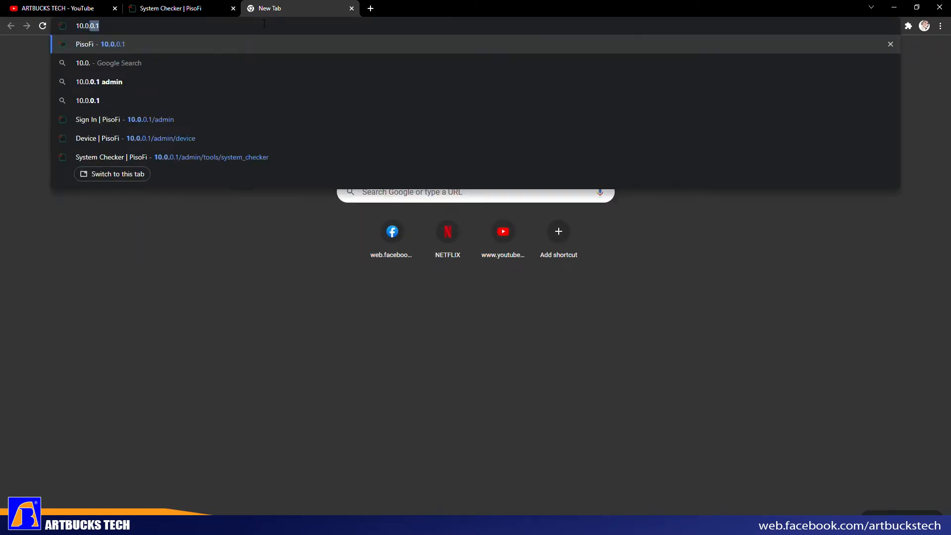
{"action": "key", "text": "Return"}
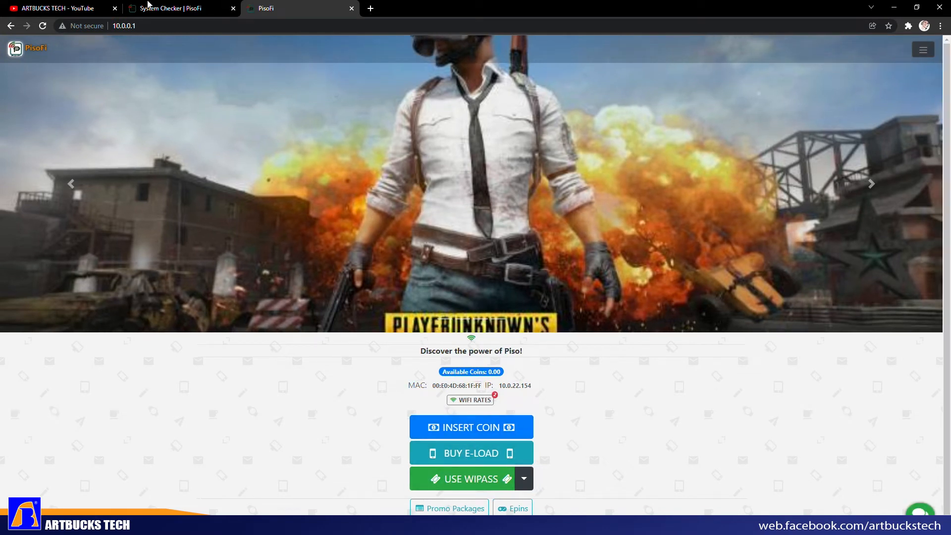
{"action": "left_click", "coordinate": [152, 8]}
{"action": "left_click", "coordinate": [381, 254]}
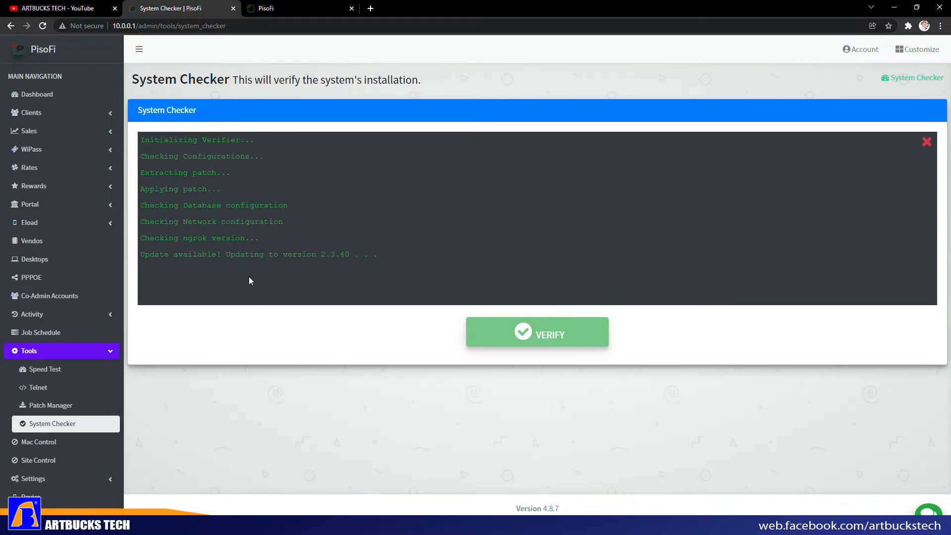
- Highlight the update-available log line, then open the admin Dashboard
{"action": "left_click_drag", "start_coordinate": [144, 256], "coordinate": [403, 259]}
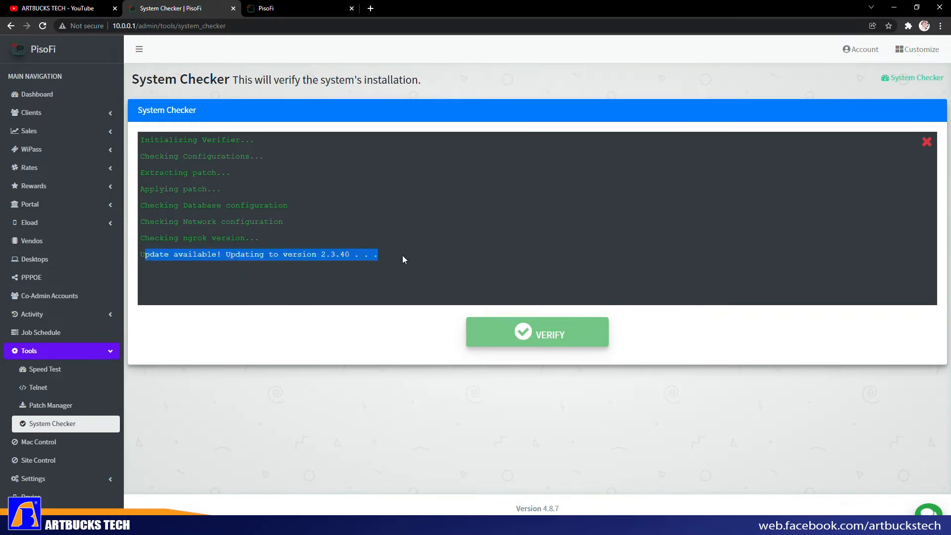
{"action": "left_click", "coordinate": [60, 100]}
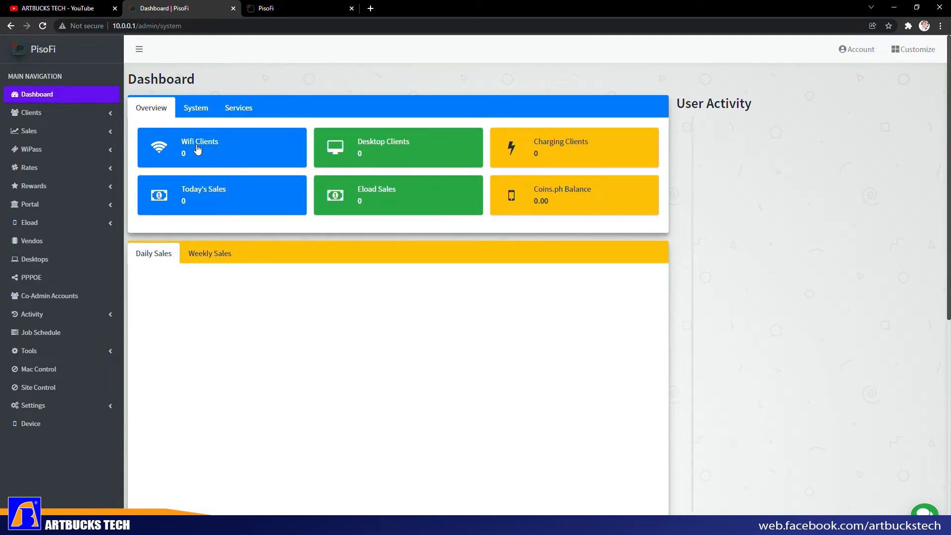
- Review the System and Services tabs, restart the failed Ngrok Service, and open the Rates settings
{"action": "left_click", "coordinate": [209, 114]}
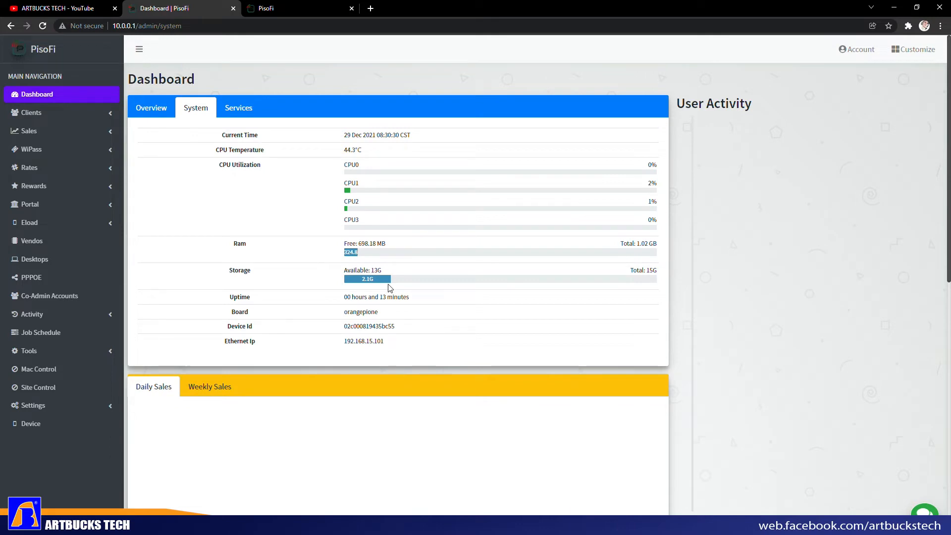
{"action": "left_click", "coordinate": [242, 113]}
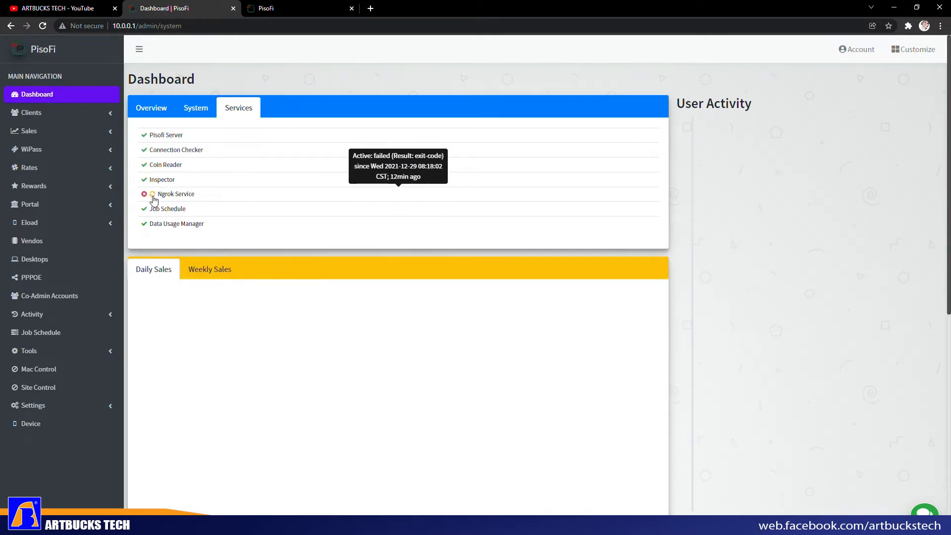
{"action": "left_click", "coordinate": [152, 194]}
{"action": "left_click", "coordinate": [525, 158]}
{"action": "mouse_move", "coordinate": [163, 204]}
{"action": "left_click", "coordinate": [168, 110]}
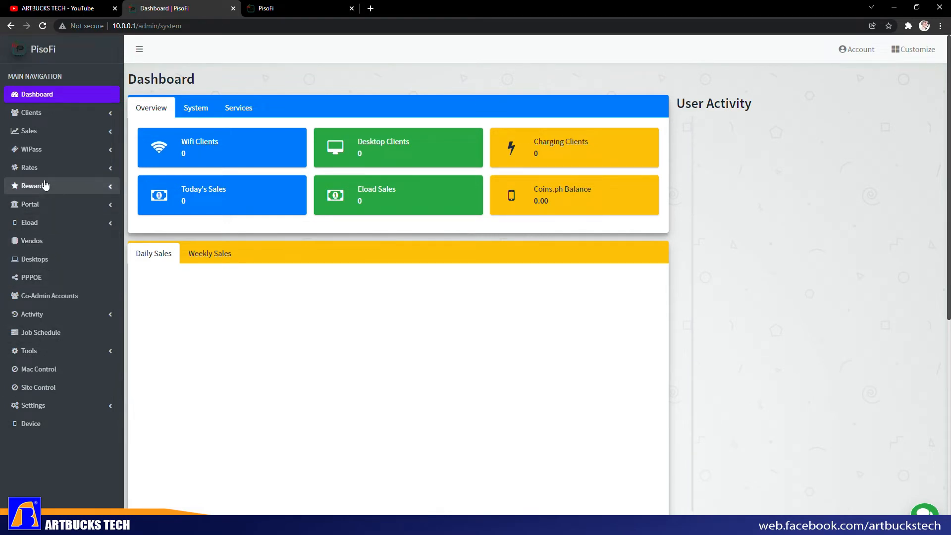
{"action": "left_click", "coordinate": [43, 167]}
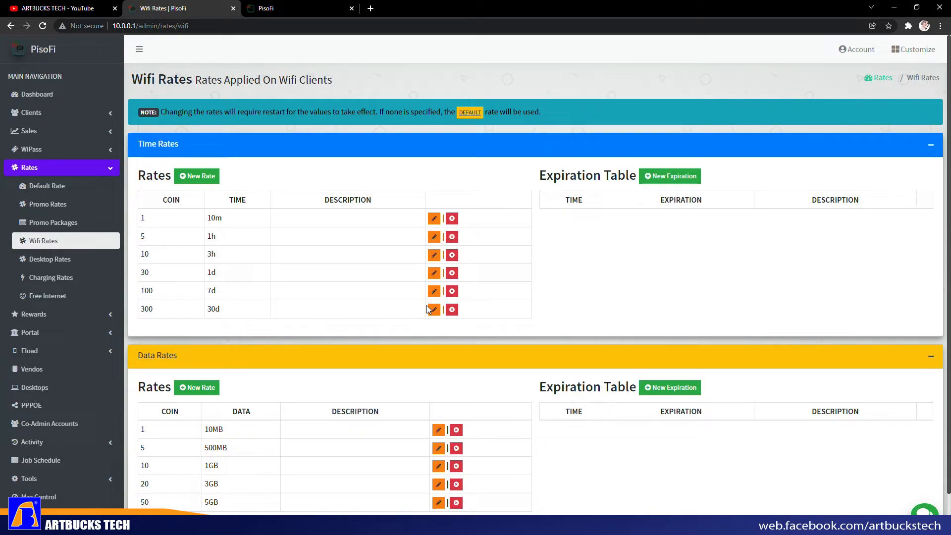
- Delete the 300-coin 30d, 100-coin 7d and 30-coin 1d wifi time rates
{"action": "left_click", "coordinate": [452, 309]}
{"action": "left_click", "coordinate": [526, 151]}
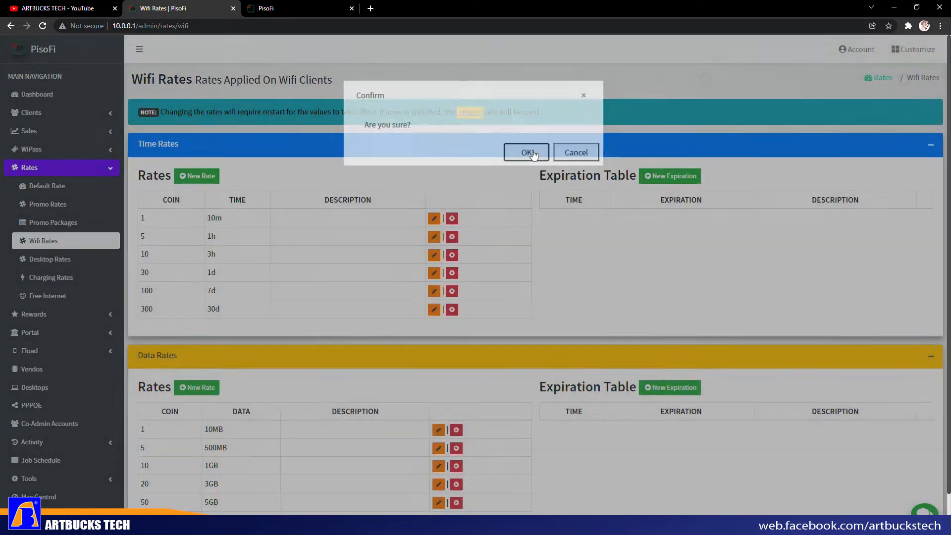
{"action": "left_click", "coordinate": [452, 291]}
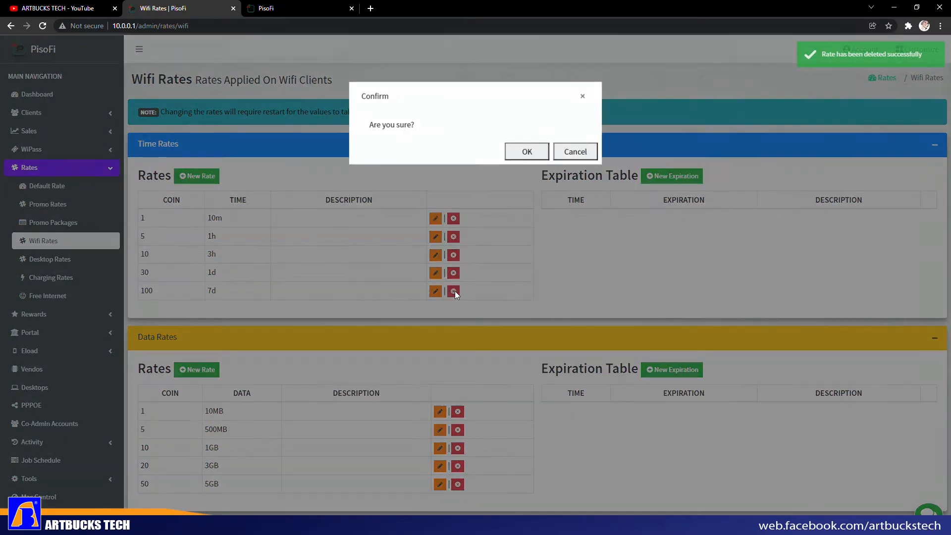
{"action": "left_click", "coordinate": [523, 151]}
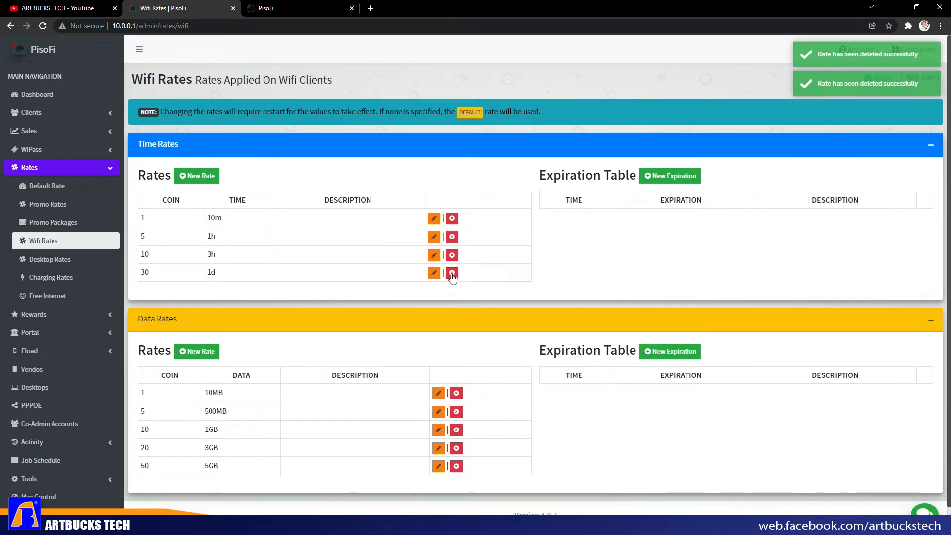
{"action": "left_click", "coordinate": [451, 273]}
{"action": "left_click", "coordinate": [523, 151]}
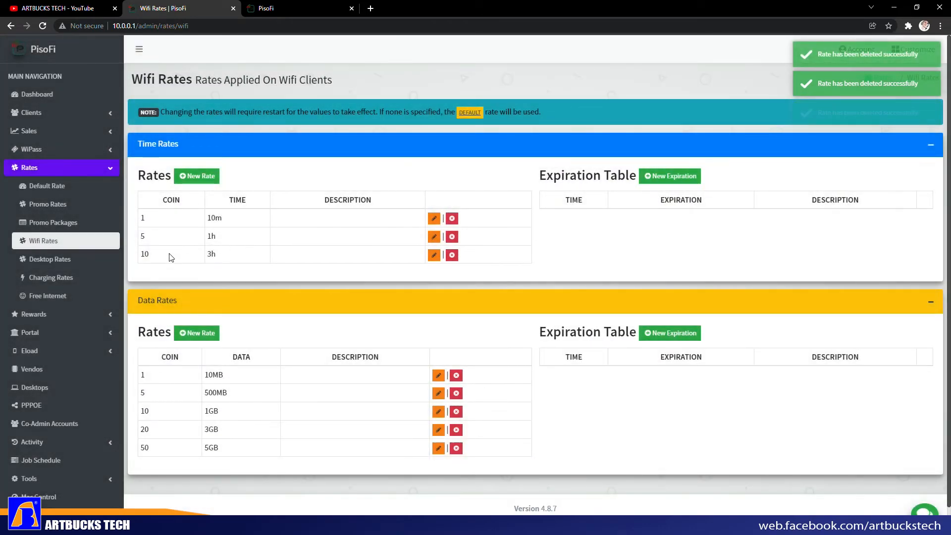
{"action": "left_click_drag", "start_coordinate": [210, 254], "coordinate": [216, 253]}
- Change the 10-coin rate from 3 hours to 2 hours and describe it as Diyes
{"action": "left_click", "coordinate": [435, 255]}
{"action": "left_click", "coordinate": [364, 225]}
{"action": "key", "text": "BackSpace"}
{"action": "type", "text": "2"}
{"action": "left_click", "coordinate": [367, 269]}
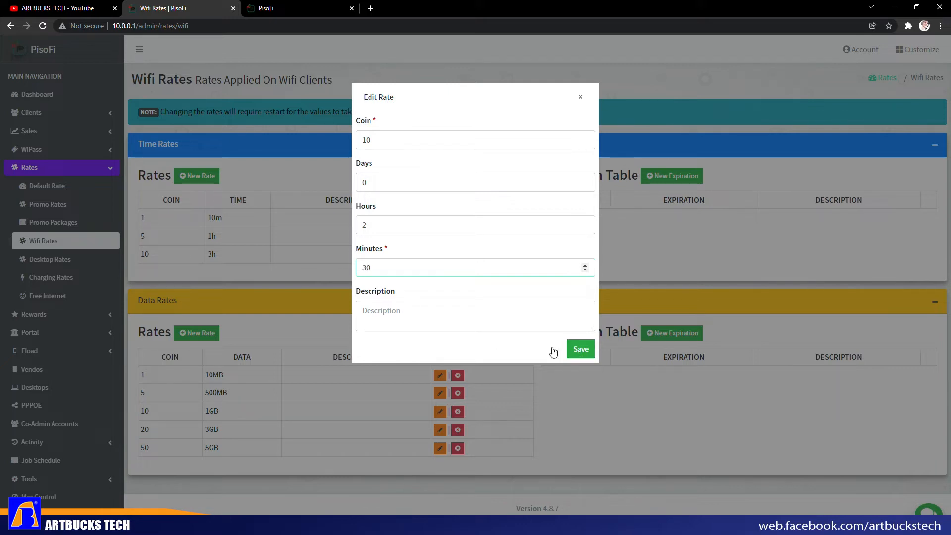
{"action": "left_click", "coordinate": [394, 311]}
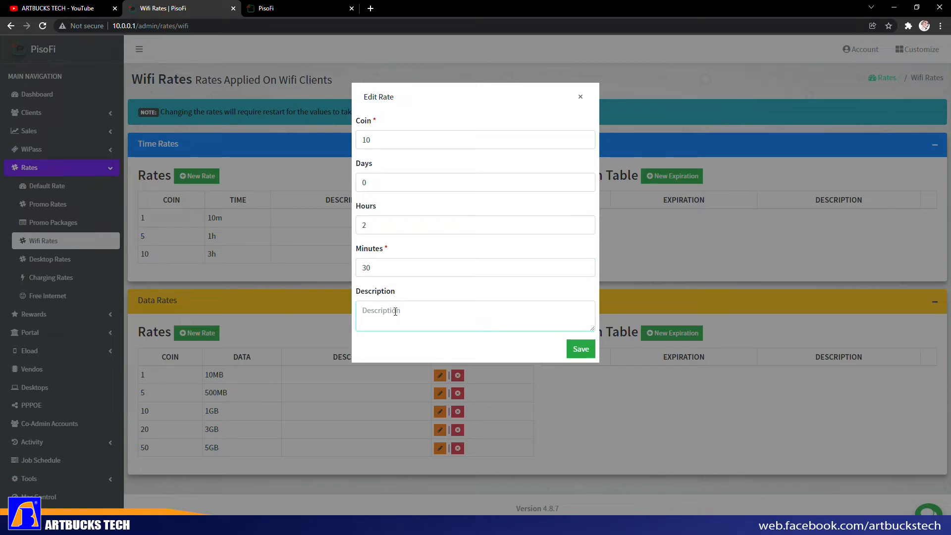
{"action": "type", "text": "Diyes"}
{"action": "left_click", "coordinate": [580, 349]}
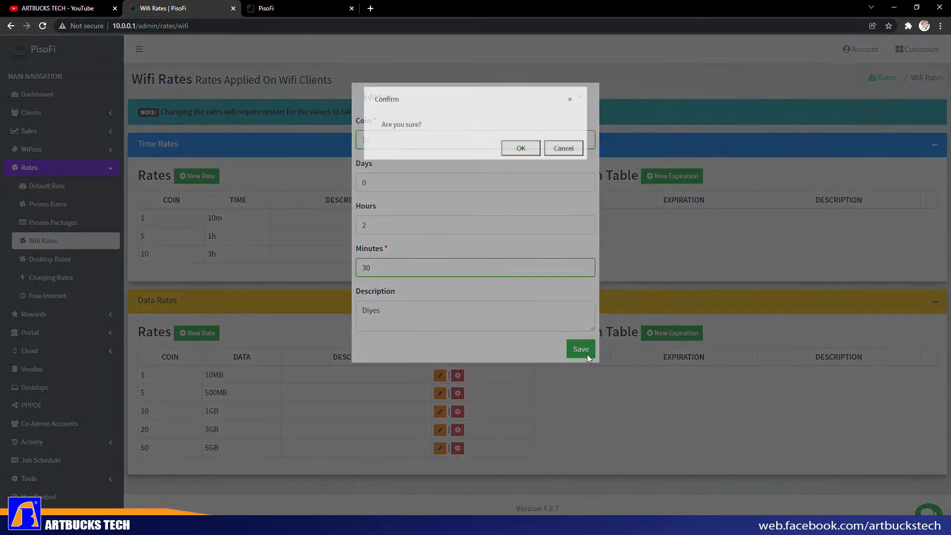
{"action": "left_click", "coordinate": [518, 151]}
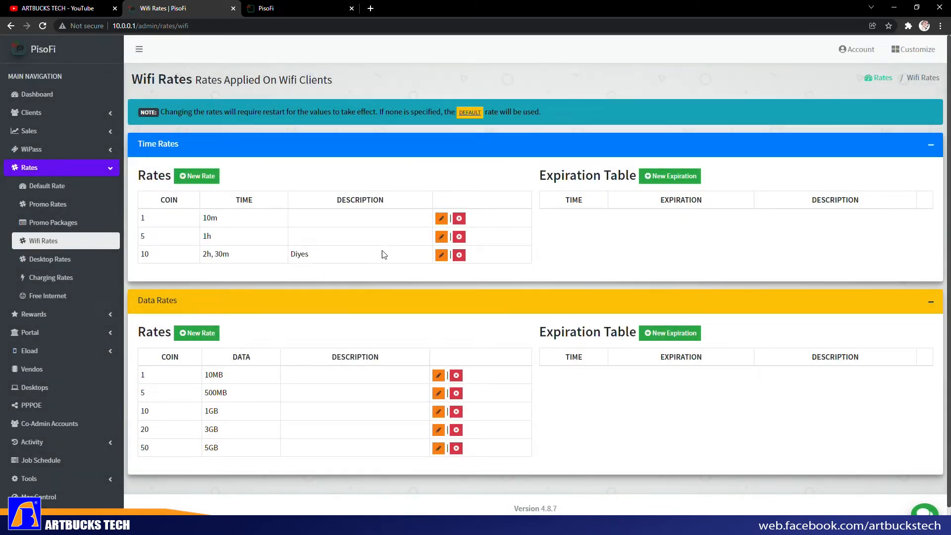
- Describe the 5-coin rate as Singko and the 1-coin rate as Piso
{"action": "left_click", "coordinate": [440, 239]}
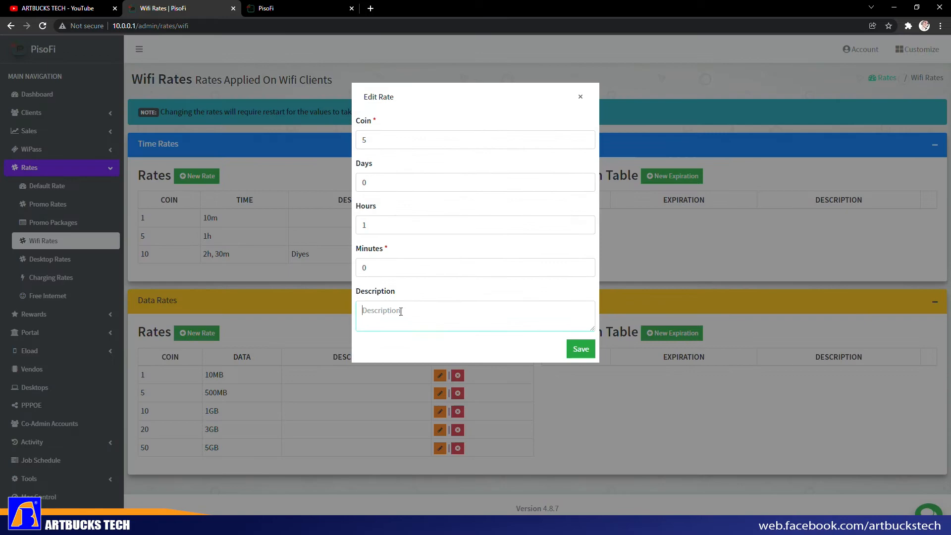
{"action": "type", "text": "Singkoi"}
{"action": "left_click", "coordinate": [583, 350]}
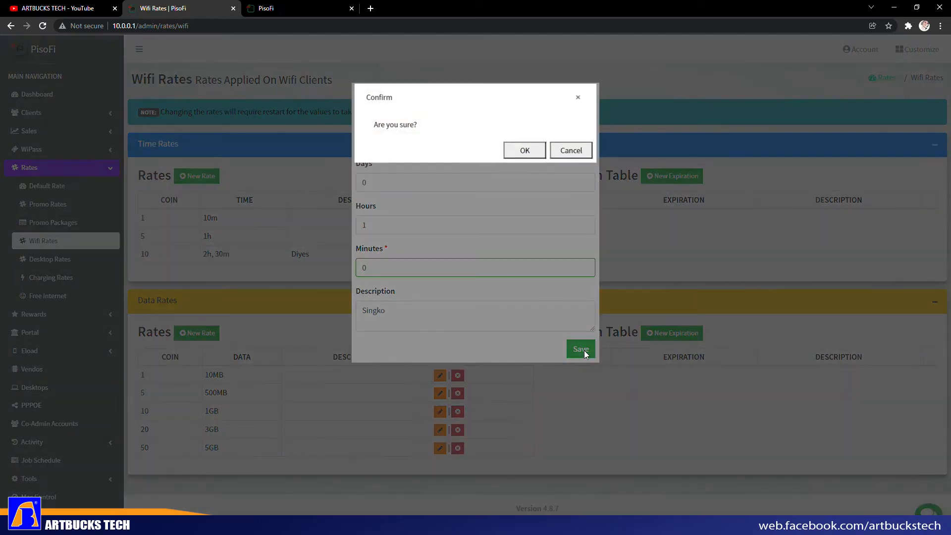
{"action": "left_click", "coordinate": [528, 154]}
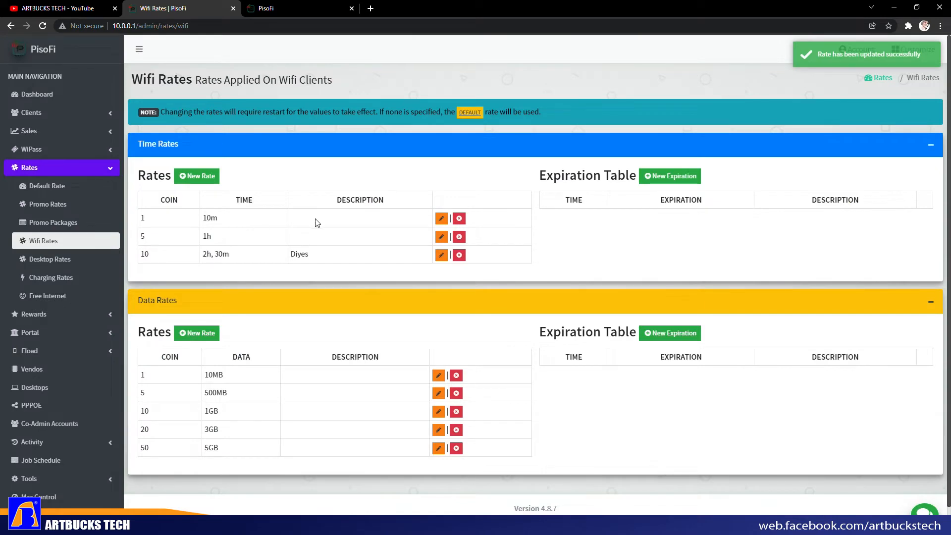
{"action": "left_click", "coordinate": [440, 222]}
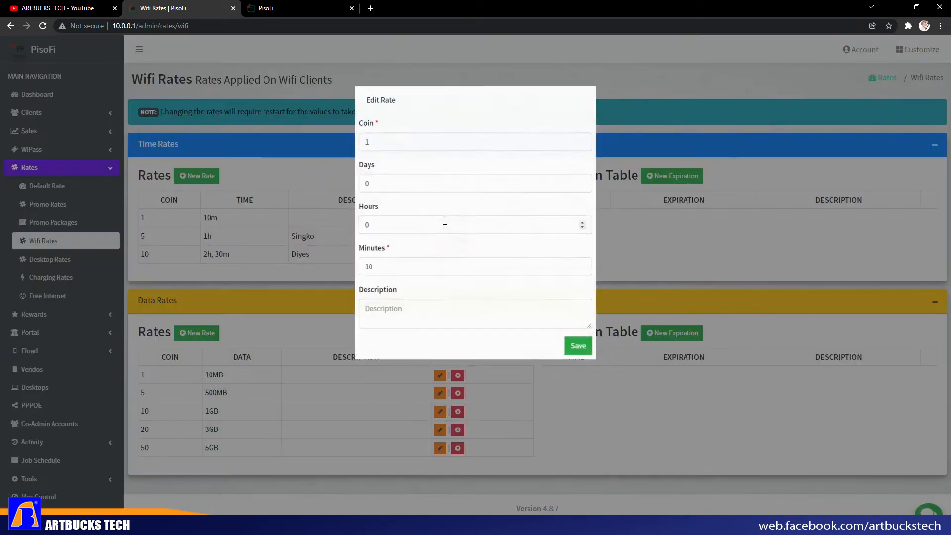
{"action": "left_click", "coordinate": [390, 313]}
{"action": "type", "text": "Piso"}
{"action": "left_click", "coordinate": [580, 351]}
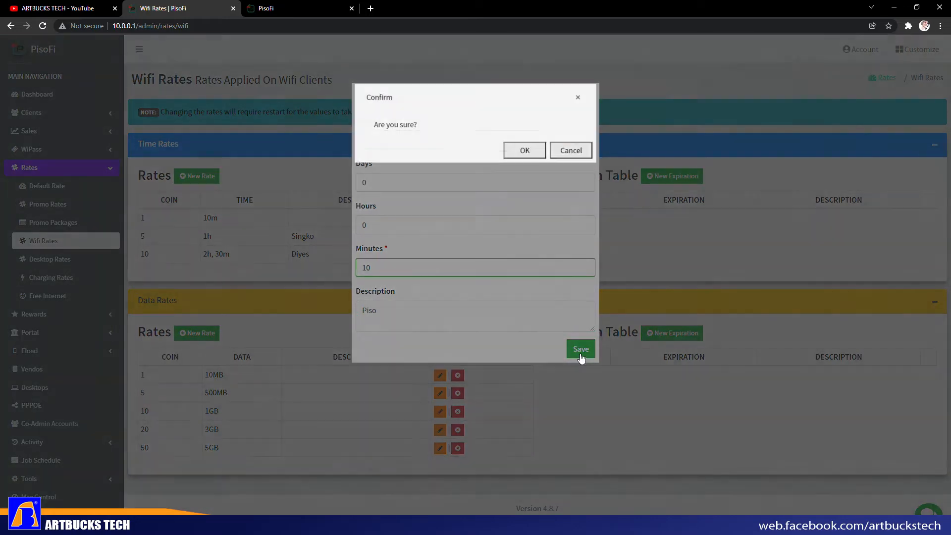
{"action": "left_click", "coordinate": [531, 156]}
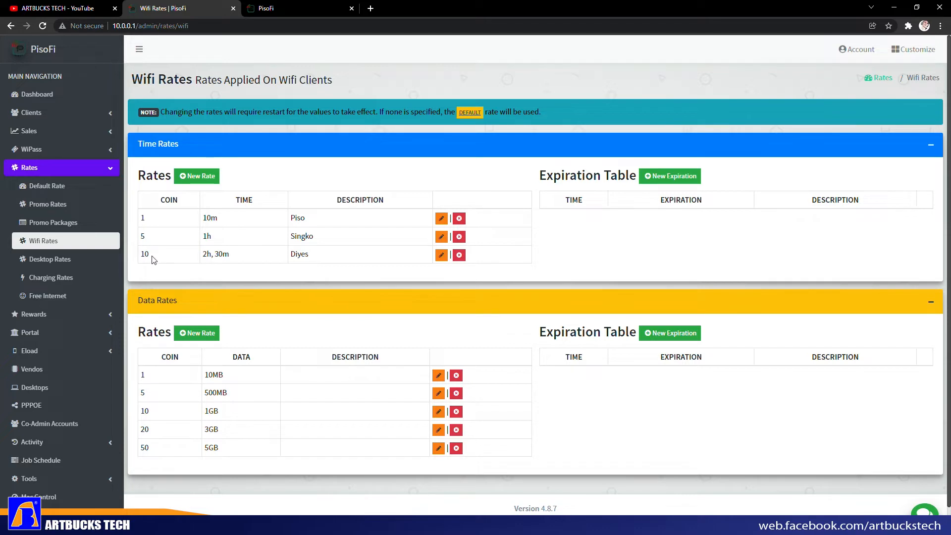
- Correct the 10-coin rate's time to 2 hours 15 minutes
{"action": "mouse_move", "coordinate": [216, 253]}
{"action": "left_mouse_down"}
{"action": "mouse_move", "coordinate": [241, 257]}
{"action": "mouse_move", "coordinate": [223, 254]}
{"action": "left_mouse_up"}
{"action": "left_click", "coordinate": [441, 255]}
{"action": "double_click", "coordinate": [368, 269]}
{"action": "type", "text": "2"}
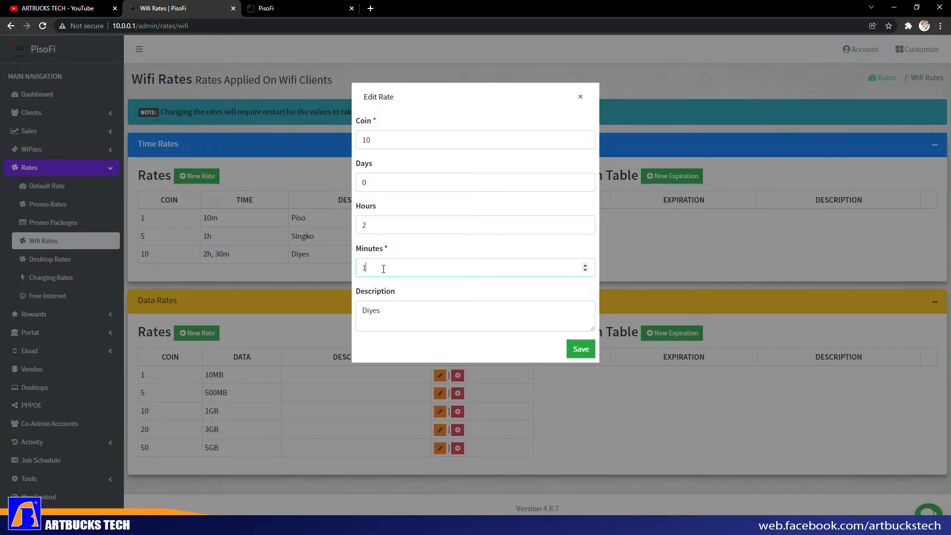
{"action": "left_click", "coordinate": [577, 350]}
{"action": "left_click", "coordinate": [528, 153]}
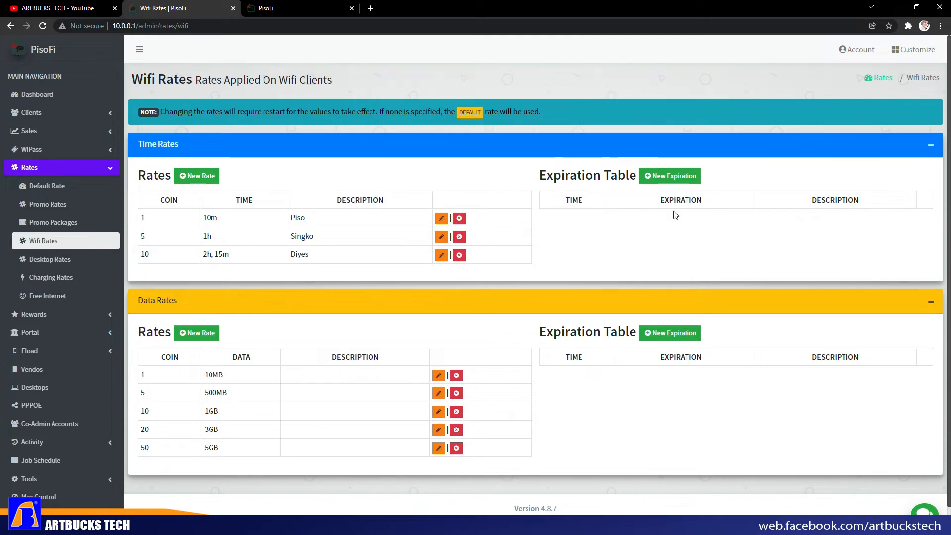
- Add an expiration rule: 0 to 10 minutes expires after 3 hours, described Piso
{"action": "left_click", "coordinate": [657, 179]}
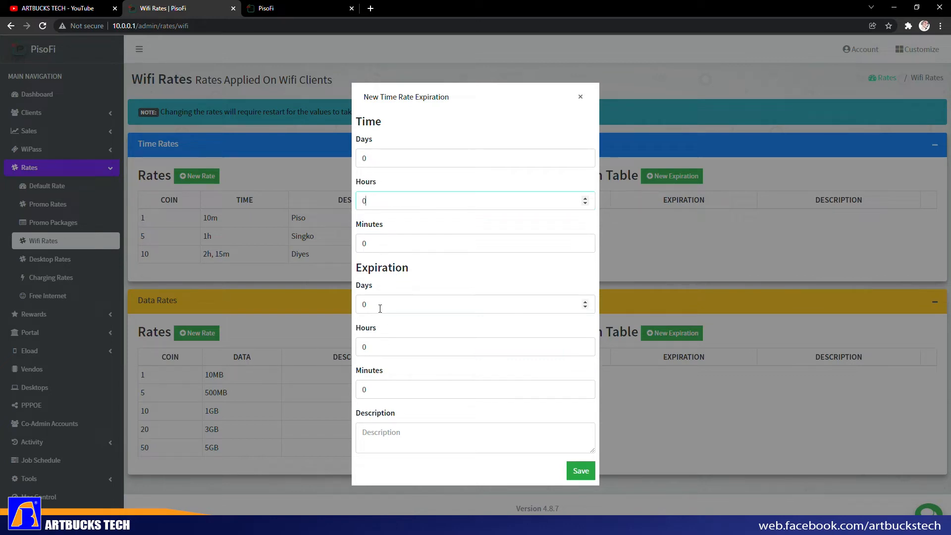
{"action": "key", "text": "Tab"}
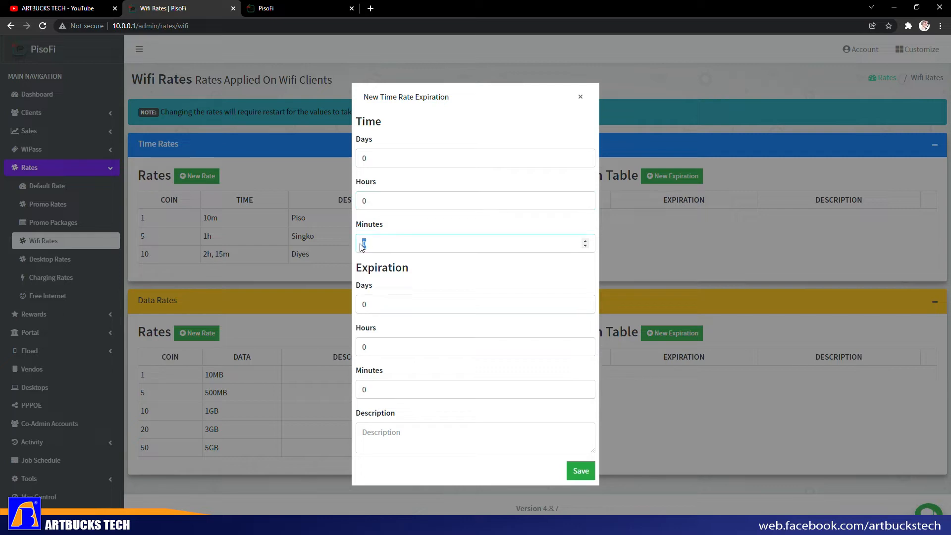
{"action": "type", "text": "1"}
{"action": "left_click", "coordinate": [378, 309]}
{"action": "left_click_drag", "start_coordinate": [373, 346], "coordinate": [353, 348]}
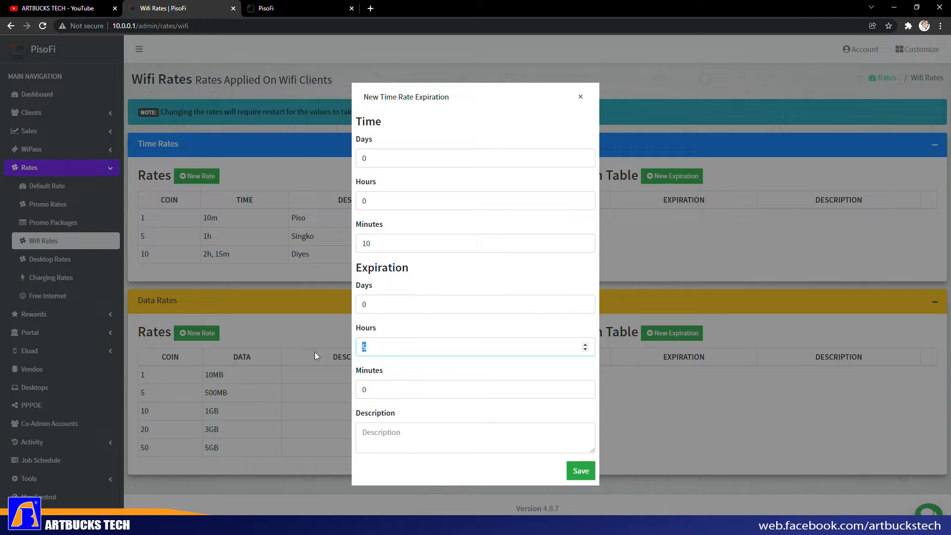
{"action": "left_click", "coordinate": [427, 330]}
{"action": "left_click_drag", "start_coordinate": [402, 351], "coordinate": [360, 348]}
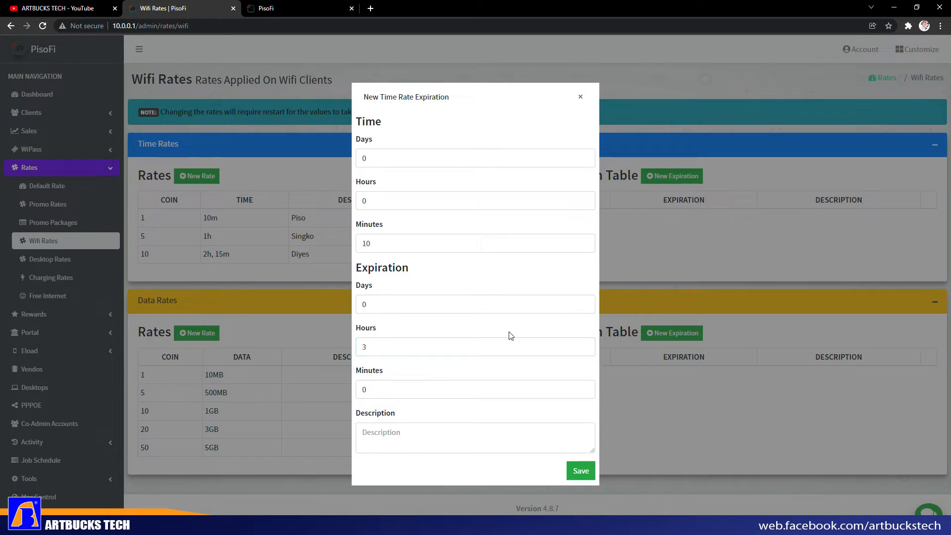
{"action": "type", "text": "Ps"}
{"action": "type", "text": "so"}
{"action": "left_click", "coordinate": [581, 472]}
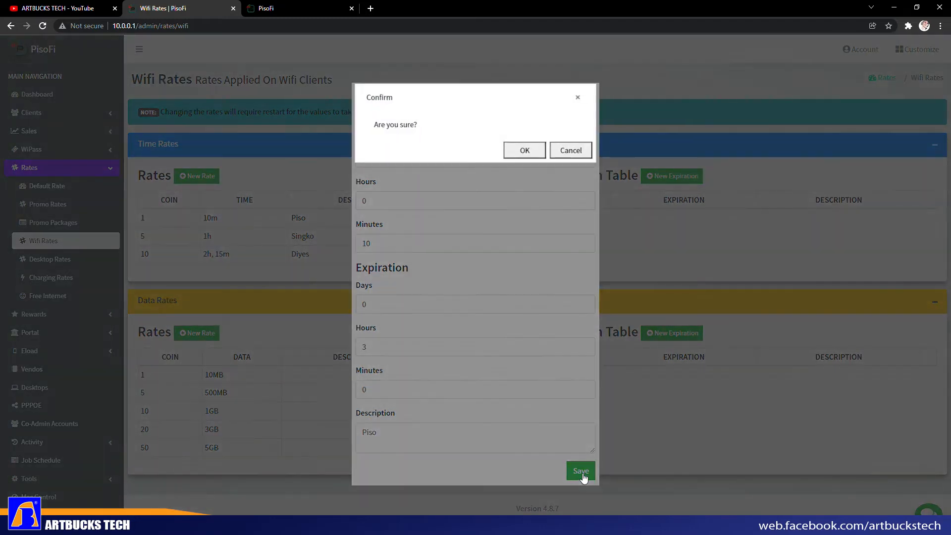
{"action": "left_click", "coordinate": [526, 150]}
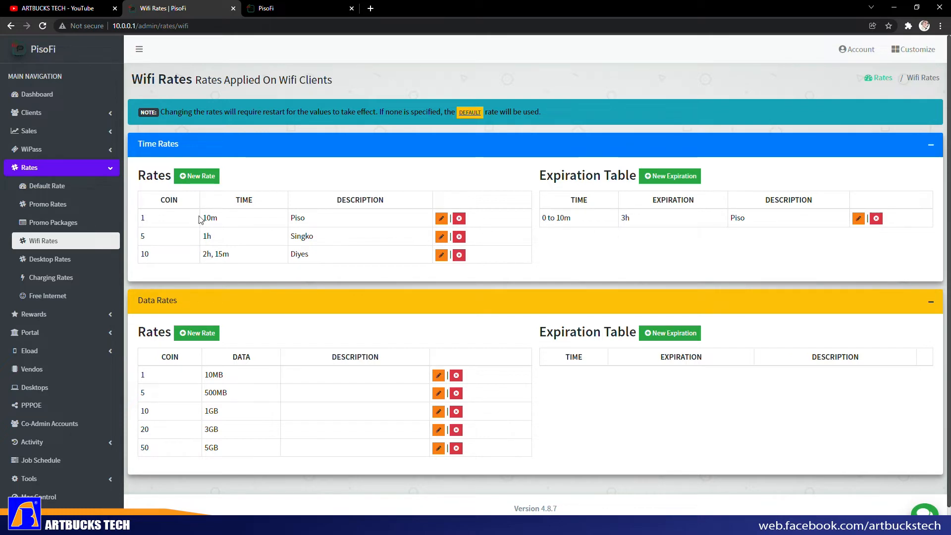
- Change the 0–10 minute expiration rule to 6 hours, keeping the description Piso
{"action": "left_click_drag", "start_coordinate": [201, 218], "coordinate": [235, 222]}
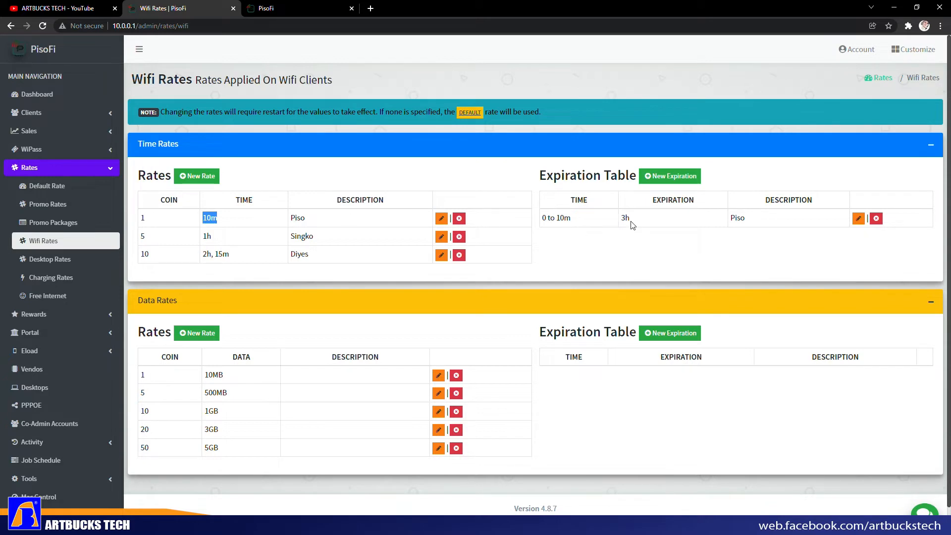
{"action": "double_click", "coordinate": [294, 218]}
{"action": "left_click", "coordinate": [684, 251]}
{"action": "left_click", "coordinate": [858, 219]}
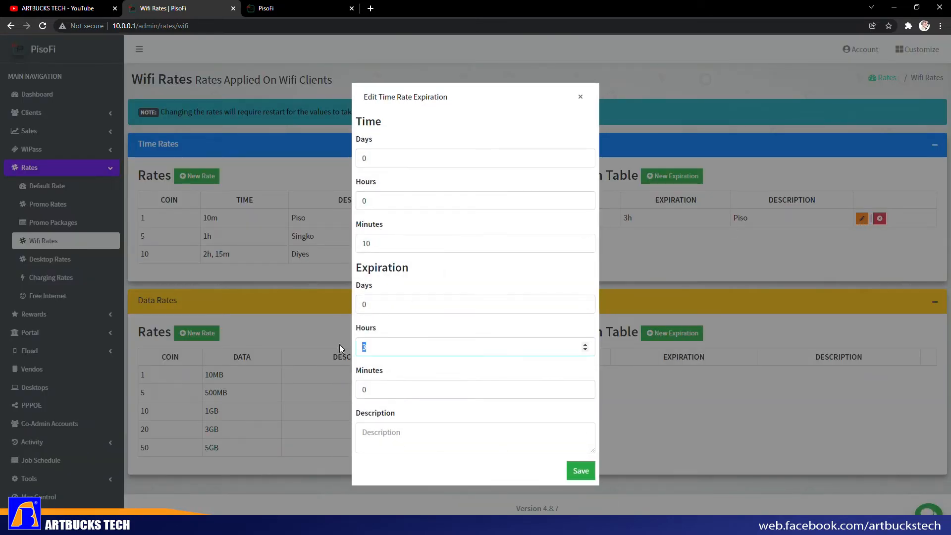
{"action": "type", "text": "6"}
{"action": "left_click", "coordinate": [583, 471]}
{"action": "left_click", "coordinate": [569, 152]}
{"action": "left_click", "coordinate": [411, 443]}
{"action": "type", "text": "P"}
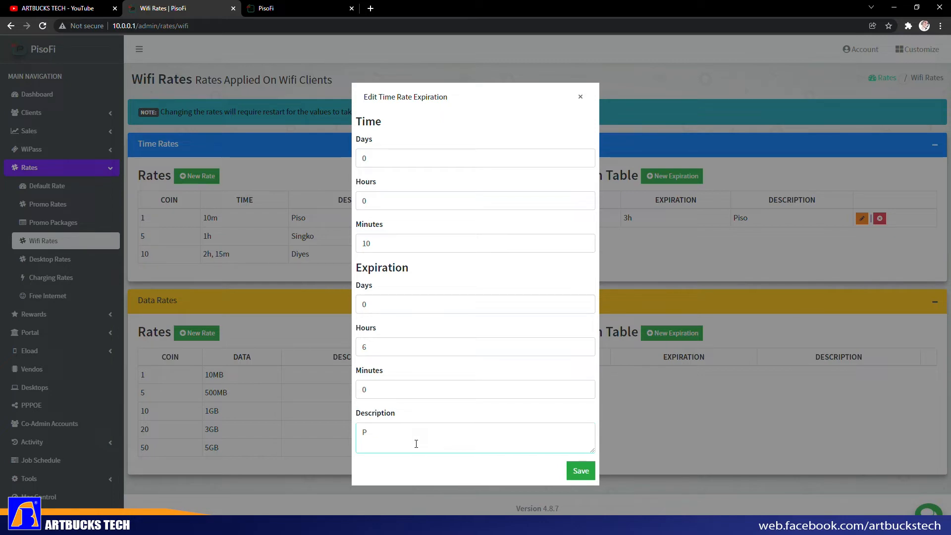
{"action": "type", "text": "sioso"}
{"action": "left_click", "coordinate": [579, 470]}
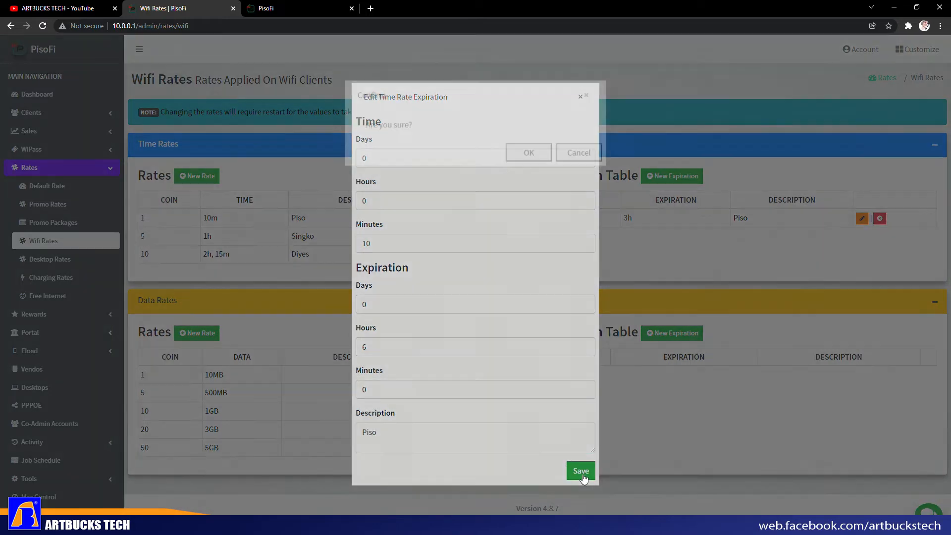
{"action": "left_click", "coordinate": [534, 151]}
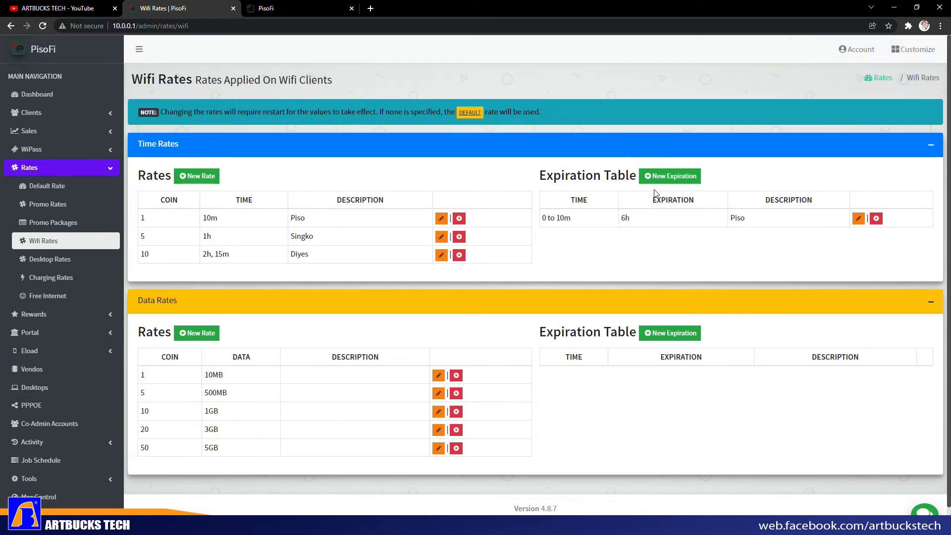
{"action": "left_click", "coordinate": [669, 178]}
- Add an expiration rule: over 10 minutes up to 1 hour expires after 1 day, described Singko
{"action": "left_click", "coordinate": [379, 202]}
{"action": "key", "text": "BackSpace"}
{"action": "type", "text": "1"}
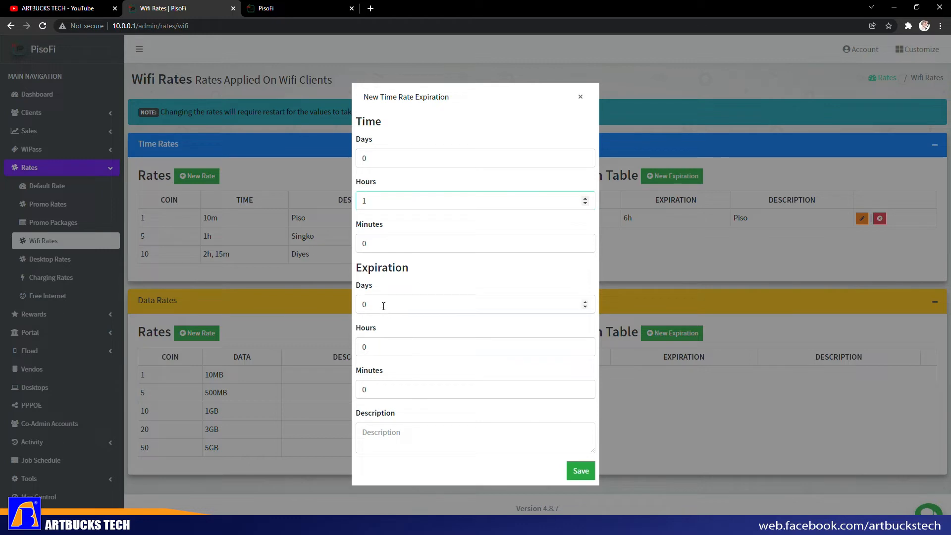
{"action": "double_click", "coordinate": [376, 350]}
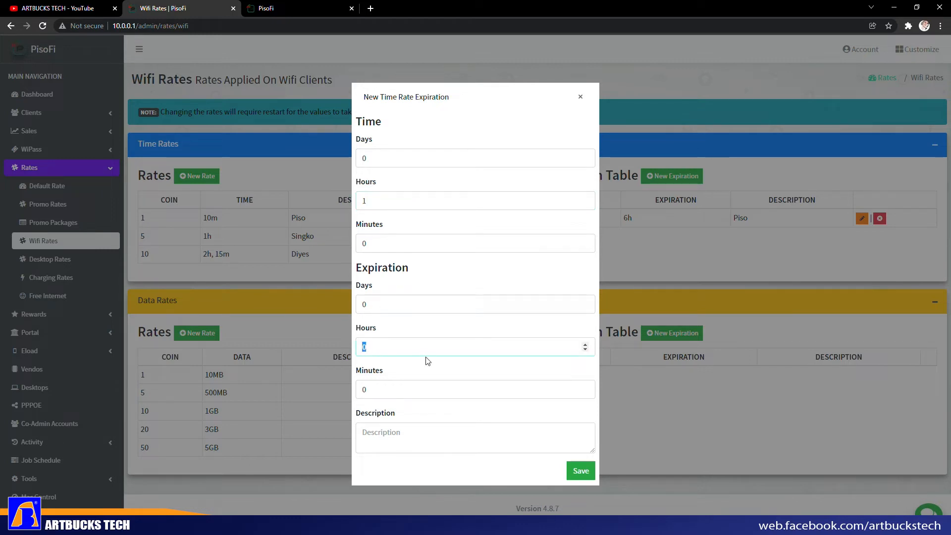
{"action": "double_click", "coordinate": [394, 304]}
{"action": "type", "text": "1"}
{"action": "left_click", "coordinate": [432, 441]}
{"action": "type", "text": "Singko"}
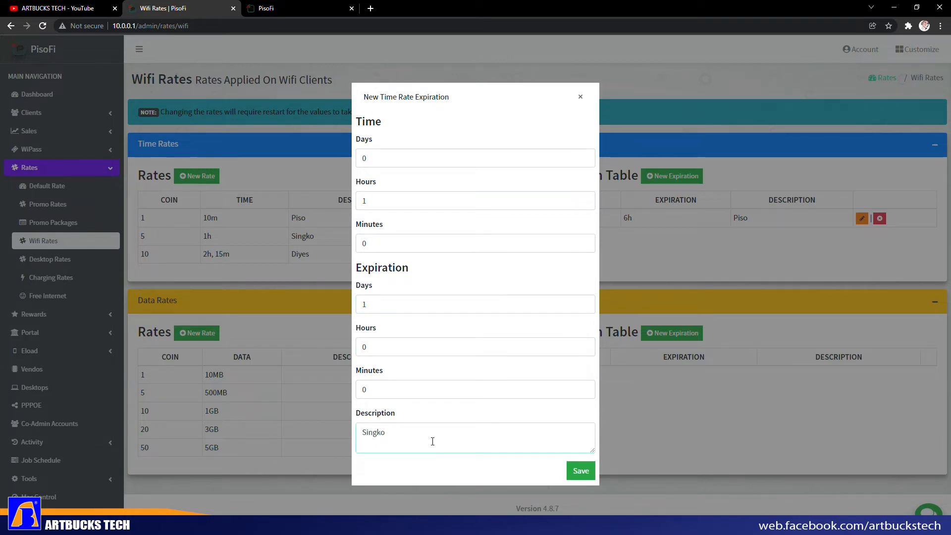
{"action": "left_click", "coordinate": [580, 470]}
{"action": "left_click", "coordinate": [532, 160]}
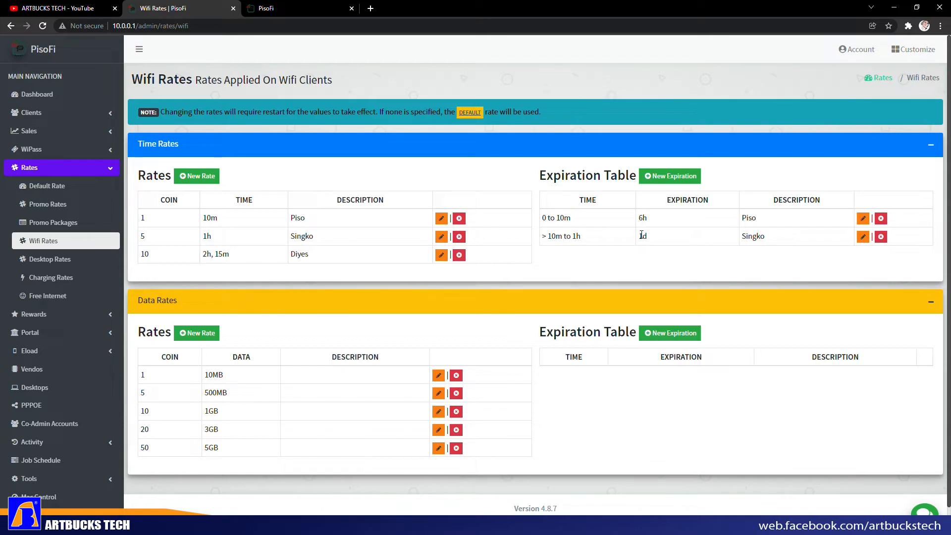
- Fill in a second rule: up to 2 hours expires after 2 days, described Diyes
{"action": "left_click", "coordinate": [691, 177]}
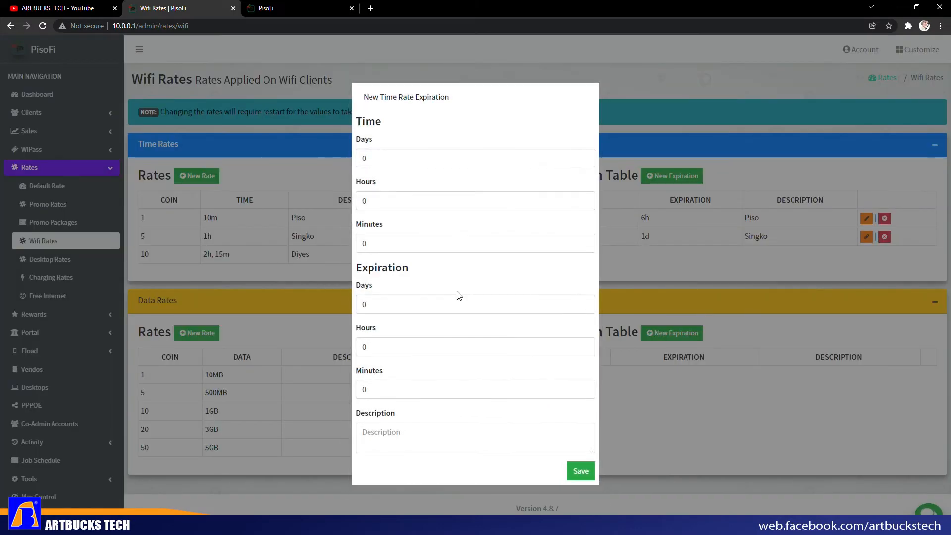
{"action": "double_click", "coordinate": [378, 197]}
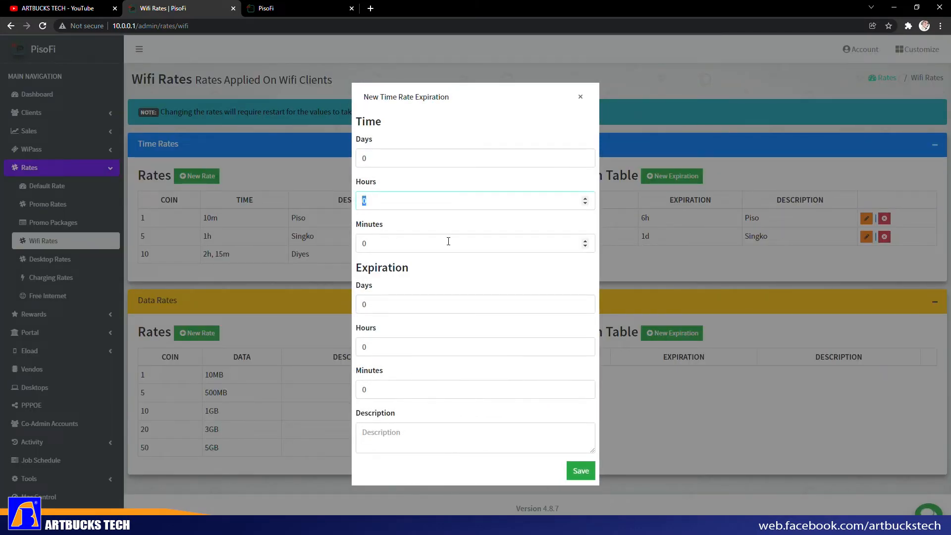
{"action": "type", "text": "2"}
{"action": "double_click", "coordinate": [365, 244]}
{"action": "type", "text": "1"}
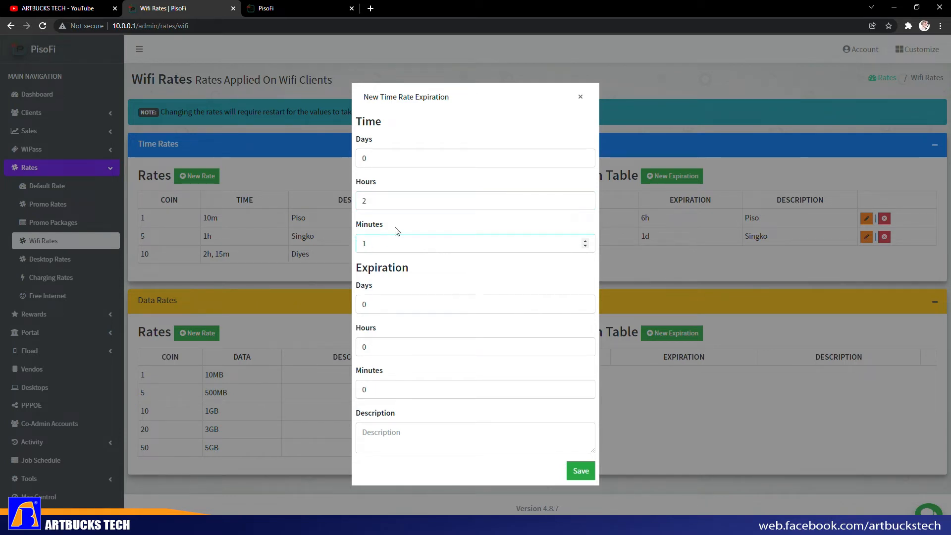
{"action": "double_click", "coordinate": [372, 242]}
{"action": "key", "text": "BackSpace"}
{"action": "double_click", "coordinate": [407, 305]}
{"action": "type", "text": "2"}
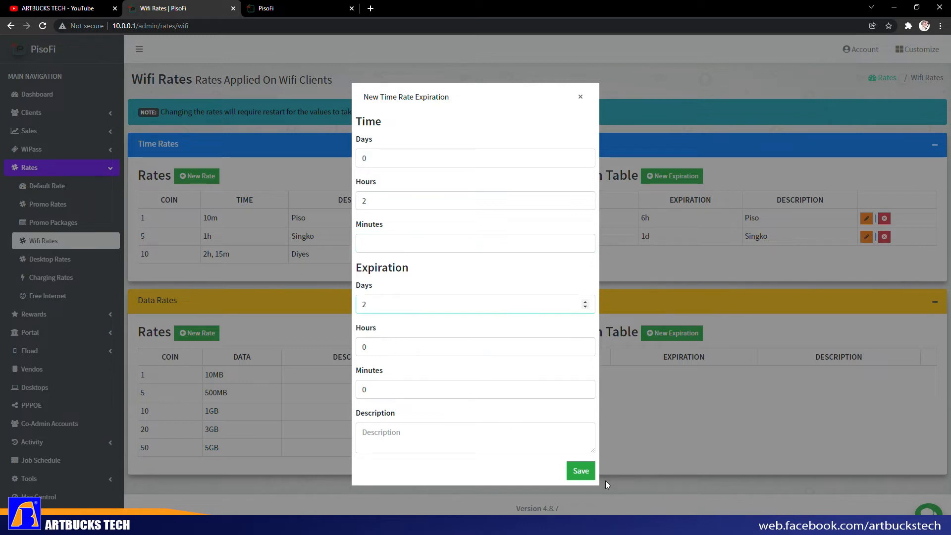
{"action": "left_click", "coordinate": [420, 430]}
{"action": "type", "text": "Diyes"}
{"action": "left_click", "coordinate": [581, 471]}
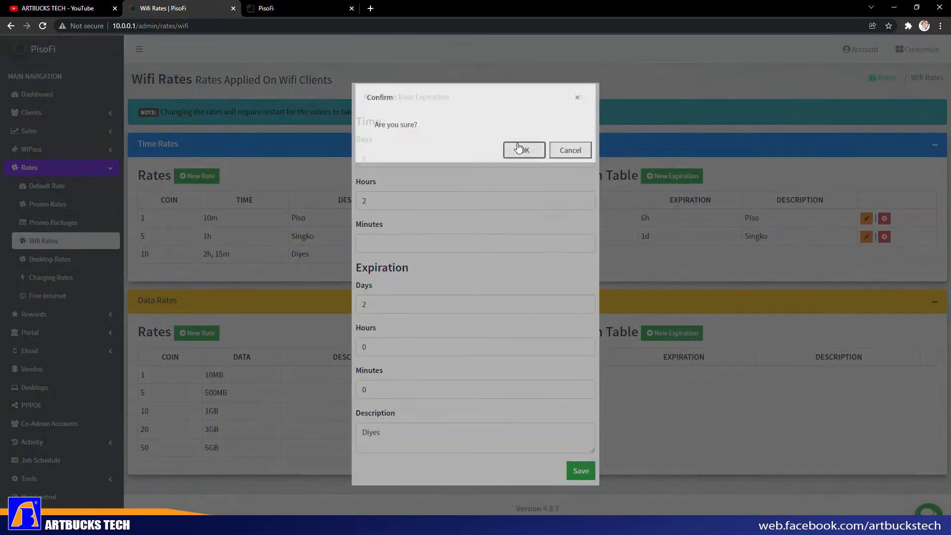
{"action": "left_click", "coordinate": [518, 148]}
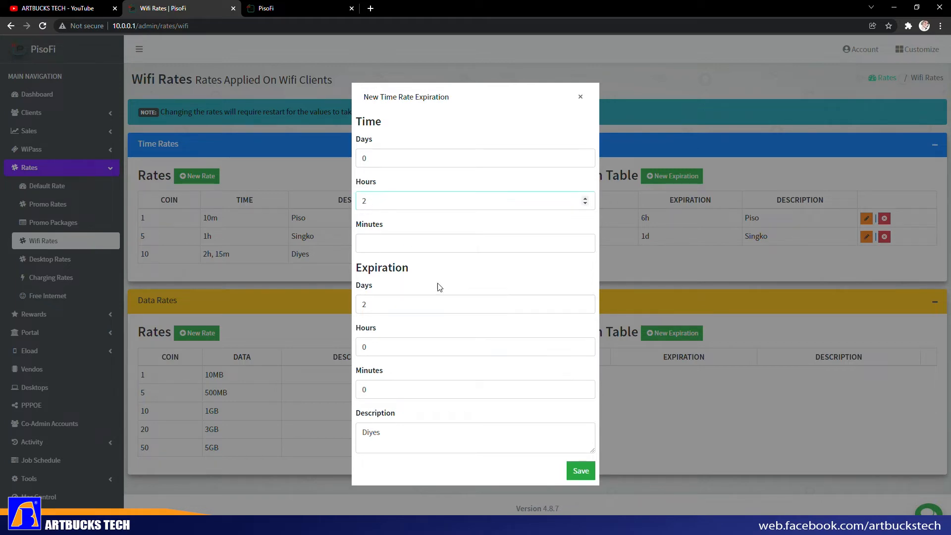
- Set the missing Time Minutes to 0 and save the 2-hour Diyes rule
{"action": "left_click", "coordinate": [576, 478]}
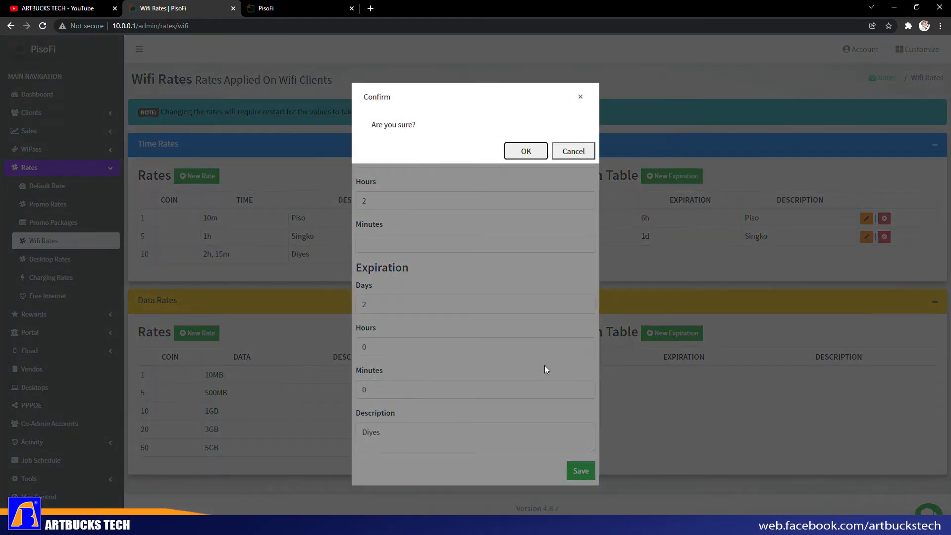
{"action": "left_click", "coordinate": [522, 151]}
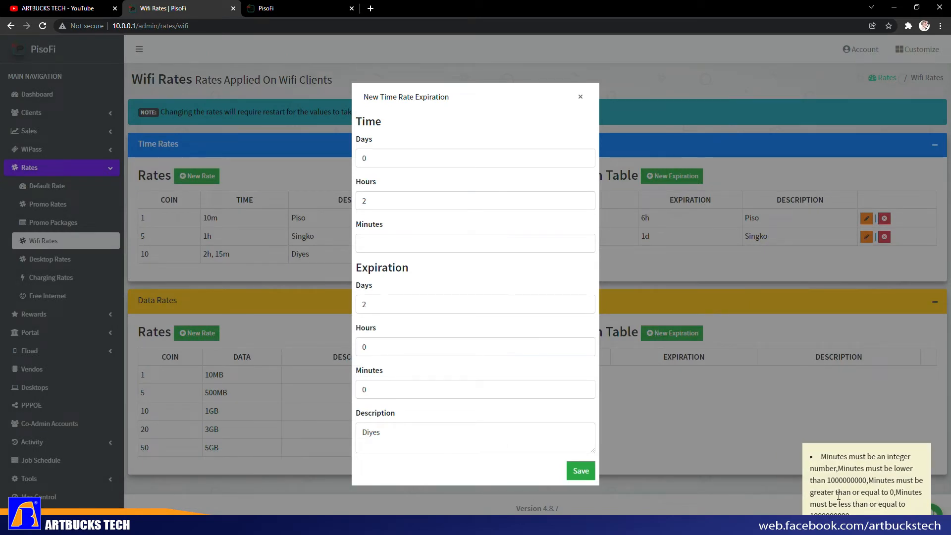
{"action": "left_click", "coordinate": [391, 250]}
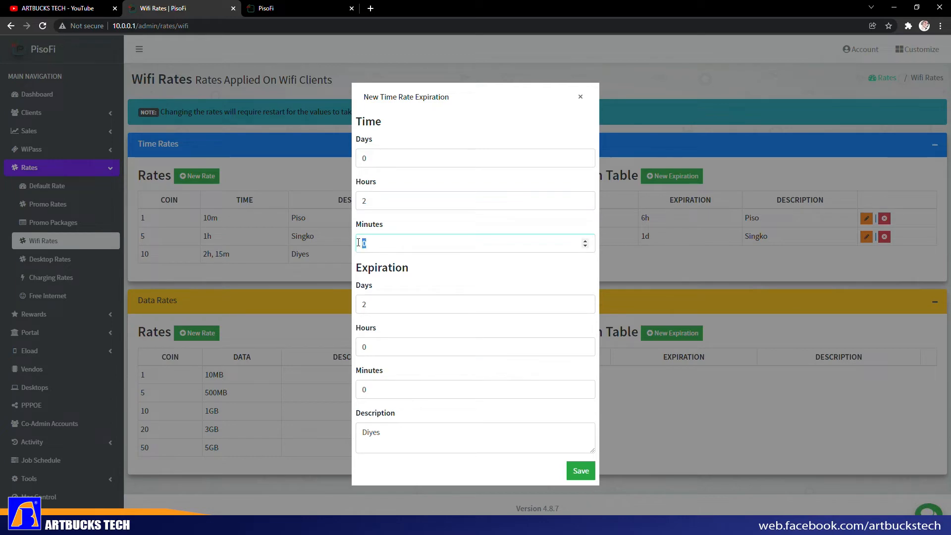
{"action": "left_click", "coordinate": [590, 472]}
{"action": "left_click", "coordinate": [523, 151]}
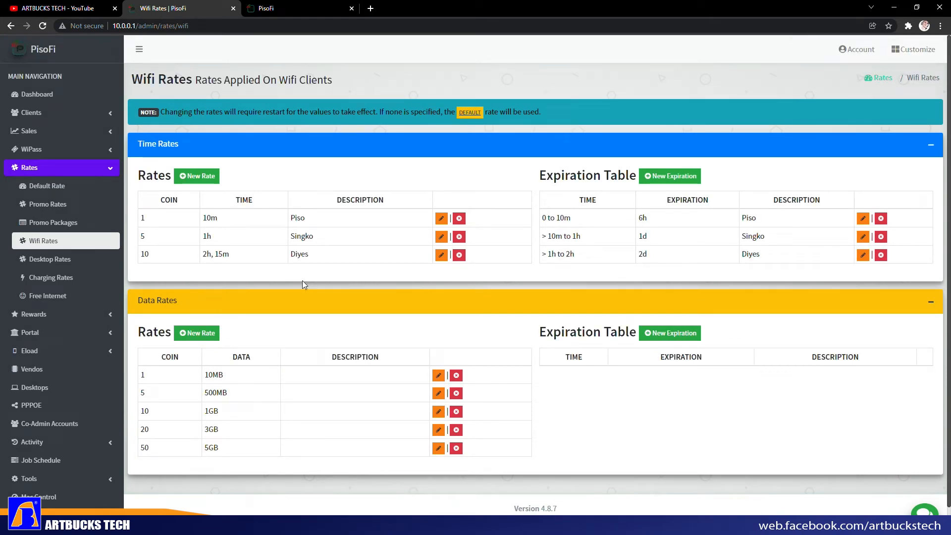
- Visit Default Rate, Promo Rates, Promo Packages and Free Internet, then expand Settings in the sidebar
{"action": "left_click", "coordinate": [58, 190]}
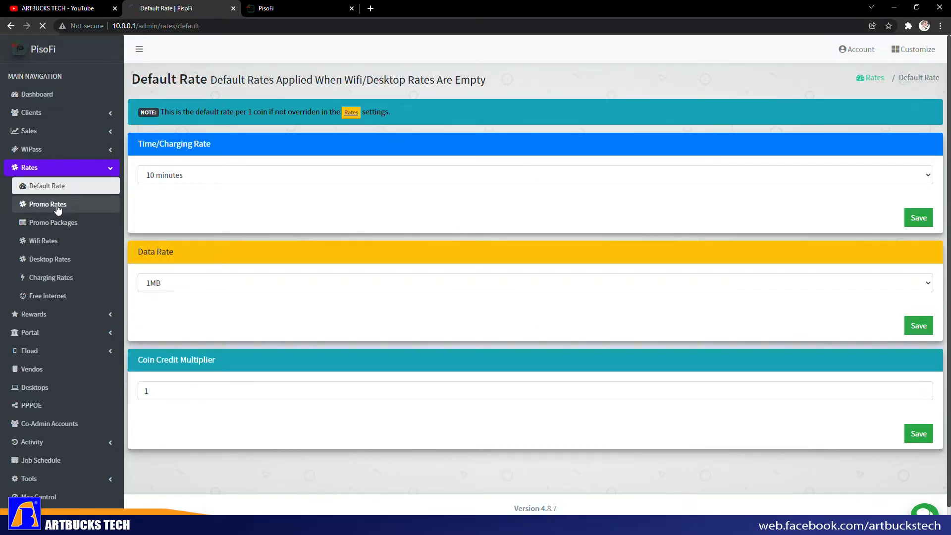
{"action": "left_click", "coordinate": [55, 207]}
{"action": "left_click", "coordinate": [36, 223]}
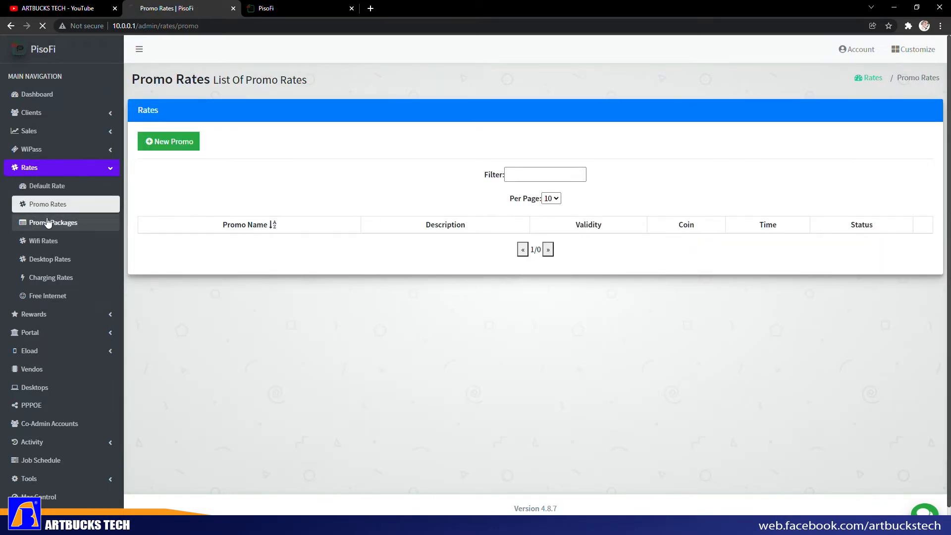
{"action": "left_click", "coordinate": [65, 296]}
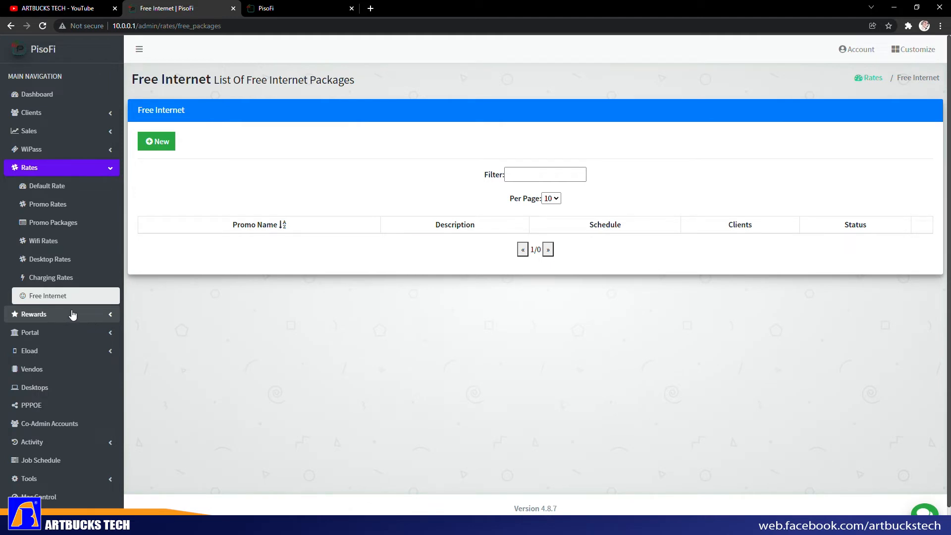
{"action": "scroll", "coordinate": [79, 313], "scroll_direction": "down", "scroll_amount": 1}
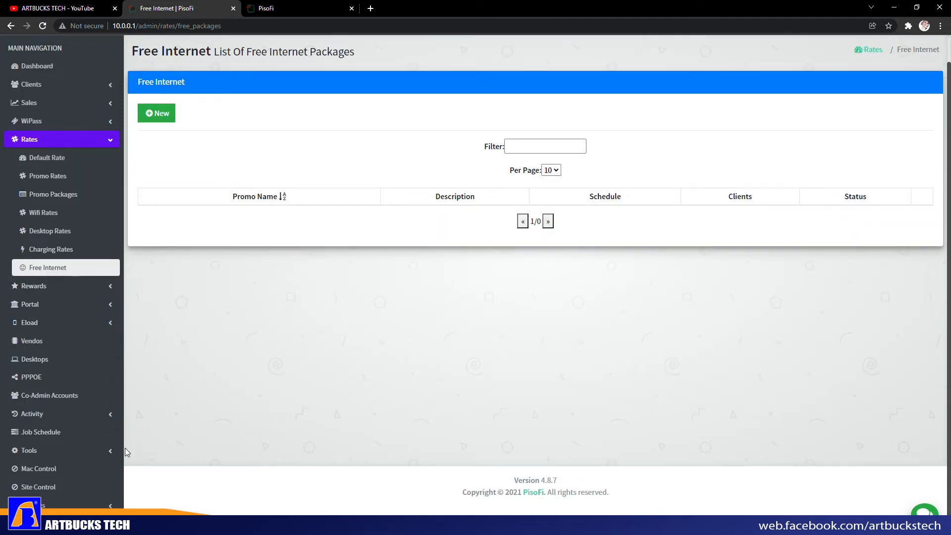
{"action": "left_click", "coordinate": [85, 510]}
{"action": "scroll", "coordinate": [114, 365], "scroll_direction": "down", "scroll_amount": 5}
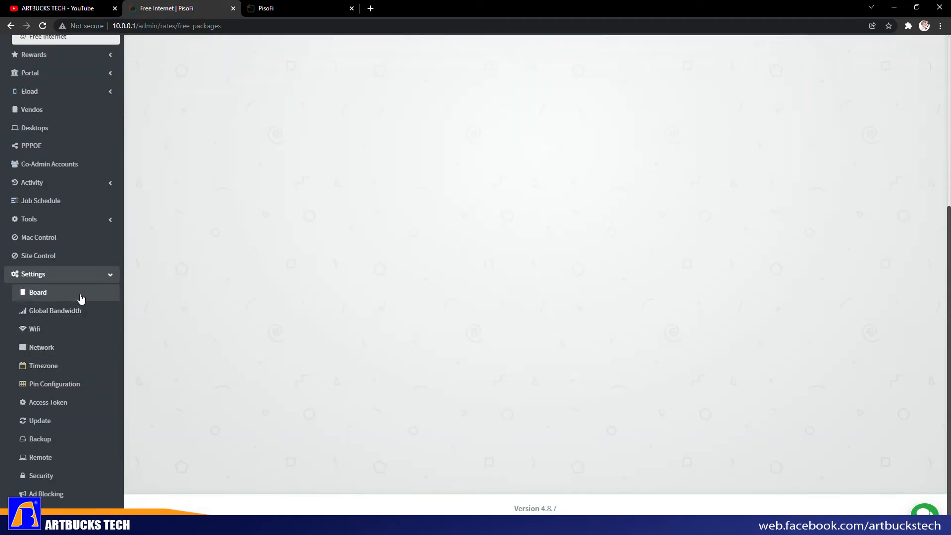
- On Wifi settings, set download 500–2000 kbps and upload 300–500 kbps, then save
{"action": "left_click", "coordinate": [65, 329]}
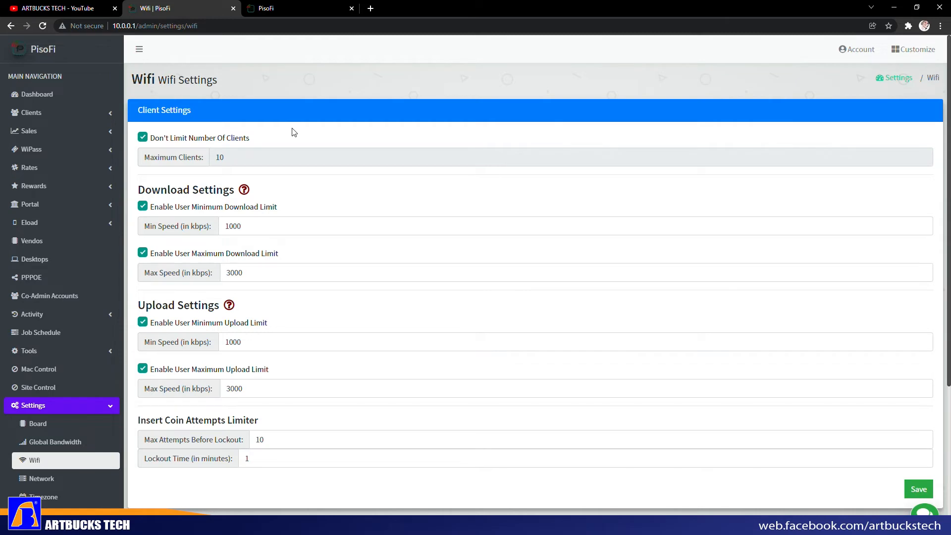
{"action": "left_click_drag", "start_coordinate": [256, 227], "coordinate": [217, 230]}
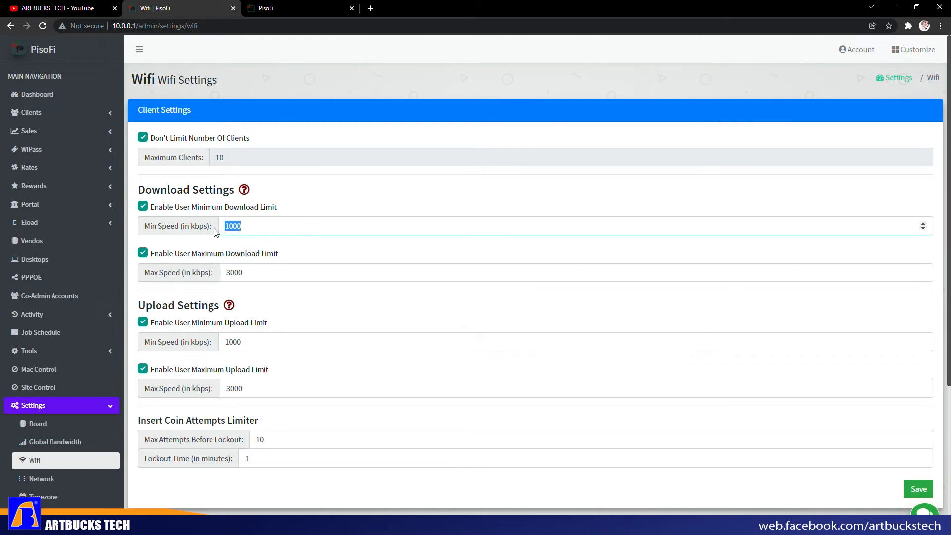
{"action": "type", "text": "5"}
{"action": "left_click_drag", "start_coordinate": [258, 272], "coordinate": [226, 273]}
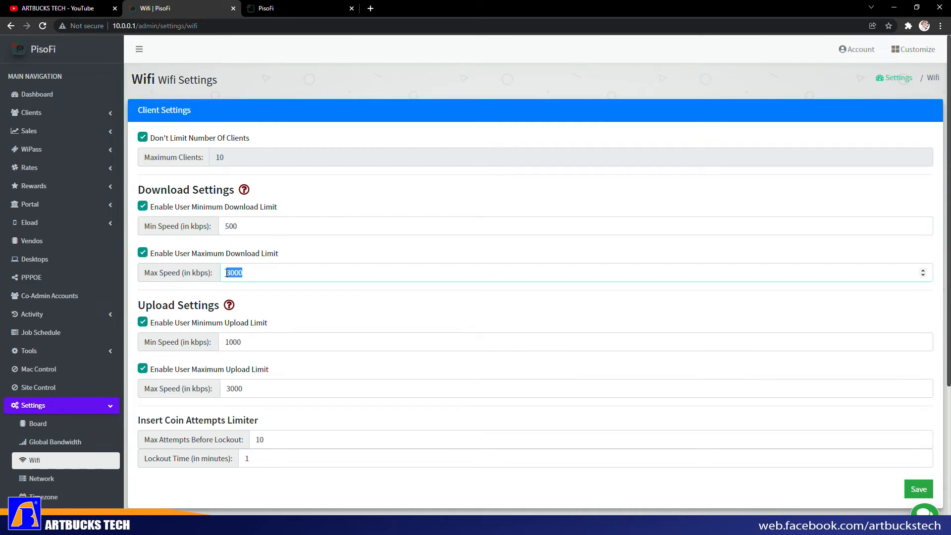
{"action": "type", "text": "2000"}
{"action": "left_click_drag", "start_coordinate": [254, 344], "coordinate": [227, 346]}
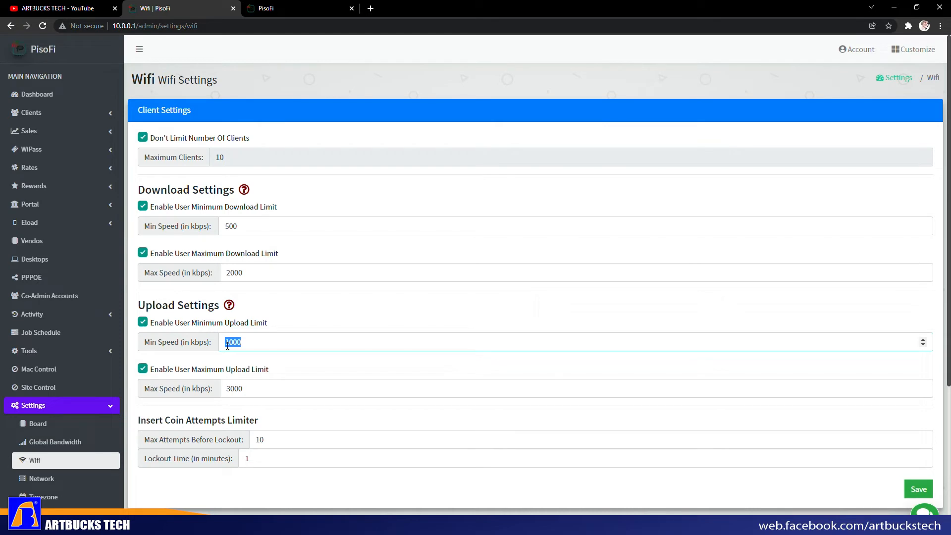
{"action": "type", "text": "30"}
{"action": "left_click_drag", "start_coordinate": [259, 388], "coordinate": [226, 391]}
{"action": "type", "text": "500"}
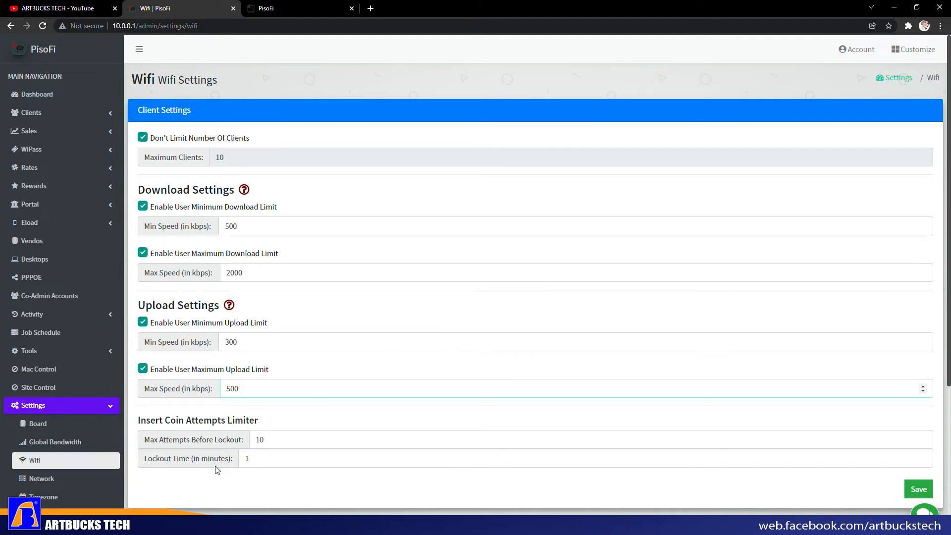
{"action": "left_click", "coordinate": [917, 489]}
{"action": "left_click", "coordinate": [524, 152]}
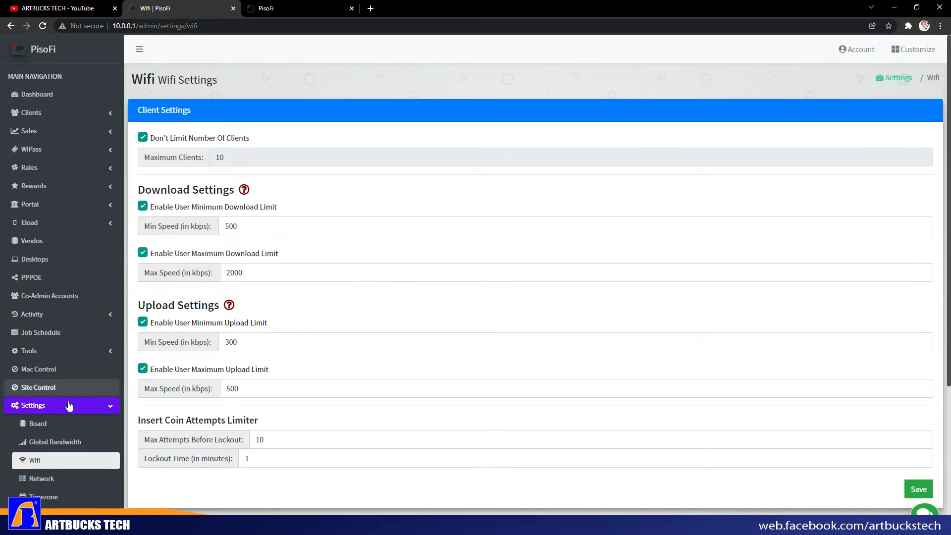
{"action": "scroll", "coordinate": [85, 416], "scroll_direction": "down", "scroll_amount": 1}
- Reload the client portal tab, then return to the admin tab and expand WiPass
{"action": "scroll", "coordinate": [85, 412], "scroll_direction": "down", "scroll_amount": 1}
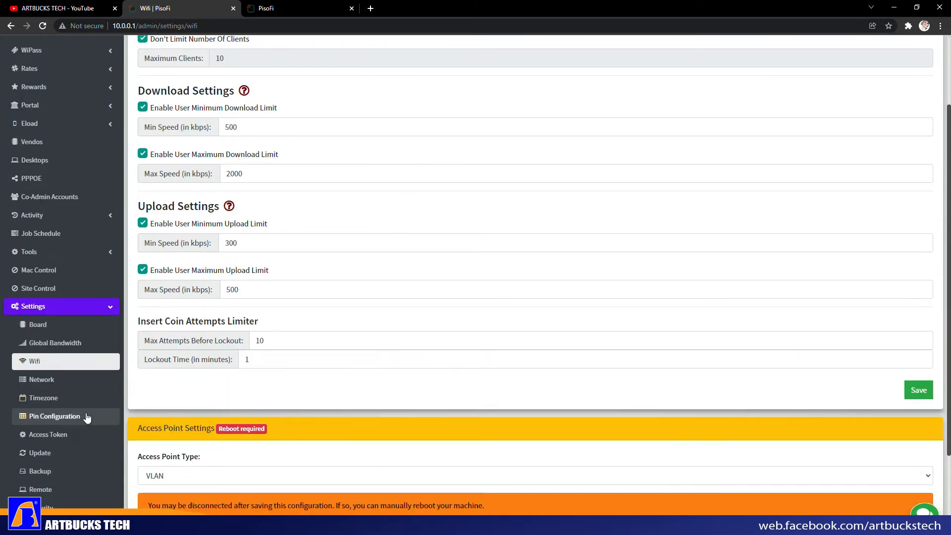
{"action": "scroll", "coordinate": [111, 307], "scroll_direction": "up", "scroll_amount": 3}
{"action": "left_click", "coordinate": [275, 8]}
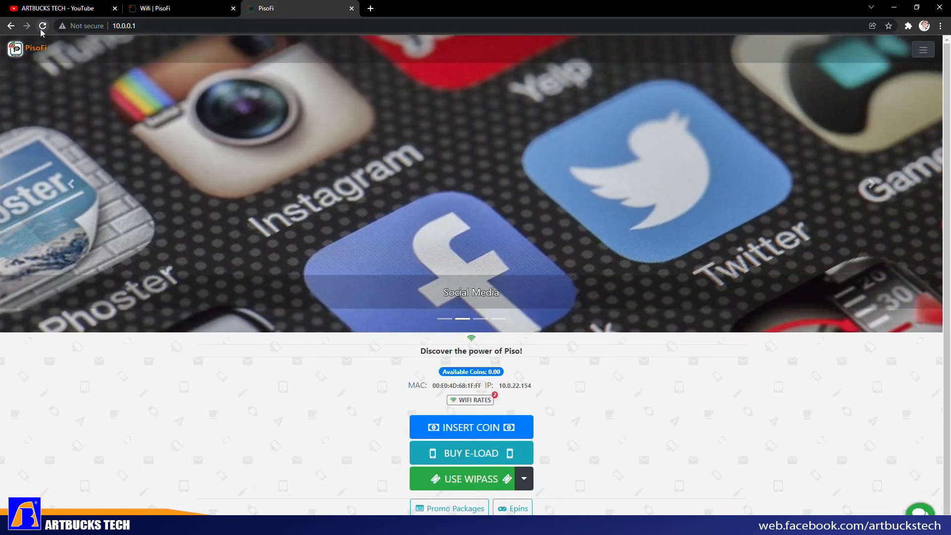
{"action": "left_click", "coordinate": [42, 26]}
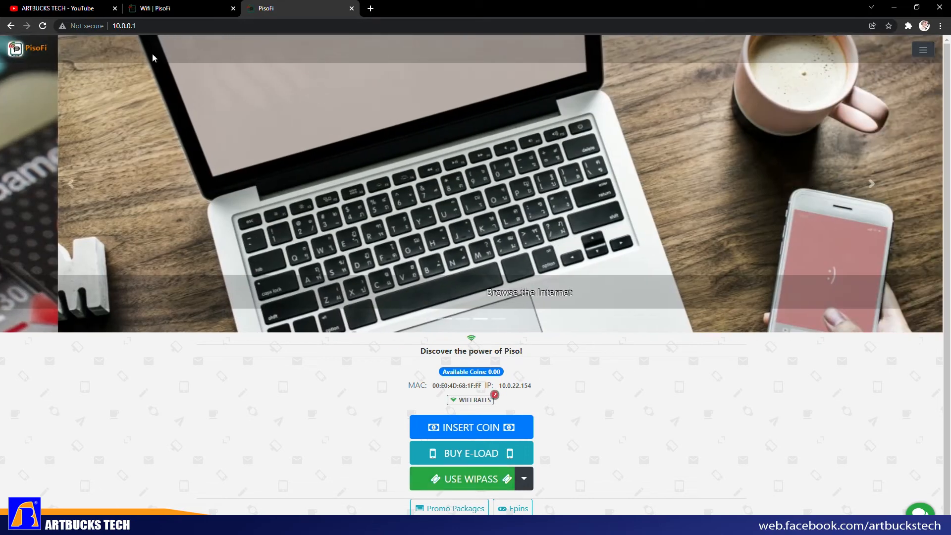
{"action": "left_click", "coordinate": [155, 8]}
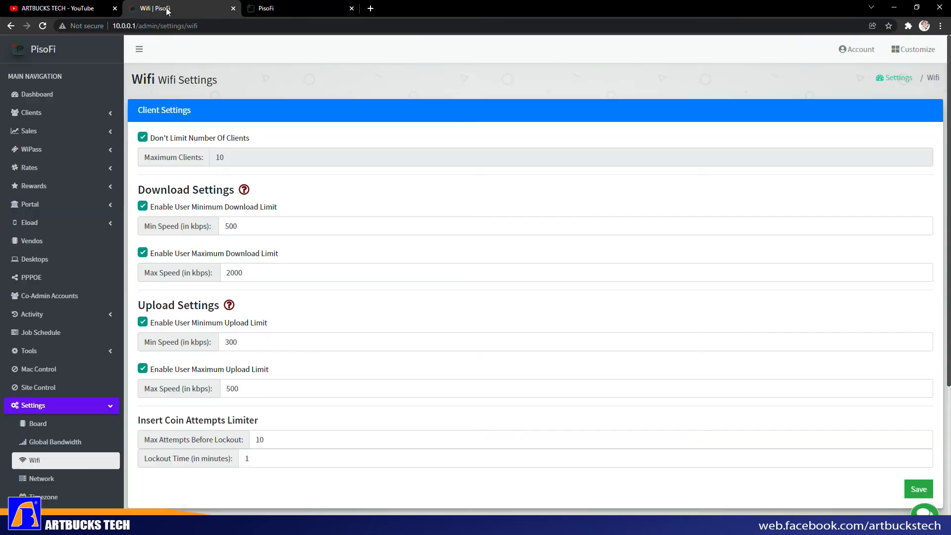
{"action": "left_click", "coordinate": [29, 150]}
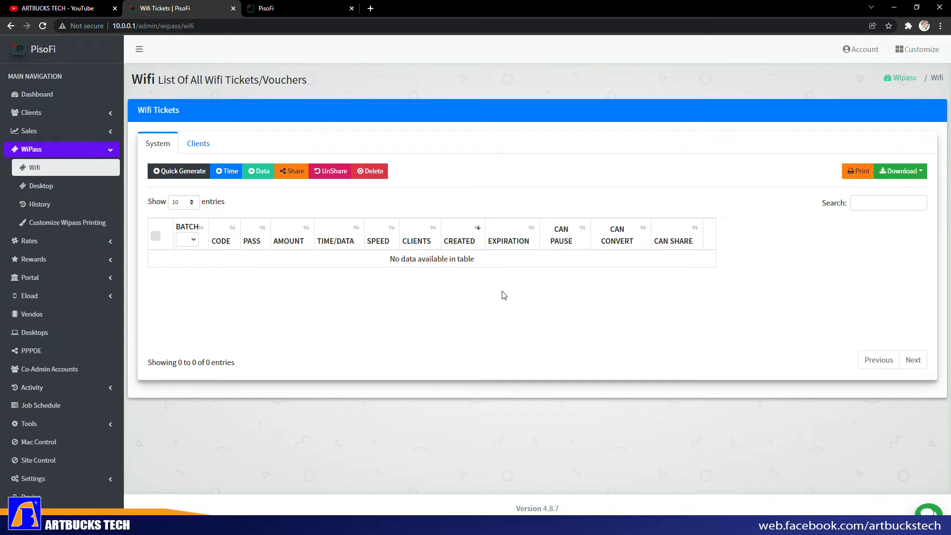
- Generate 5 time-only WiPass tickets with amount 5, each giving 1 hour
{"action": "left_click", "coordinate": [174, 173]}
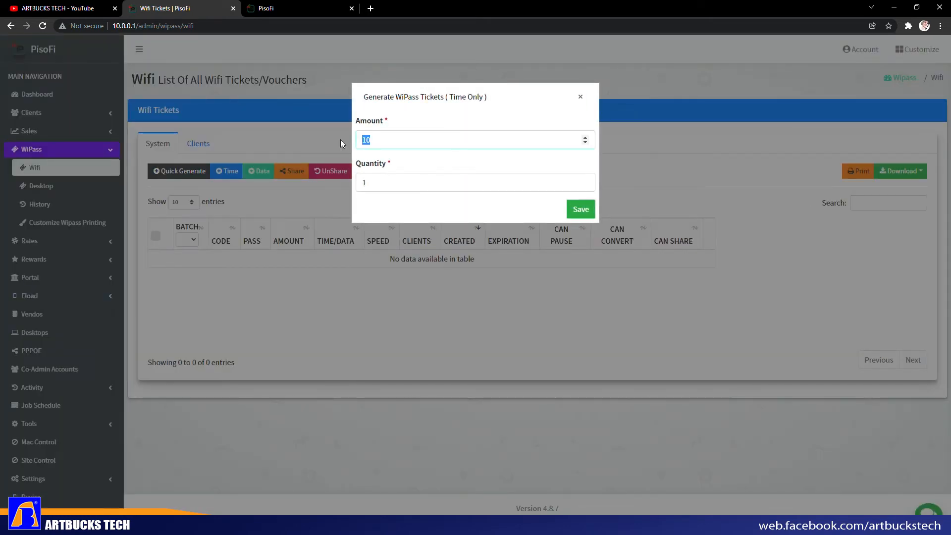
{"action": "type", "text": "55"}
{"action": "left_click", "coordinate": [580, 209]}
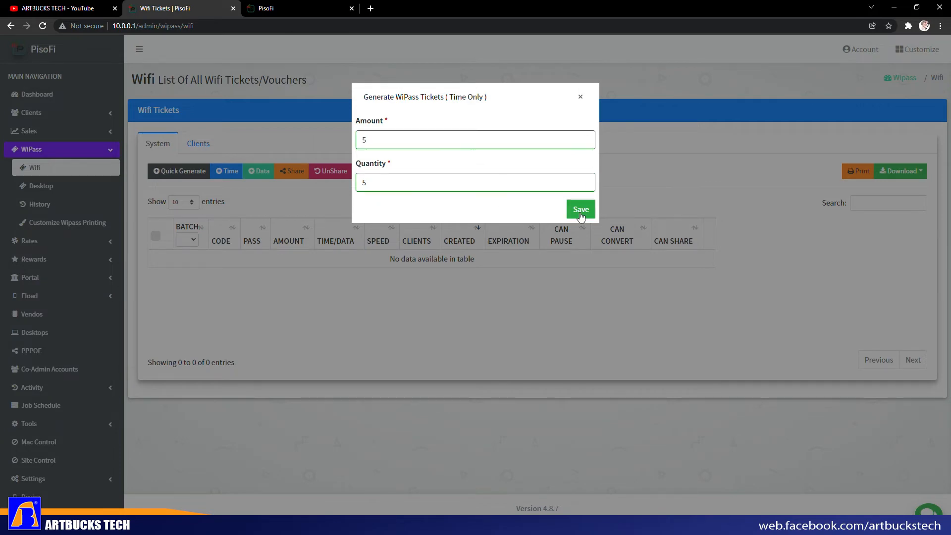
{"action": "key", "text": "Return"}
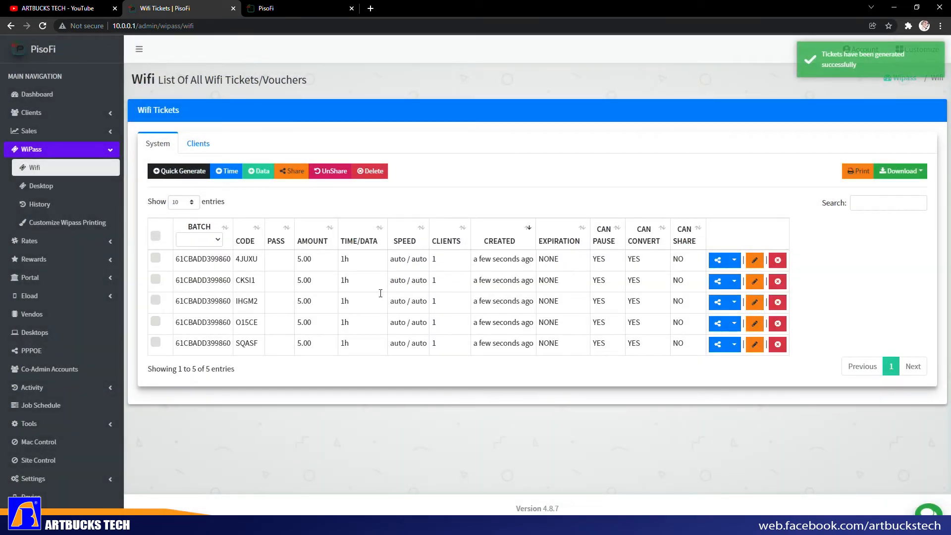
- Copy the first ticket's code and redeem it on the client portal to start a session
{"action": "left_click_drag", "start_coordinate": [236, 258], "coordinate": [274, 345]}
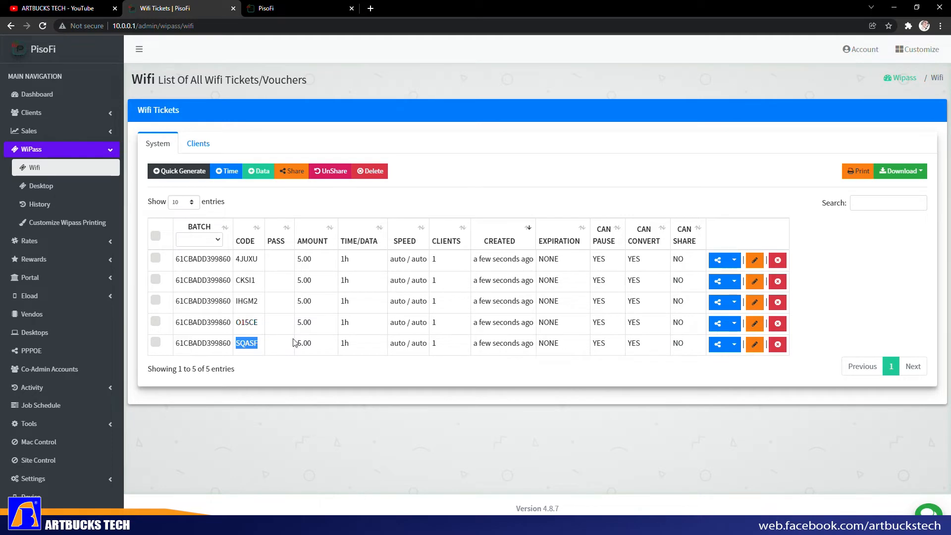
{"action": "left_click", "coordinate": [292, 9]}
{"action": "left_click", "coordinate": [481, 479]}
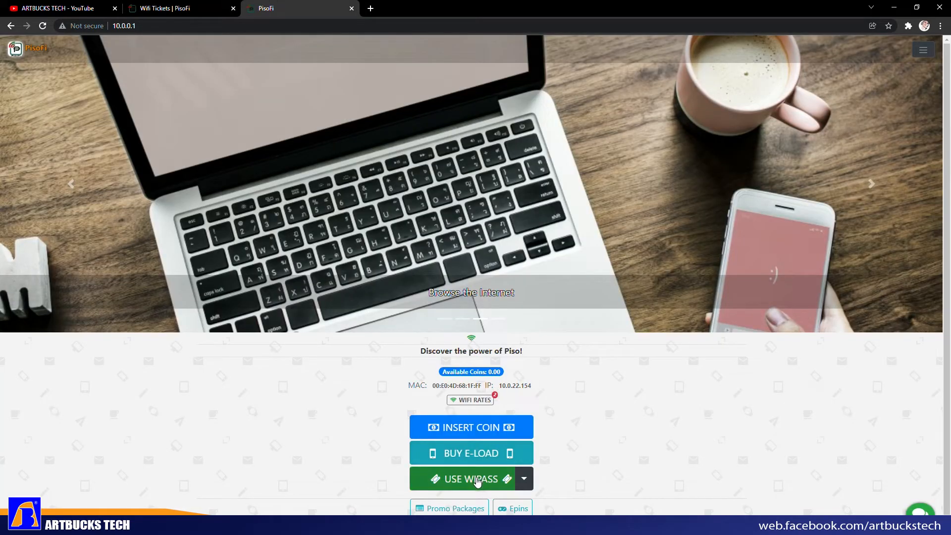
{"action": "key", "text": "ctrl+shift+Tab"}
{"action": "left_click", "coordinate": [247, 260]}
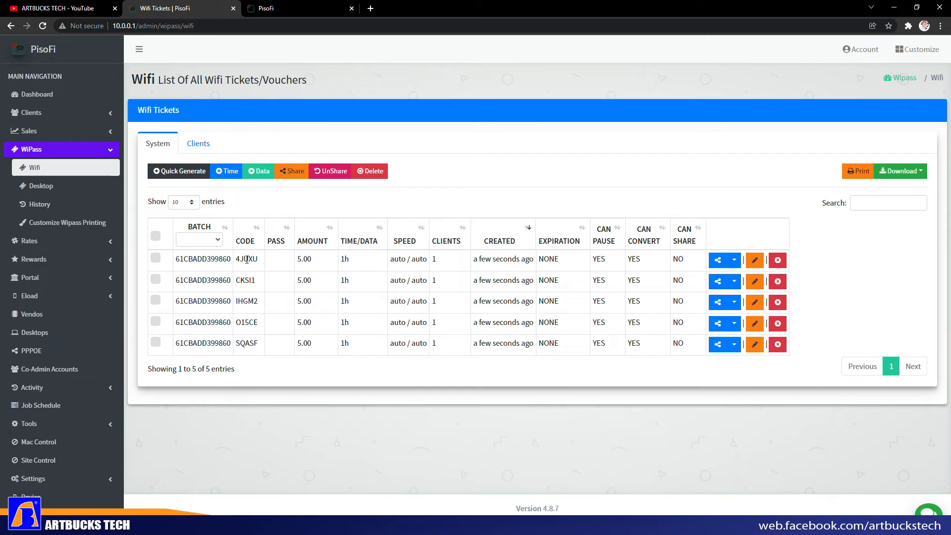
{"action": "left_click_drag", "start_coordinate": [237, 259], "coordinate": [255, 258]}
{"action": "left_click", "coordinate": [300, 7]}
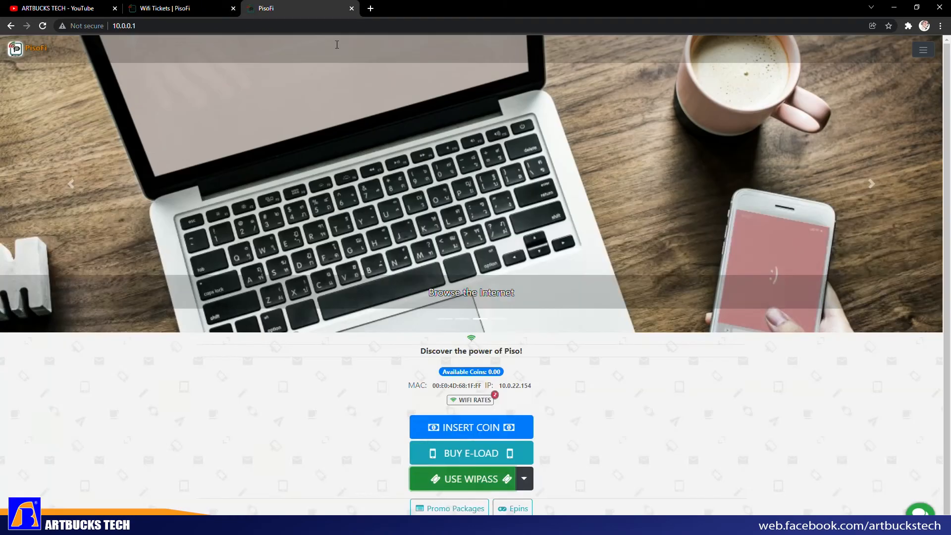
{"action": "left_click", "coordinate": [468, 490]}
{"action": "left_click", "coordinate": [467, 125]}
{"action": "left_click", "coordinate": [568, 127]}
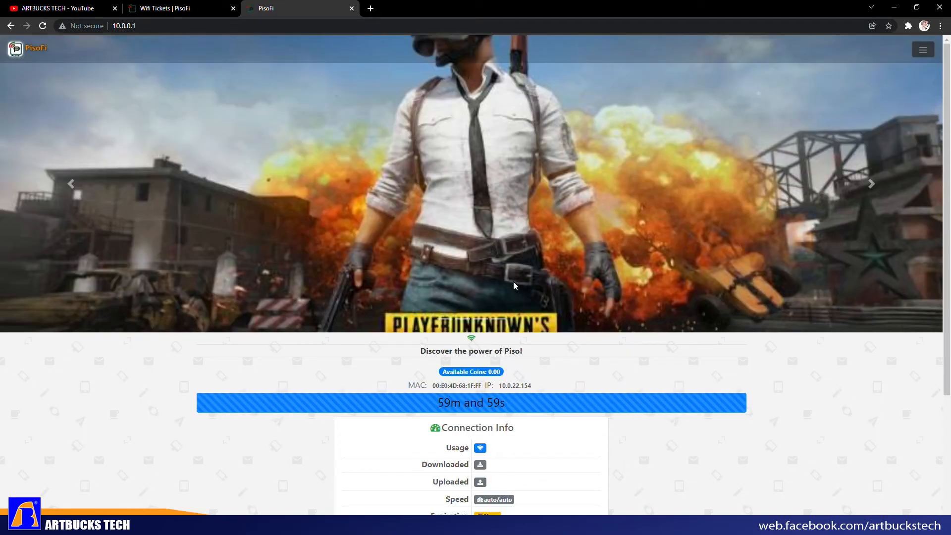
{"action": "scroll", "coordinate": [513, 281], "scroll_direction": "down", "scroll_amount": 1}
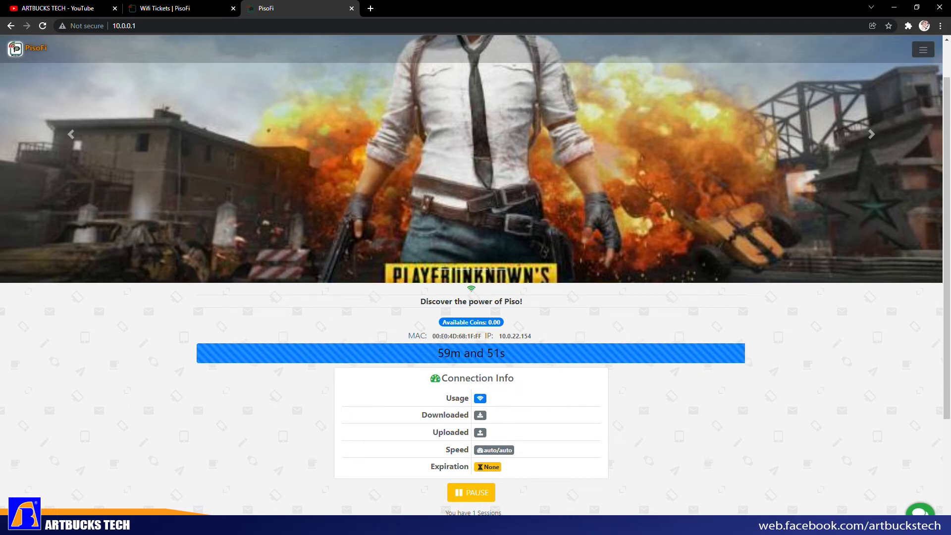
- Launch the Speedtest app and centre its window on screen
{"action": "key", "text": "super"}
{"action": "left_click", "coordinate": [185, 249]}
{"action": "left_click_drag", "start_coordinate": [813, 202], "coordinate": [438, 126]}
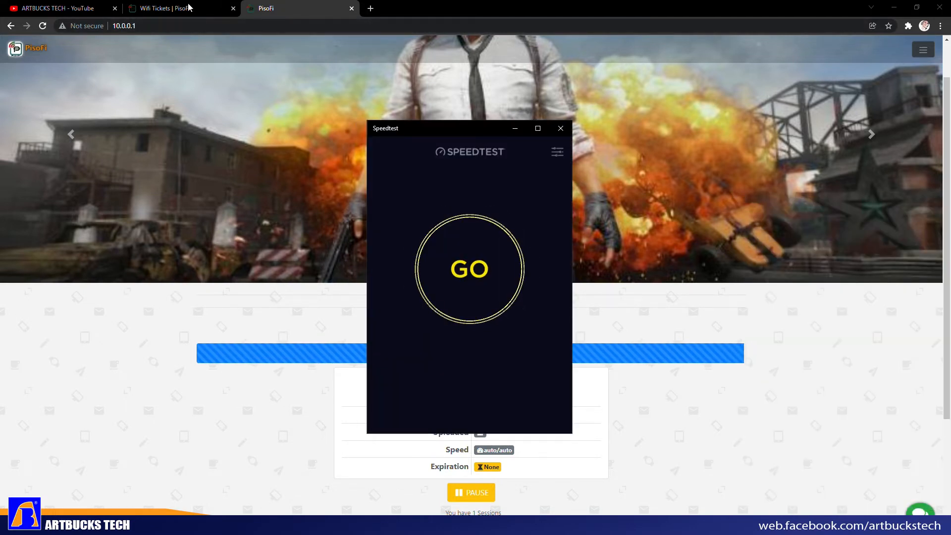
- Run a speed test, getting 195 ms ping, 1.97 Mbps down and 0.42 Mbps up
{"action": "left_click", "coordinate": [477, 253]}
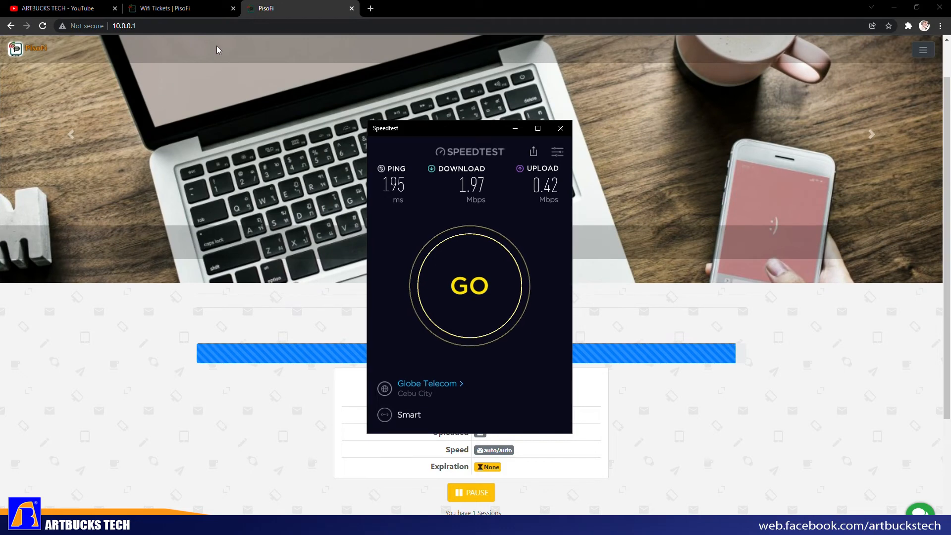
{"action": "left_click", "coordinate": [187, 8]}
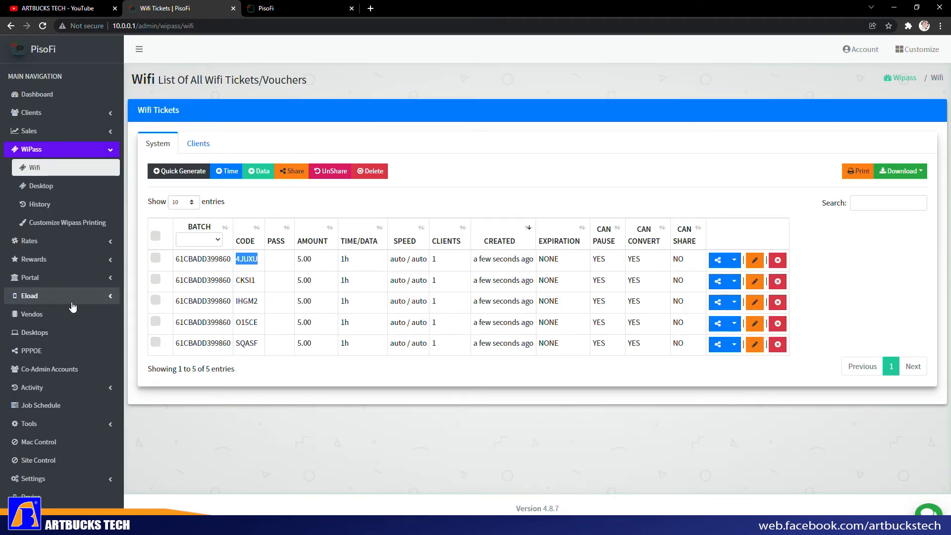
- Scroll through the Wifi client download and upload limits, then open Pin Configuration's GPIO pin list
{"action": "left_click", "coordinate": [49, 479]}
{"action": "scroll", "coordinate": [79, 436], "scroll_direction": "down", "scroll_amount": 3}
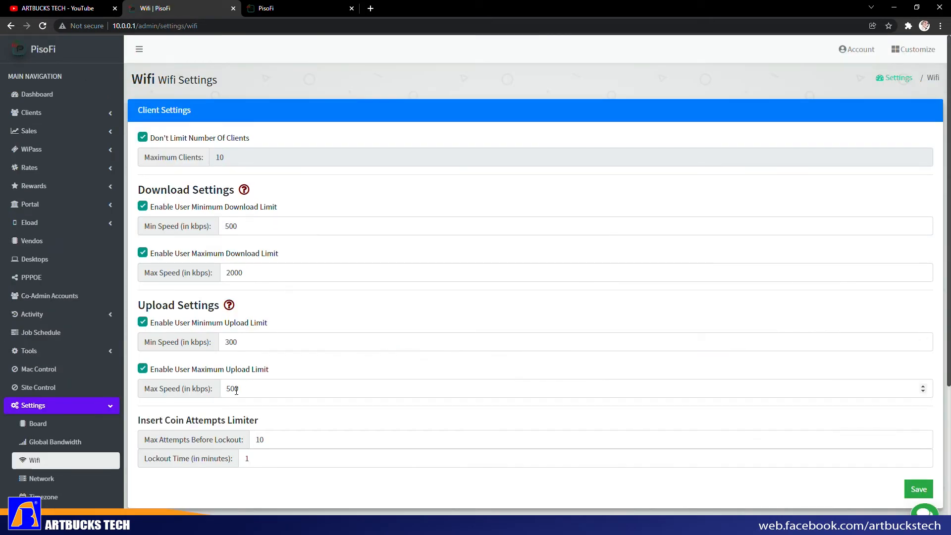
{"action": "left_click", "coordinate": [278, 12]}
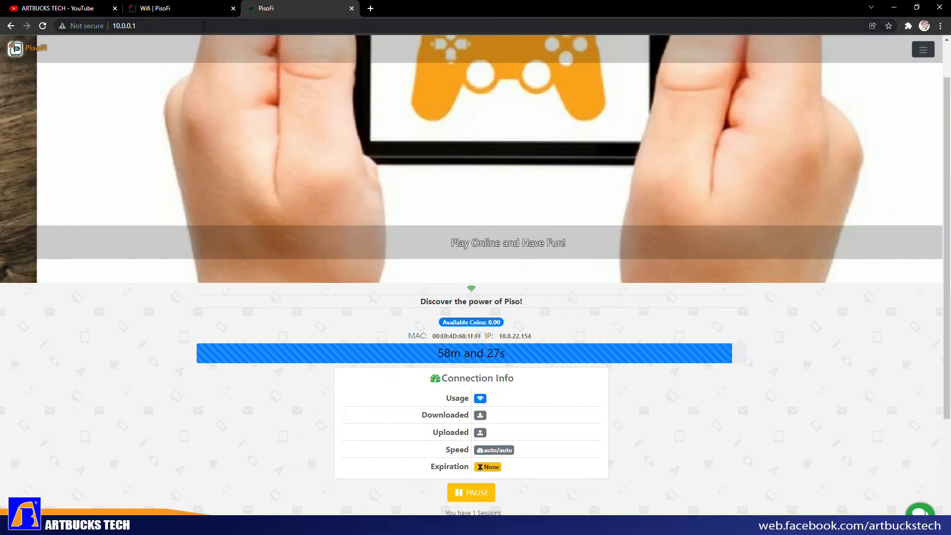
{"action": "left_click", "coordinate": [158, 8]}
{"action": "scroll", "coordinate": [84, 391], "scroll_direction": "down", "scroll_amount": 3}
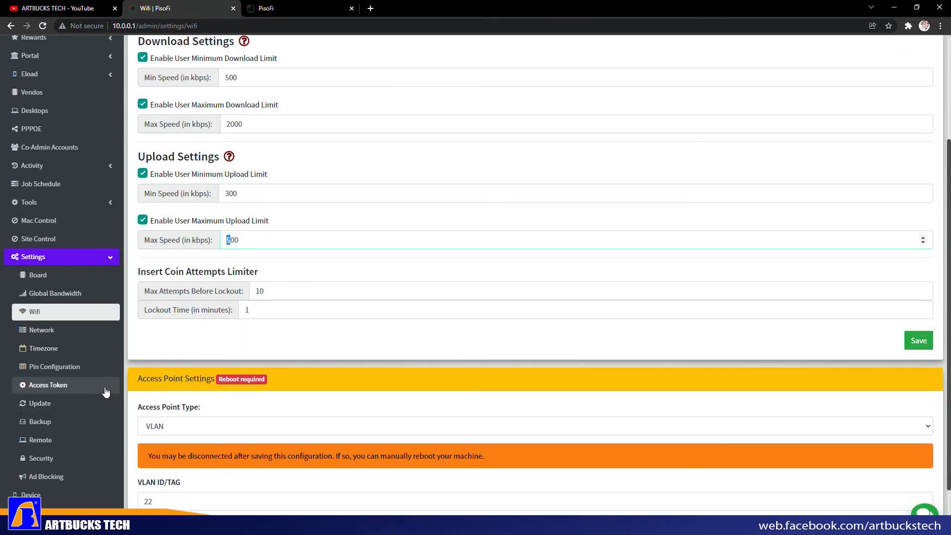
{"action": "scroll", "coordinate": [94, 391], "scroll_direction": "down", "scroll_amount": 1}
{"action": "left_click", "coordinate": [74, 322]}
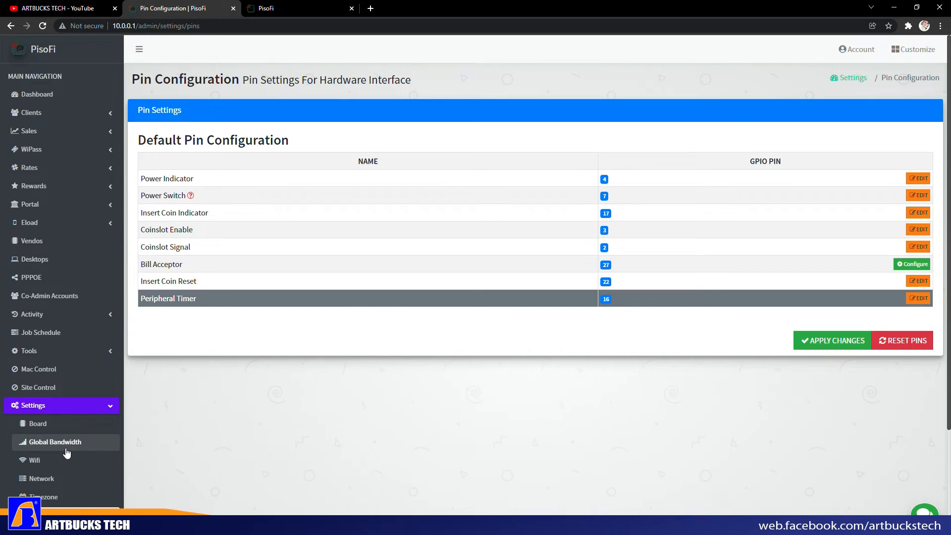
{"action": "scroll", "coordinate": [66, 453], "scroll_direction": "down", "scroll_amount": 1}
- Inspect the Network settings: IP 192.168.1.3, Google DNS and the portal domain name, leaving them unchanged
{"action": "left_click", "coordinate": [72, 434]}
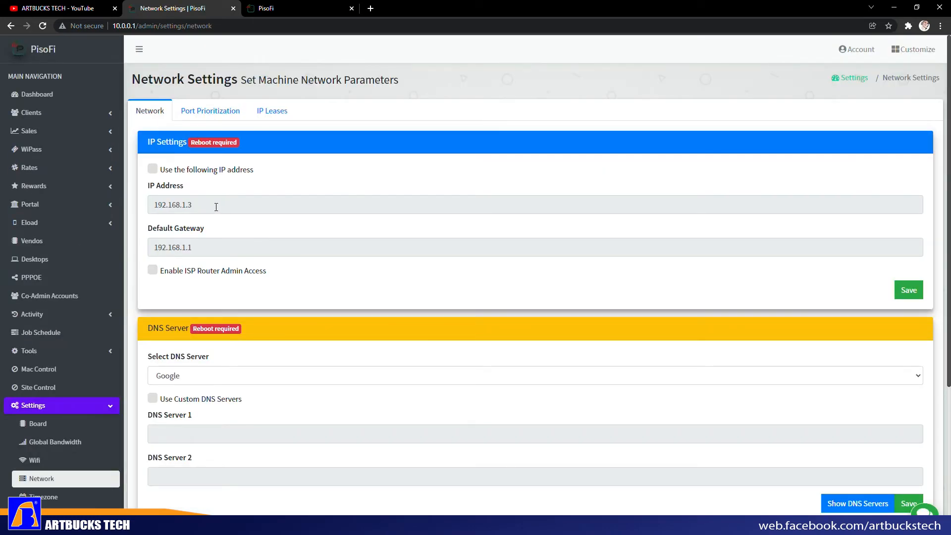
{"action": "double_click", "coordinate": [197, 207]}
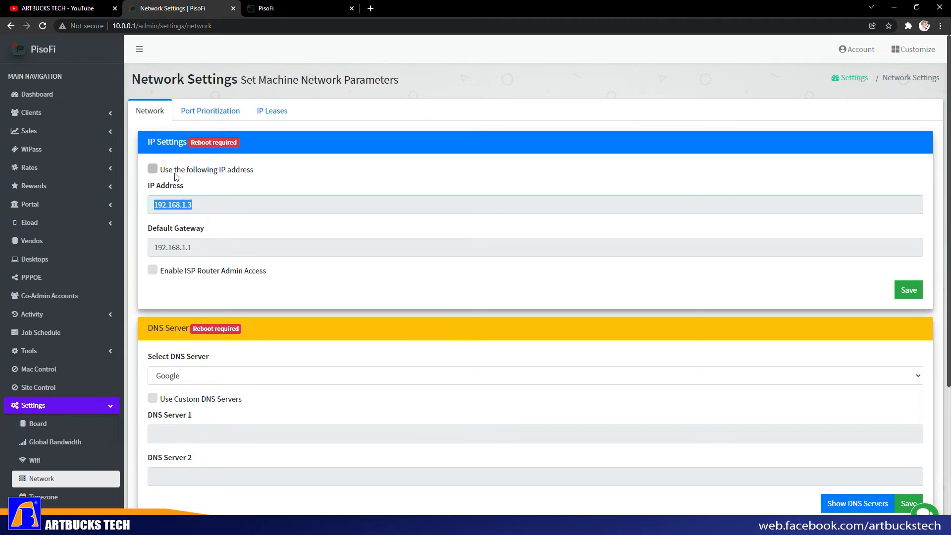
{"action": "scroll", "coordinate": [327, 302], "scroll_direction": "down", "scroll_amount": 3}
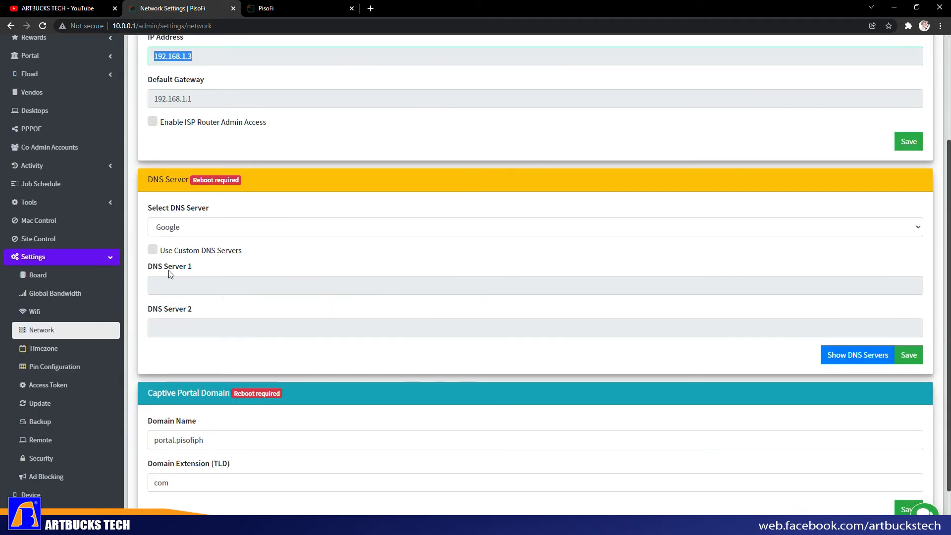
{"action": "left_click", "coordinate": [211, 288]}
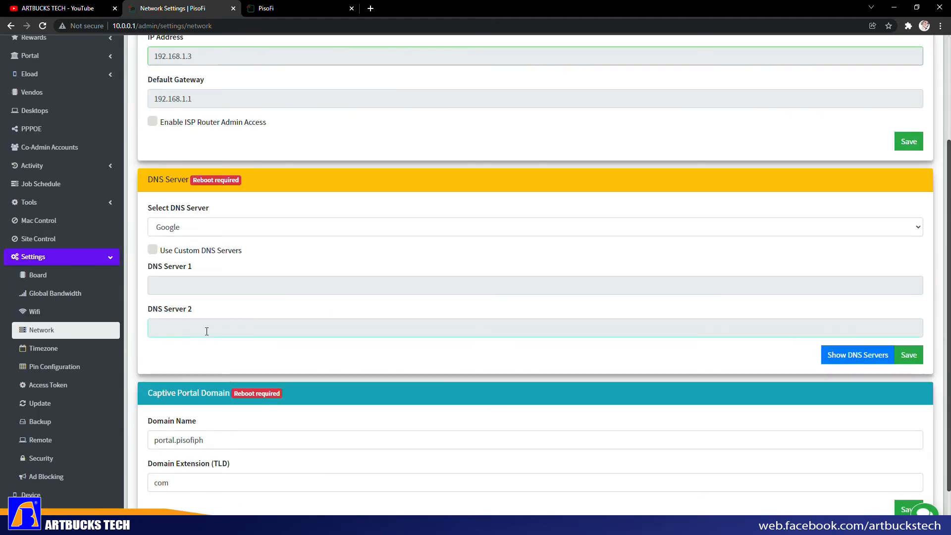
{"action": "left_click", "coordinate": [185, 232]}
{"action": "left_click", "coordinate": [194, 229]}
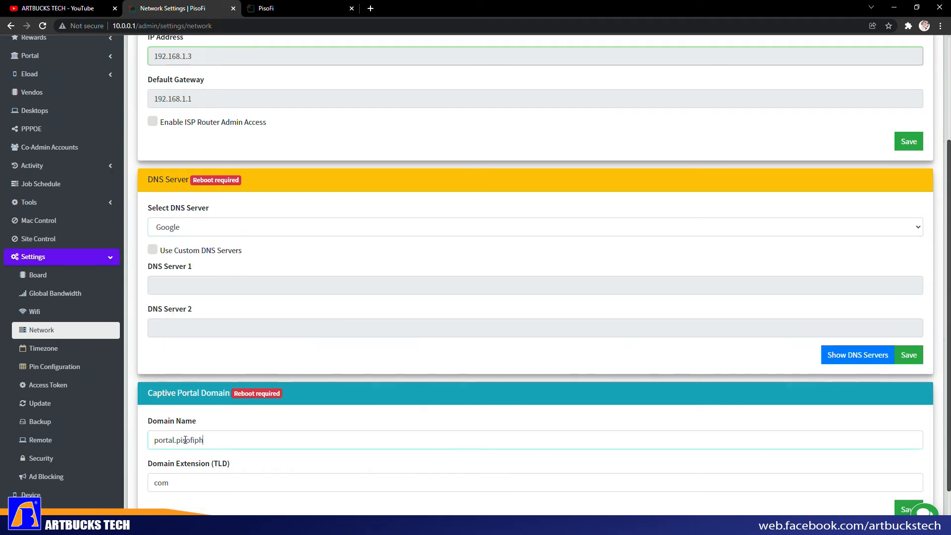
{"action": "left_click_drag", "start_coordinate": [150, 442], "coordinate": [214, 441]}
{"action": "left_click", "coordinate": [214, 442]}
{"action": "double_click", "coordinate": [171, 441]}
{"action": "left_click", "coordinate": [237, 439]}
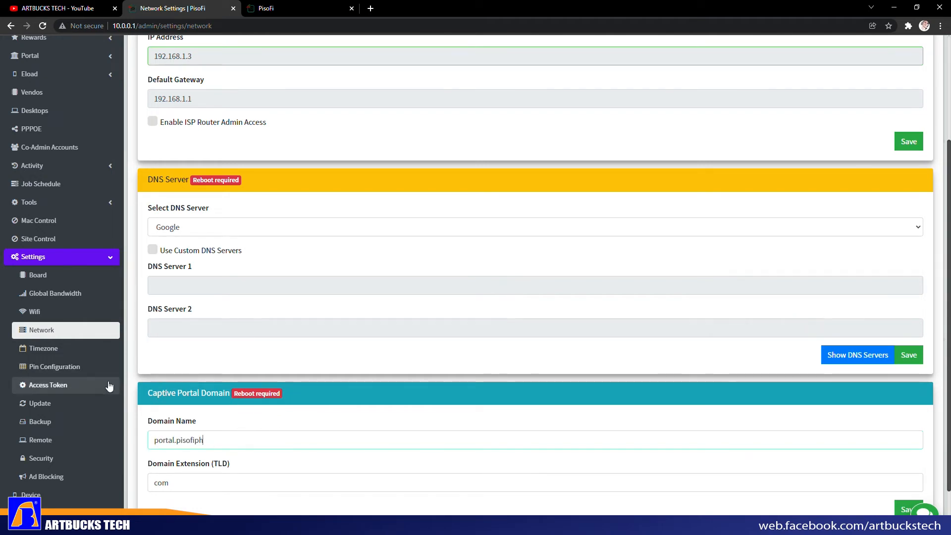
- Go back to Pin Configuration, then move on to the Access Token page
{"action": "left_click", "coordinate": [70, 370]}
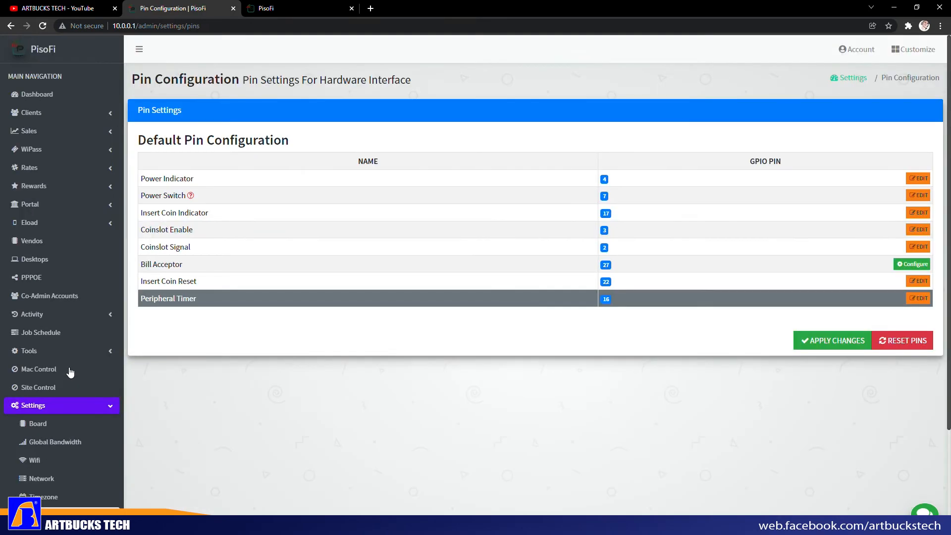
{"action": "scroll", "coordinate": [71, 372], "scroll_direction": "down", "scroll_amount": 3}
{"action": "left_click", "coordinate": [64, 402]}
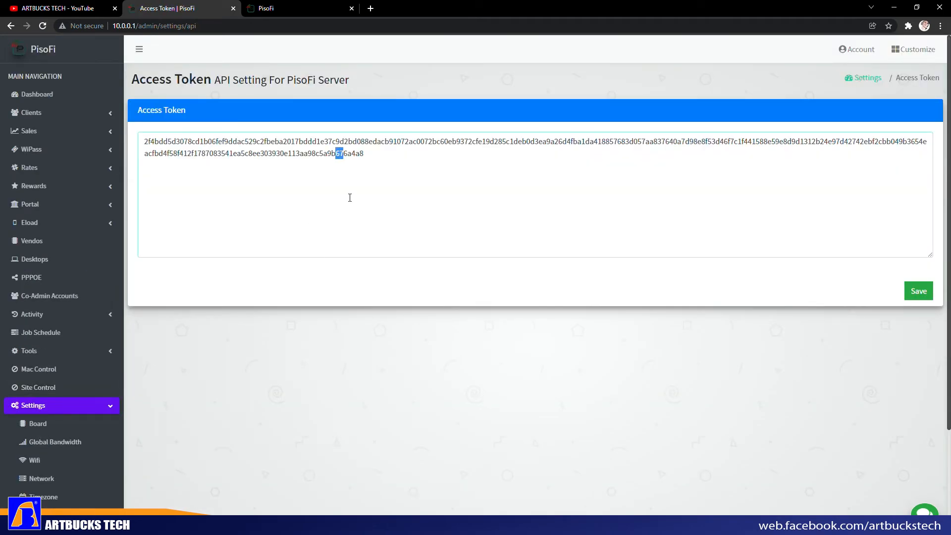
- Select and look over the current access token on the Access Token page
{"action": "key", "text": "ctrl+a"}
{"action": "left_click", "coordinate": [458, 213]}
{"action": "left_click_drag", "start_coordinate": [412, 193], "coordinate": [143, 142]}
{"action": "scroll", "coordinate": [81, 361], "scroll_direction": "down", "scroll_amount": 3}
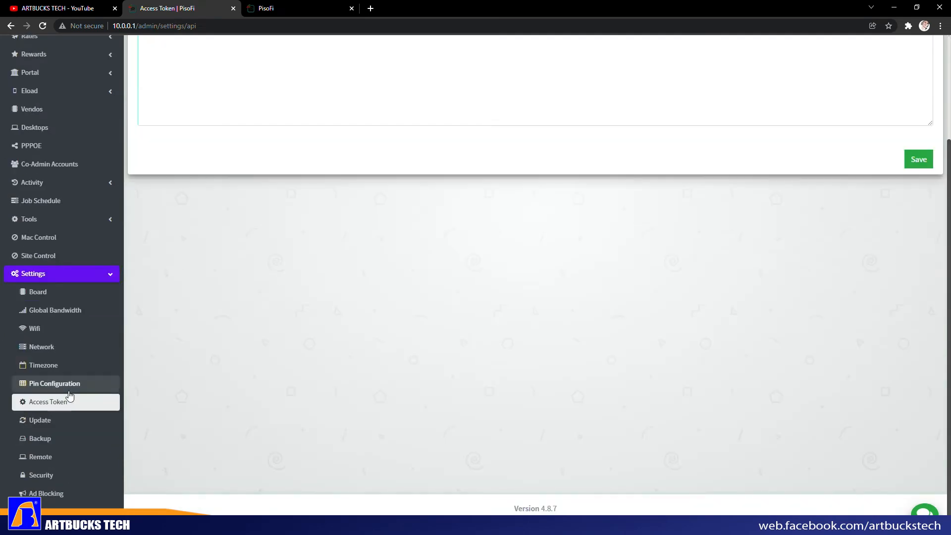
- Scroll through the Remote NGROK settings
{"action": "left_click", "coordinate": [57, 466]}
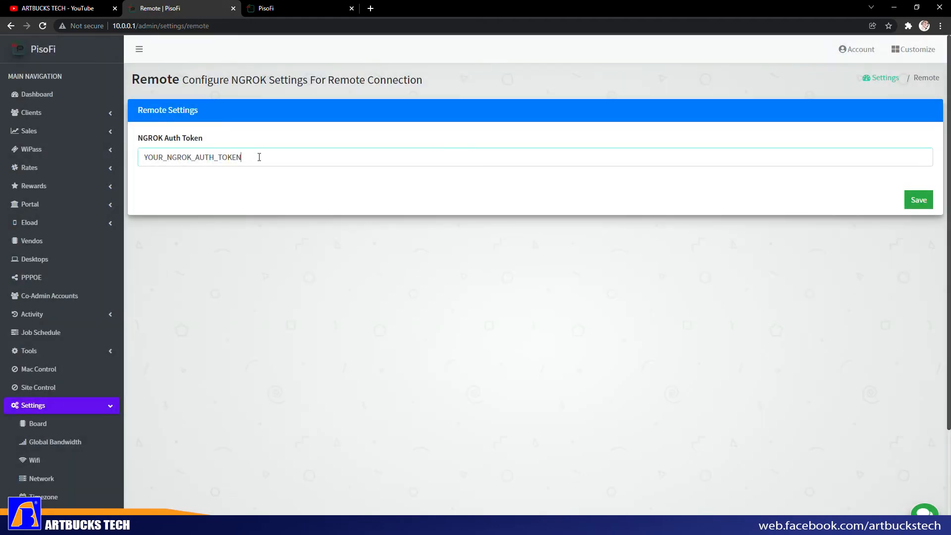
{"action": "scroll", "coordinate": [90, 491], "scroll_direction": "down", "scroll_amount": 3}
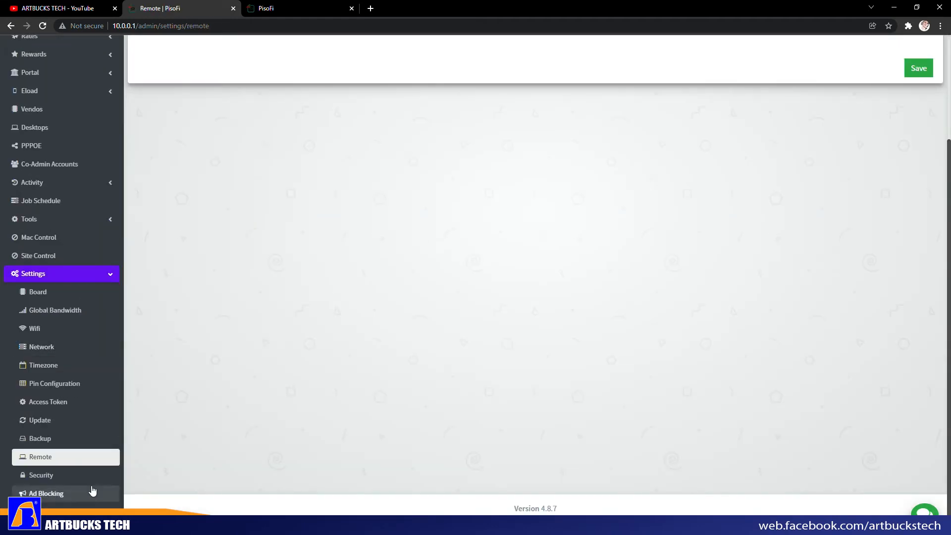
{"action": "scroll", "coordinate": [61, 476], "scroll_direction": "up", "scroll_amount": 3}
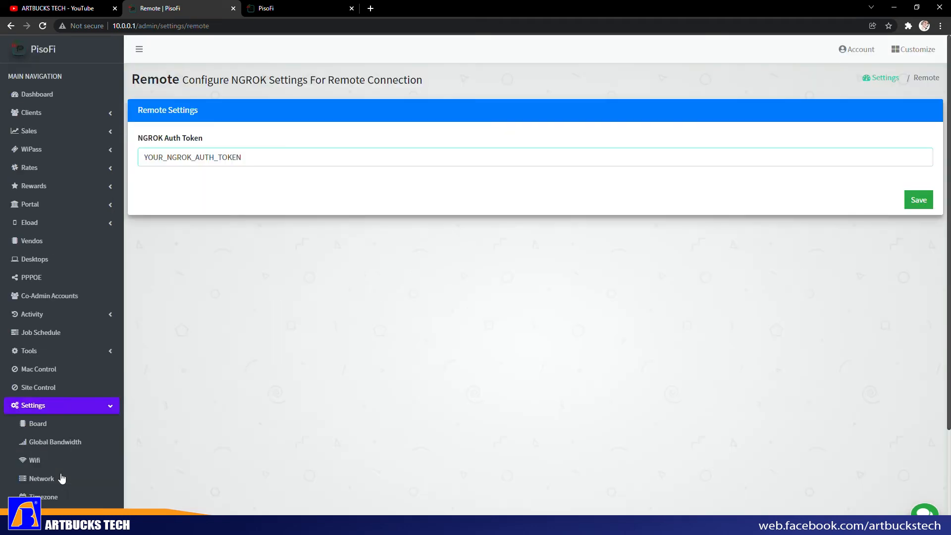
- Expand Tools, send the admin tab to the Dashboard, and switch to the client portal
{"action": "left_click", "coordinate": [72, 356]}
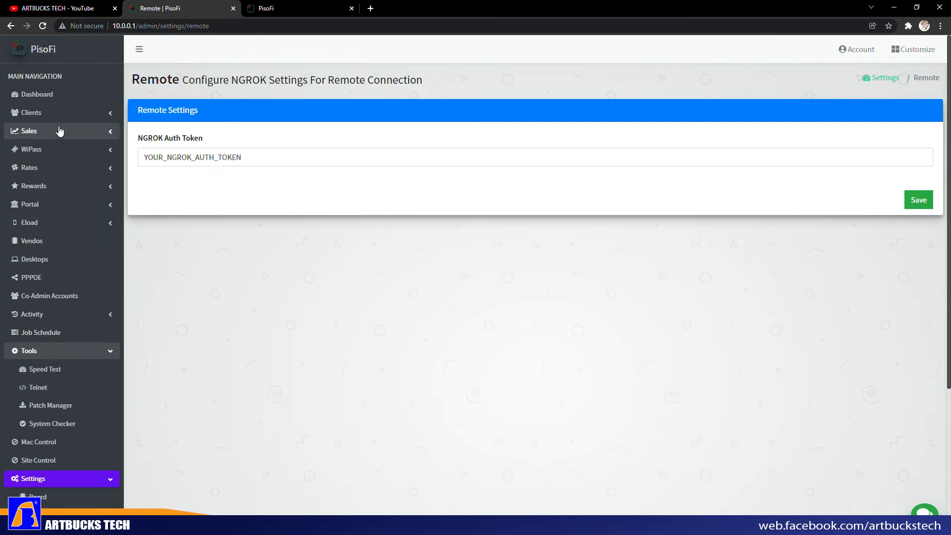
{"action": "left_click", "coordinate": [279, 9]}
{"action": "left_click", "coordinate": [167, 14]}
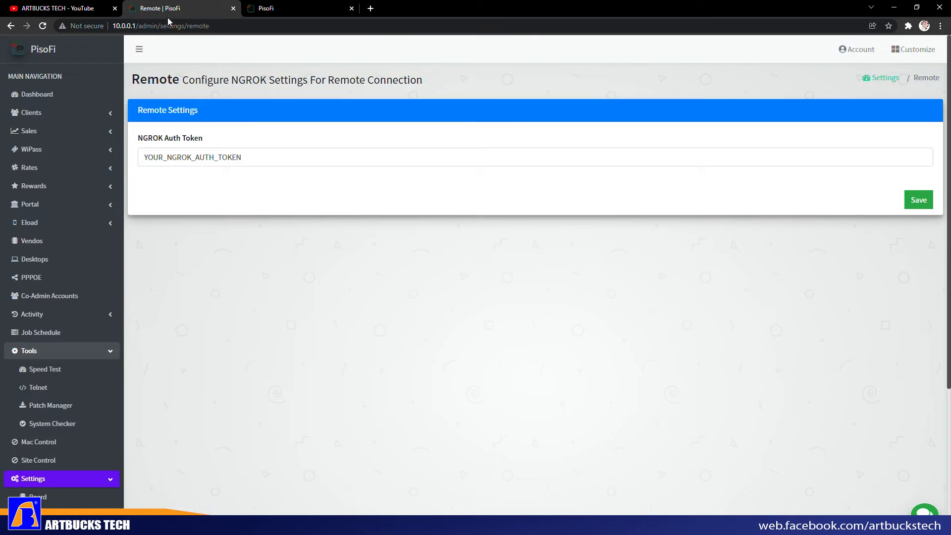
{"action": "left_click", "coordinate": [37, 96]}
{"action": "left_click", "coordinate": [302, 11]}
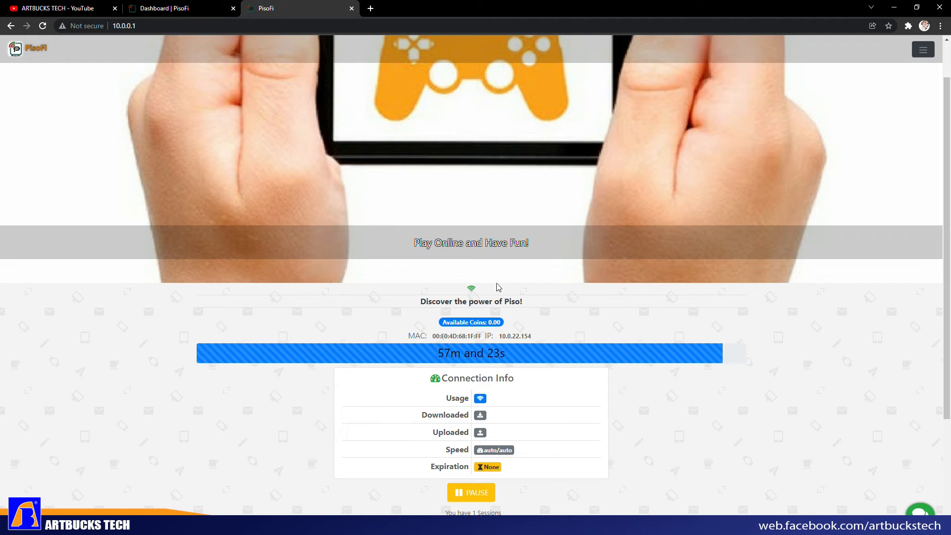
{"action": "scroll", "coordinate": [466, 347], "scroll_direction": "down", "scroll_amount": 3}
- Bring up INSERT COIN on the portal, cancel and confirm OK, then return to the Dashboard
{"action": "left_click", "coordinate": [466, 417]}
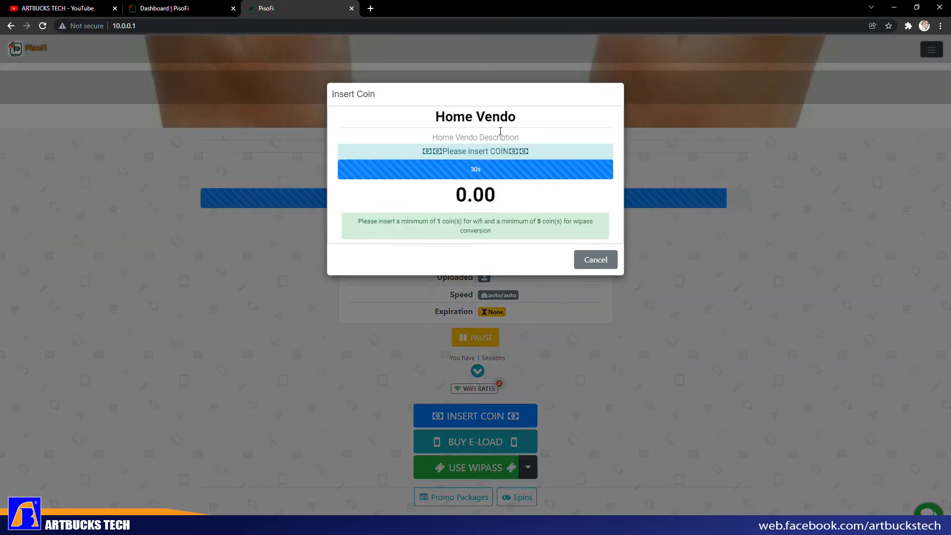
{"action": "left_click", "coordinate": [599, 264]}
{"action": "left_click", "coordinate": [524, 82]}
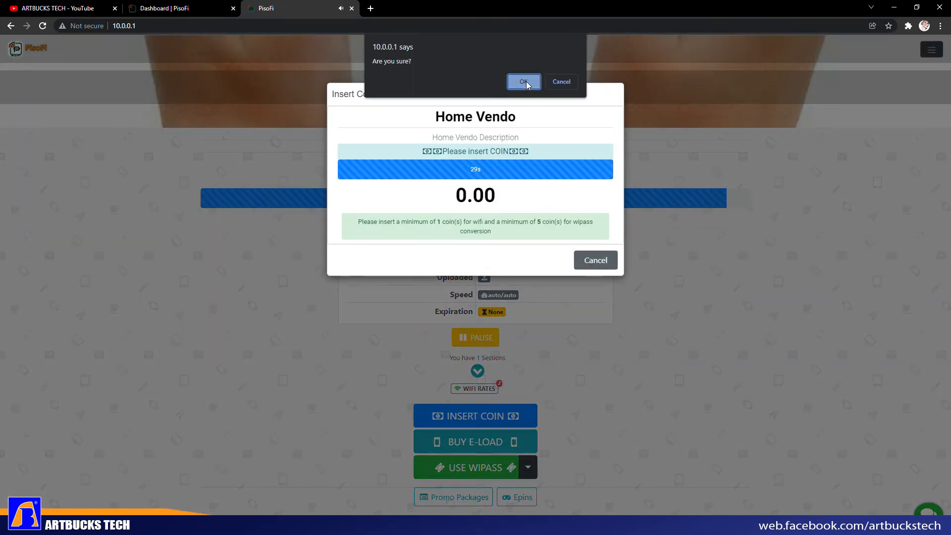
{"action": "key", "text": "ctrl+shift+Tab"}
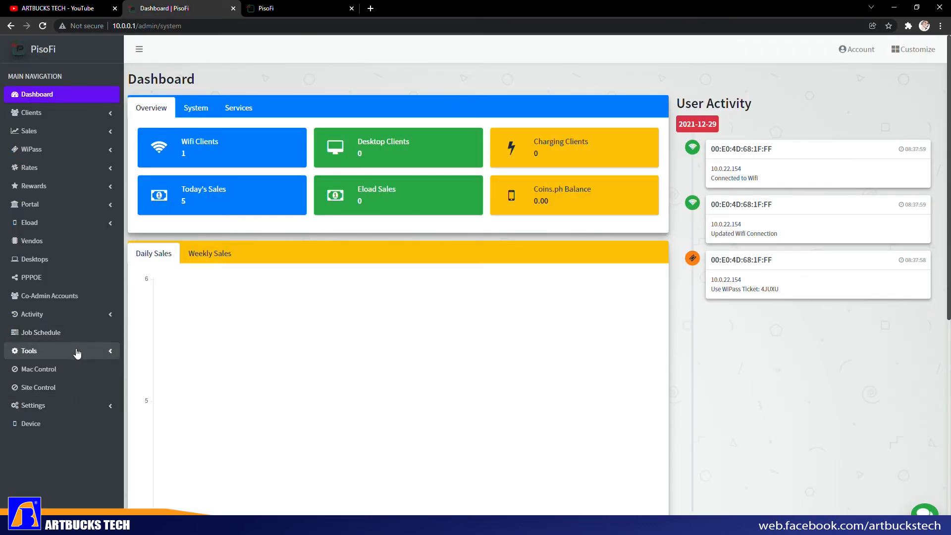
{"action": "left_click", "coordinate": [47, 205]}
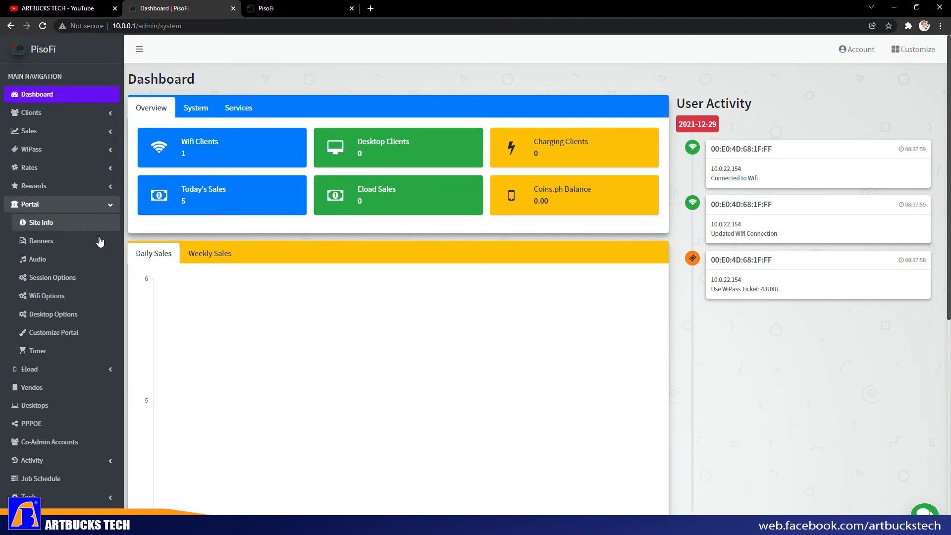
{"action": "left_click", "coordinate": [75, 231]}
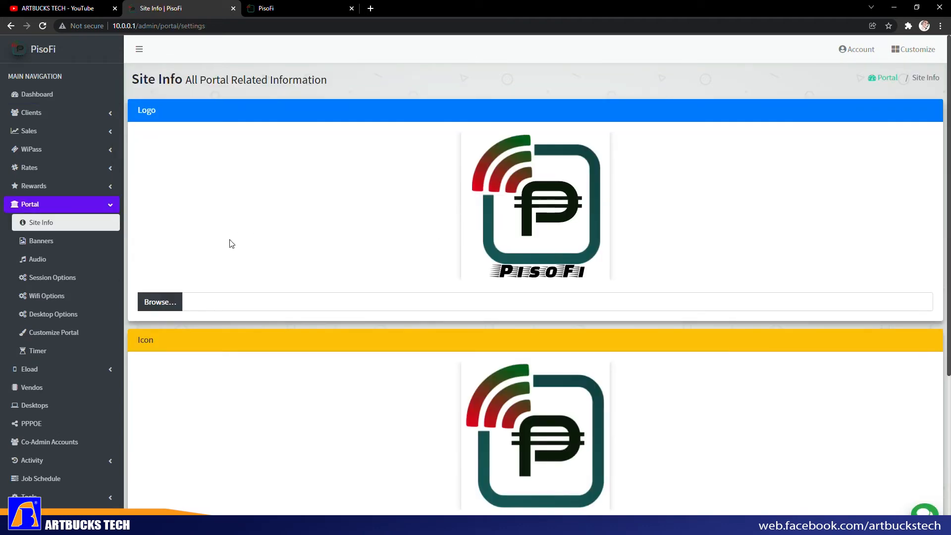
{"action": "scroll", "coordinate": [283, 283], "scroll_direction": "down", "scroll_amount": 5}
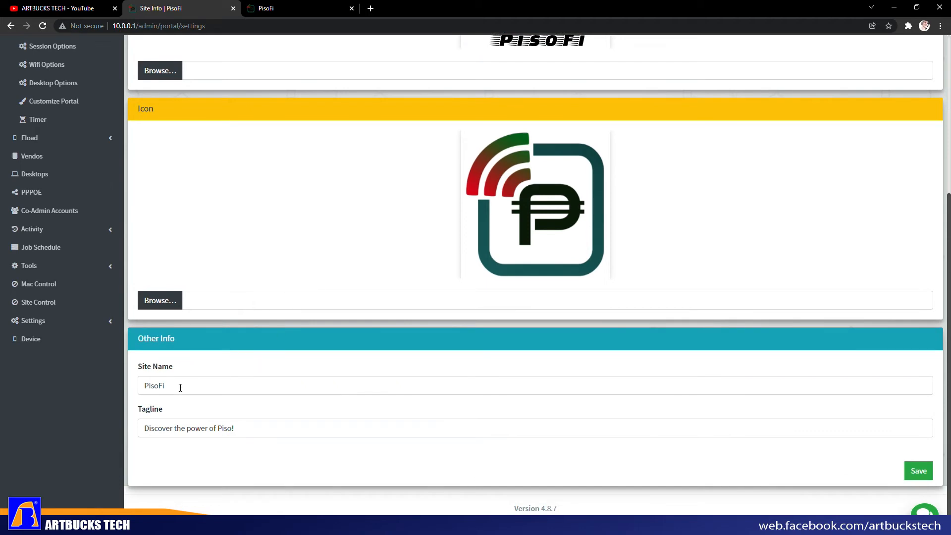
{"action": "left_click_drag", "start_coordinate": [180, 388], "coordinate": [140, 386]}
{"action": "left_click_drag", "start_coordinate": [234, 428], "coordinate": [136, 430]}
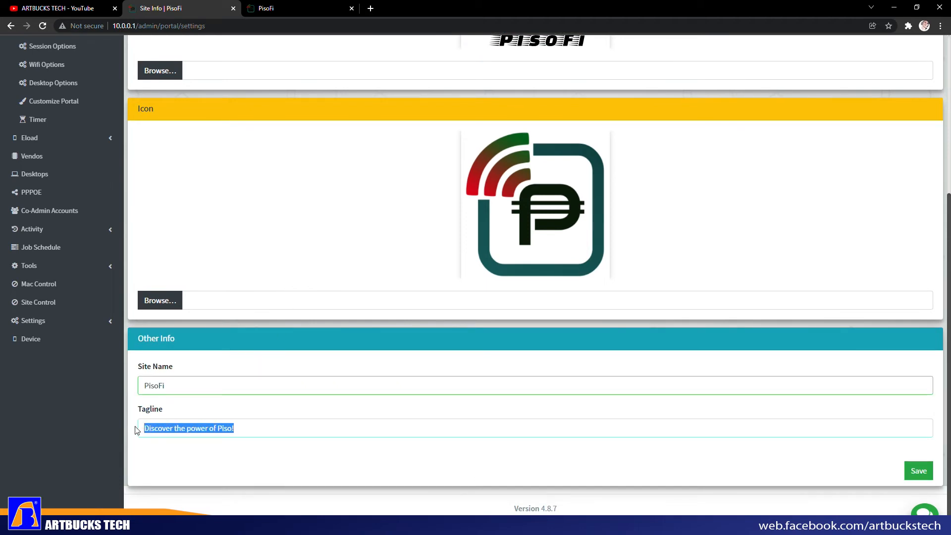
{"action": "key", "text": "ctrl+Tab"}
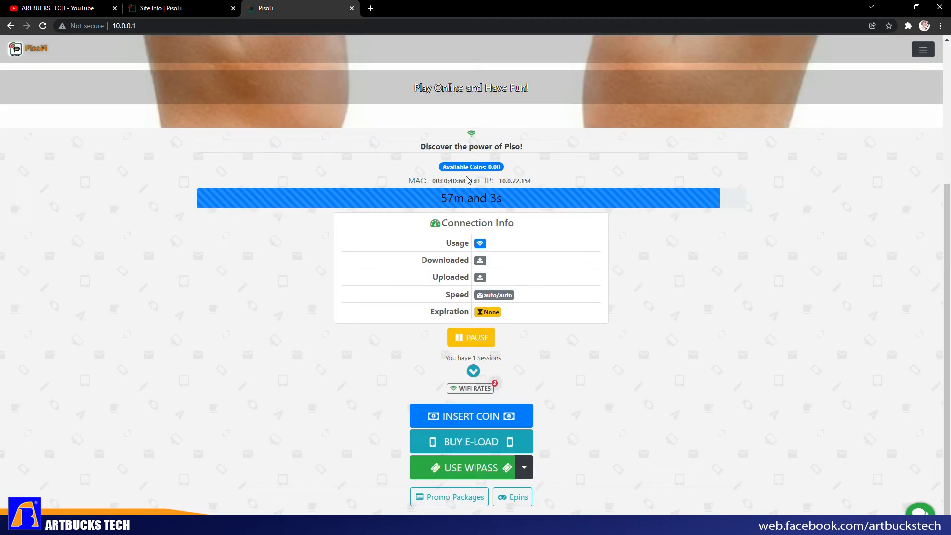
{"action": "triple_click", "coordinate": [424, 146]}
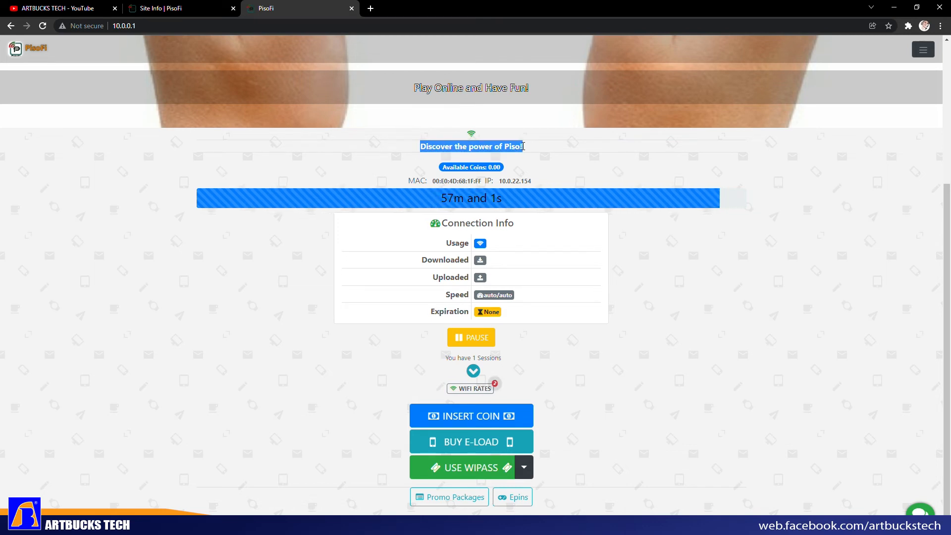
{"action": "key", "text": "ctrl+shift+Tab"}
{"action": "double_click", "coordinate": [150, 386]}
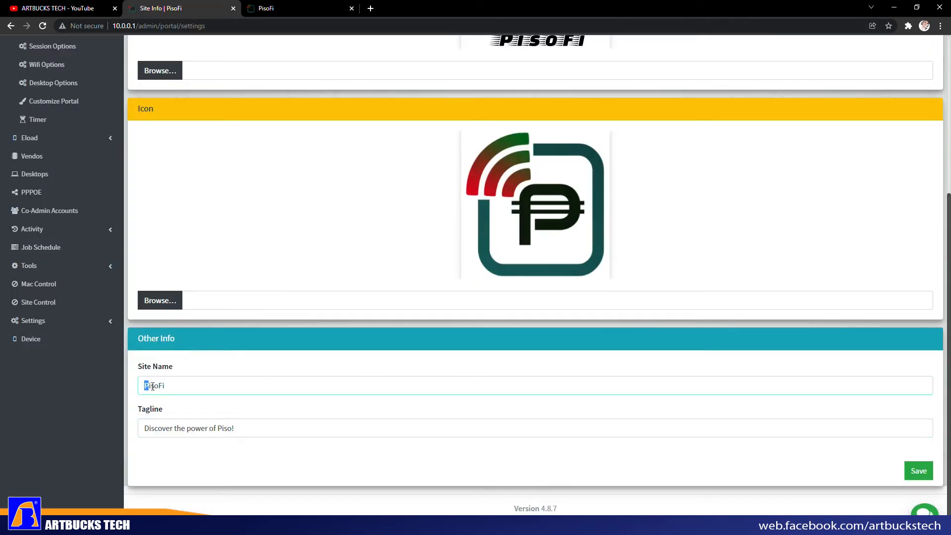
{"action": "left_click_drag", "start_coordinate": [142, 429], "coordinate": [319, 428]}
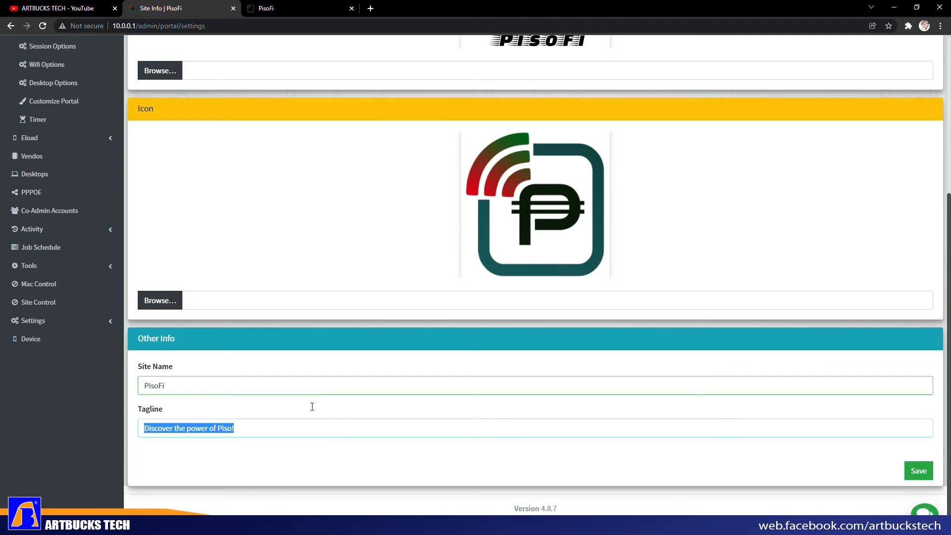
{"action": "scroll", "coordinate": [271, 124], "scroll_direction": "up", "scroll_amount": 5}
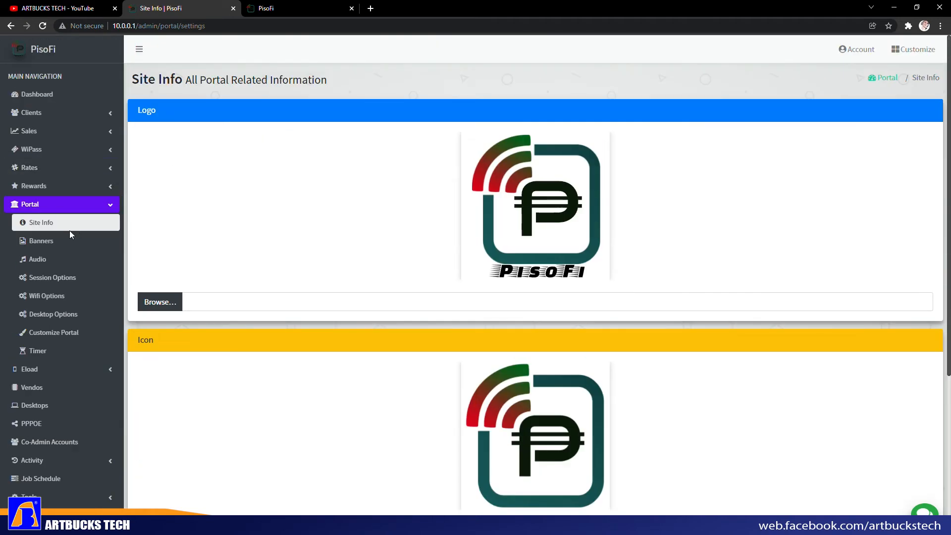
{"action": "left_click", "coordinate": [40, 241]}
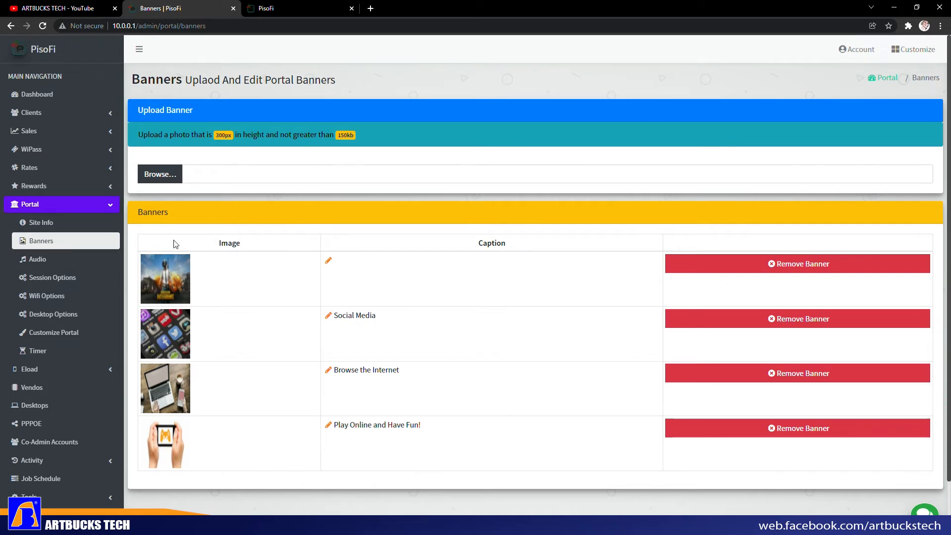
- Open the Portal Audio page with the insert-coin sounds
{"action": "left_click", "coordinate": [63, 262]}
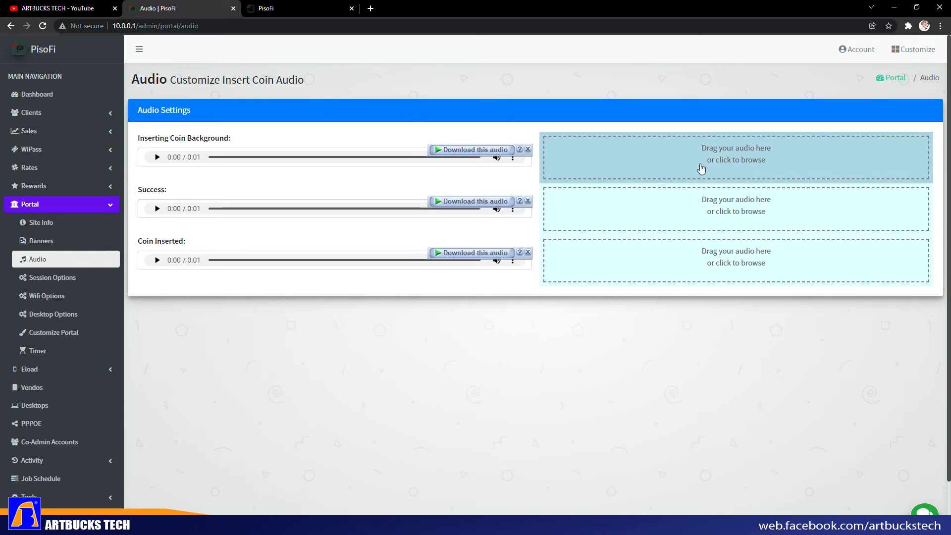
- Pick 'PisoWifi Vendo Insert Coin Sound Background (Christmas).mp3' from F:\SOFTWARES\PISOWIFI UTILITIES\Music as background sound
{"action": "left_click", "coordinate": [727, 161]}
{"action": "left_click_drag", "start_coordinate": [277, 14], "coordinate": [490, 116]}
{"action": "left_click", "coordinate": [257, 299]}
{"action": "left_click", "coordinate": [263, 311]}
{"action": "scroll", "coordinate": [379, 297], "scroll_direction": "down", "scroll_amount": 5}
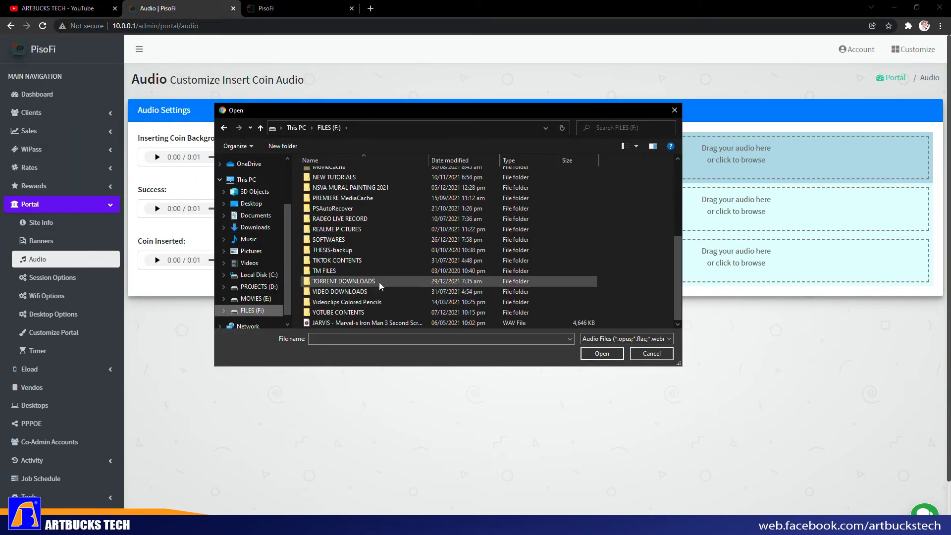
{"action": "double_click", "coordinate": [373, 237]}
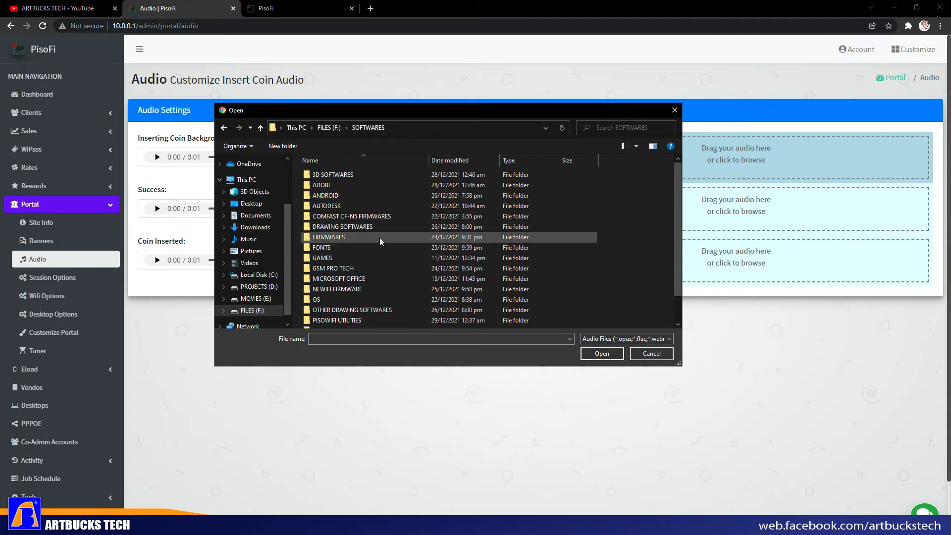
{"action": "double_click", "coordinate": [376, 292]}
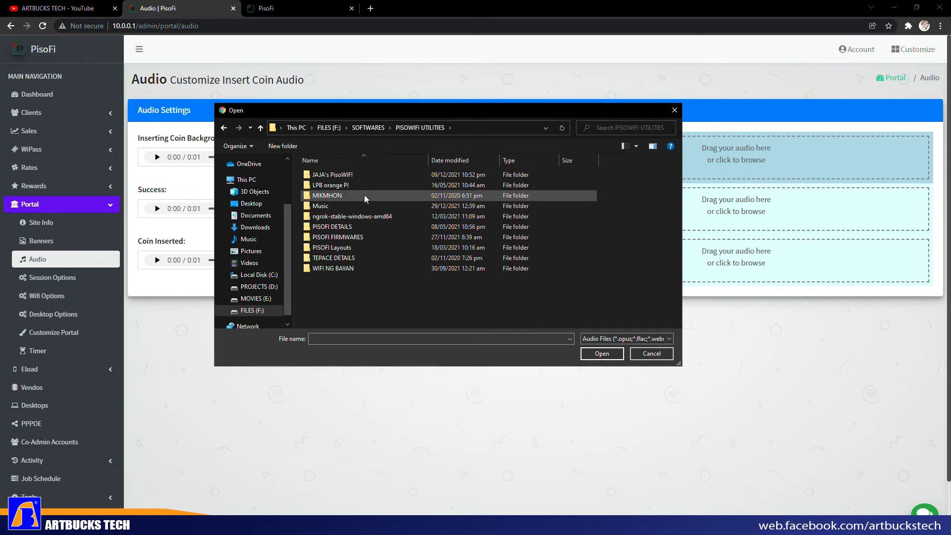
{"action": "double_click", "coordinate": [358, 207]}
{"action": "scroll", "coordinate": [356, 257], "scroll_direction": "down", "scroll_amount": 1}
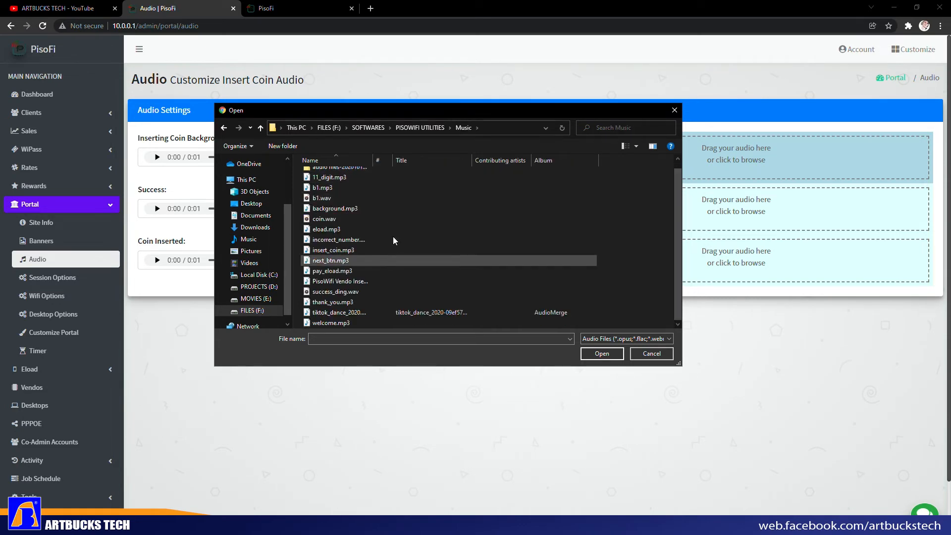
{"action": "double_click", "coordinate": [377, 158]}
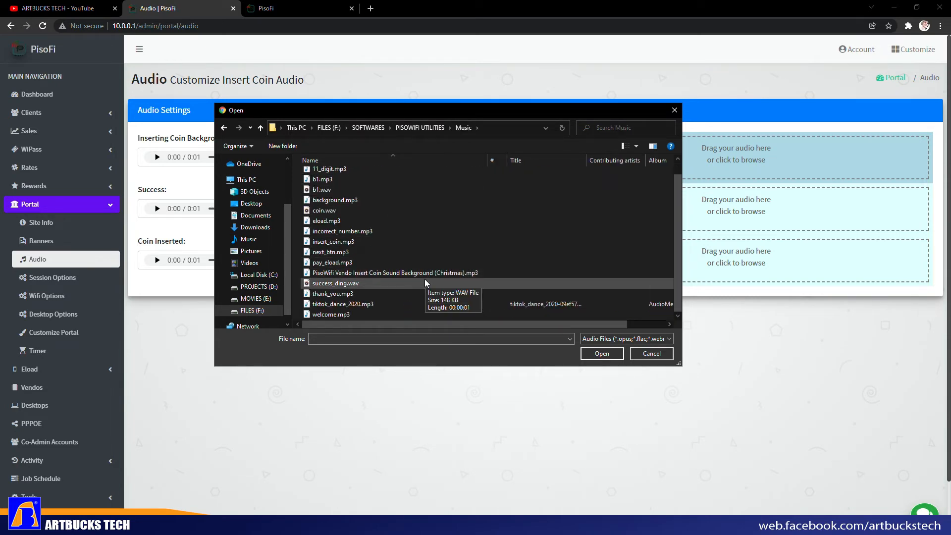
{"action": "left_click", "coordinate": [426, 274]}
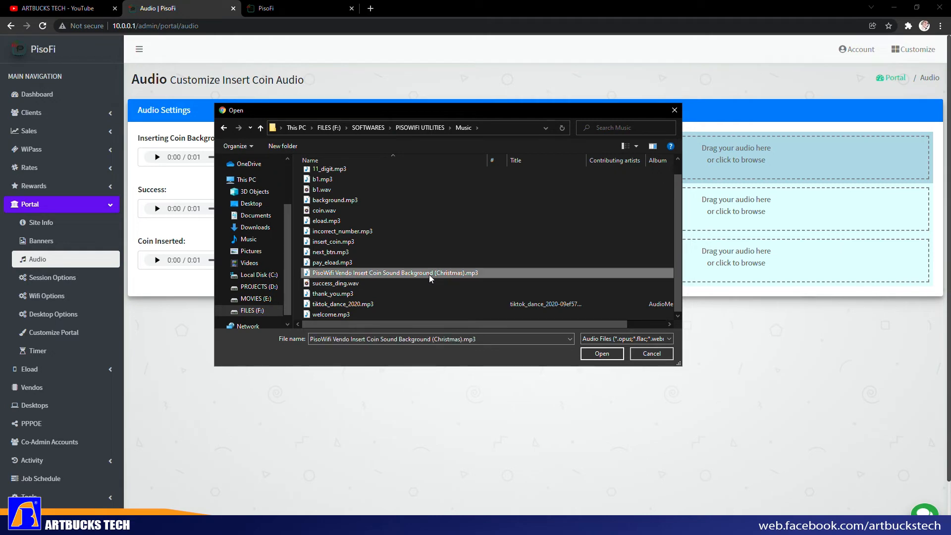
{"action": "left_click", "coordinate": [594, 355]}
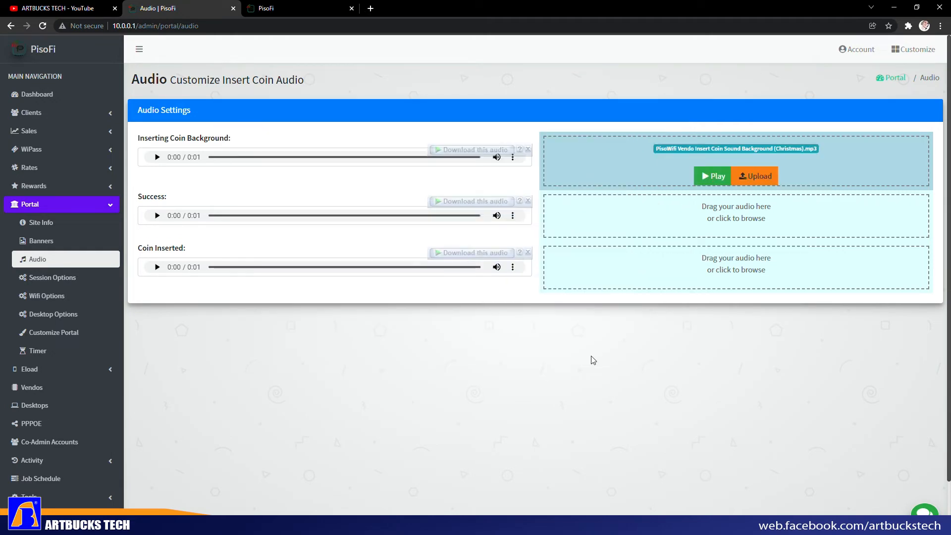
- Preview the Christmas track and upload it as the new Inserting Coin Background sound
{"action": "left_click", "coordinate": [706, 181]}
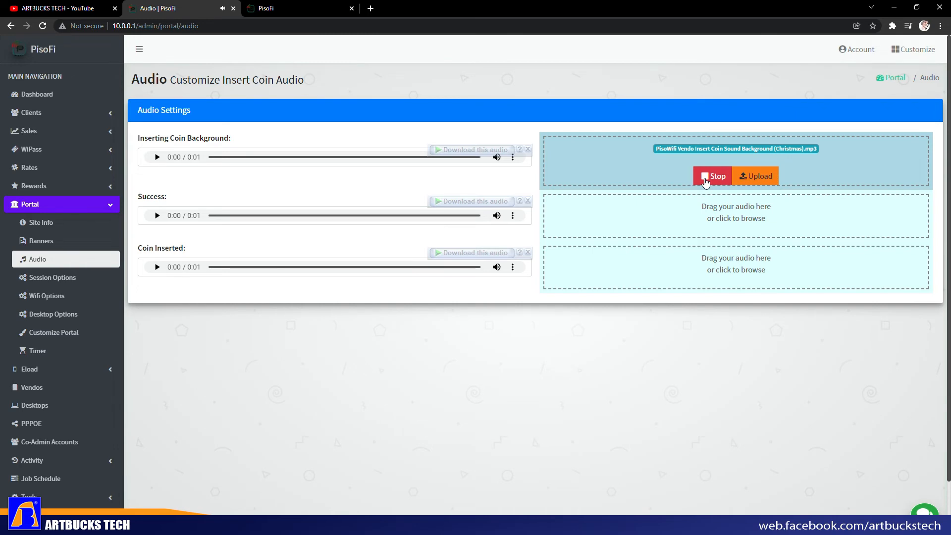
{"action": "left_click", "coordinate": [705, 181]}
{"action": "left_click", "coordinate": [157, 157]}
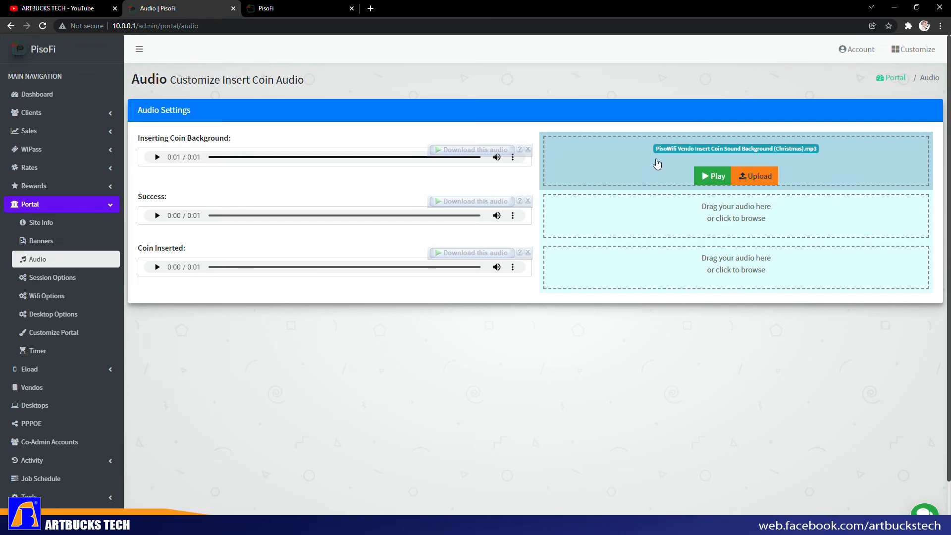
{"action": "left_click", "coordinate": [748, 177]}
{"action": "left_click", "coordinate": [535, 151]}
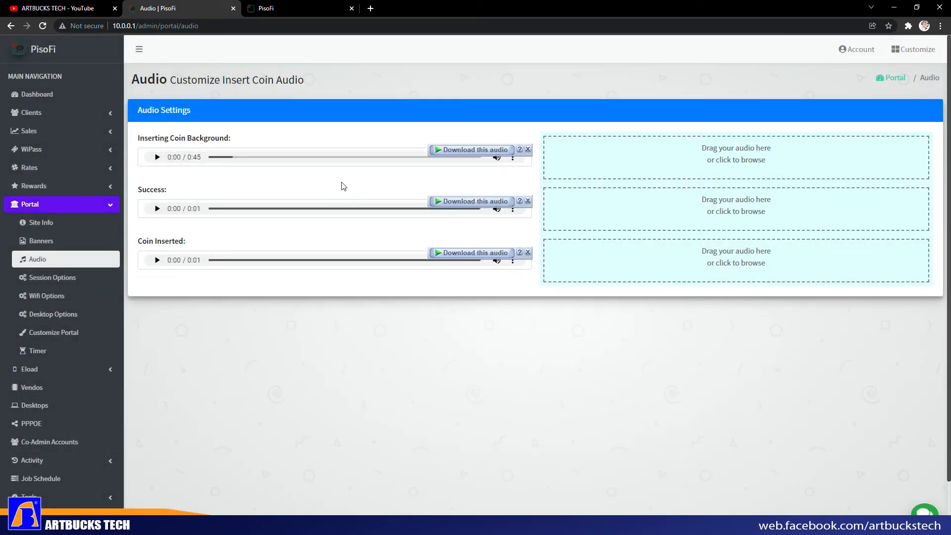
- Play the new background, Success and Coin Inserted sounds, then go to Session Options
{"action": "left_click", "coordinate": [158, 158]}
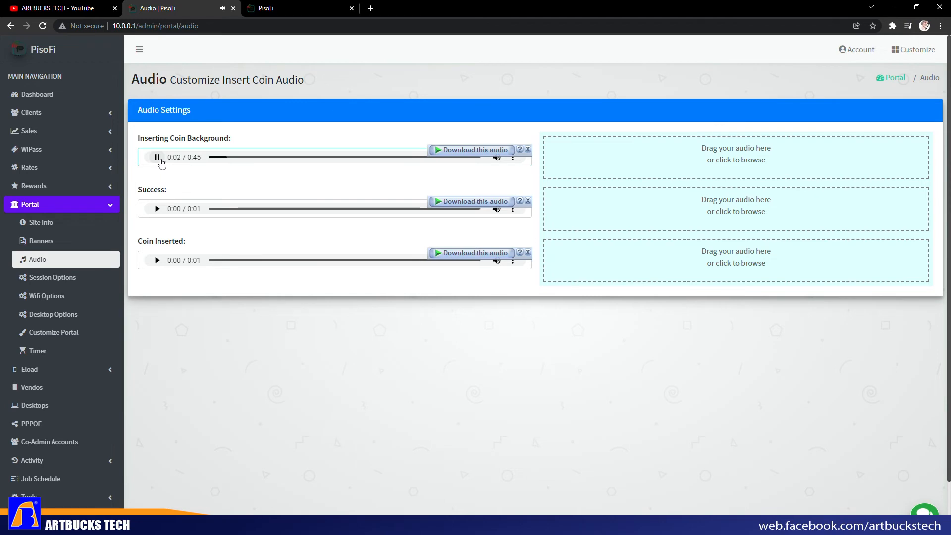
{"action": "left_click", "coordinate": [160, 160]}
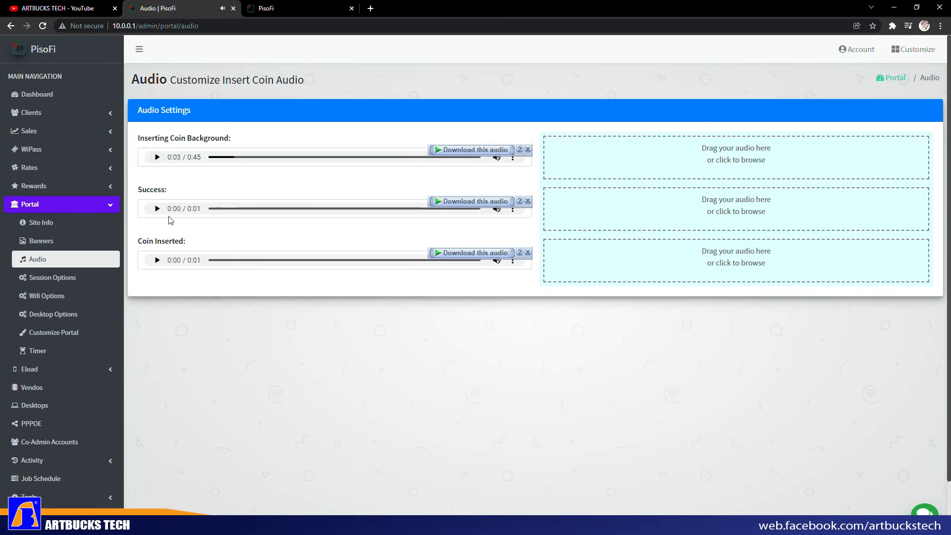
{"action": "left_click", "coordinate": [156, 208]}
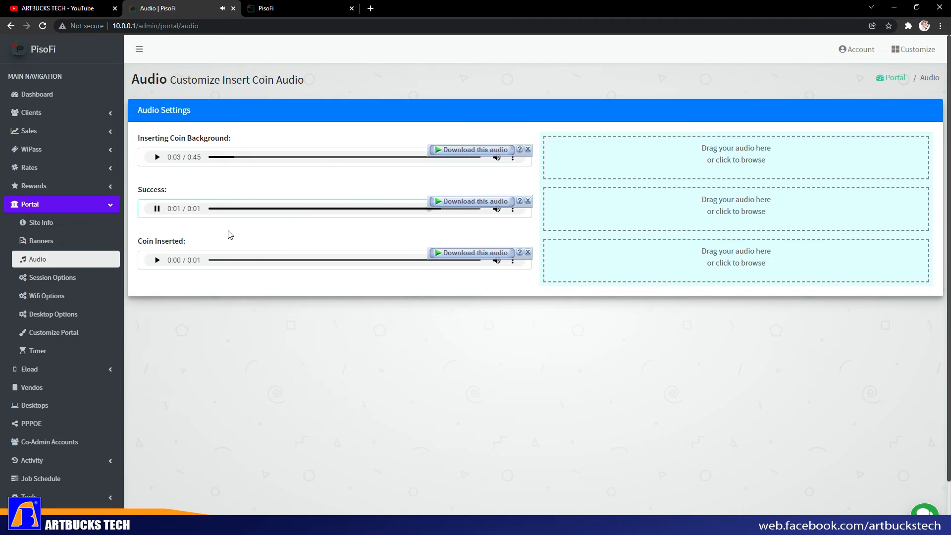
{"action": "left_click", "coordinate": [158, 261]}
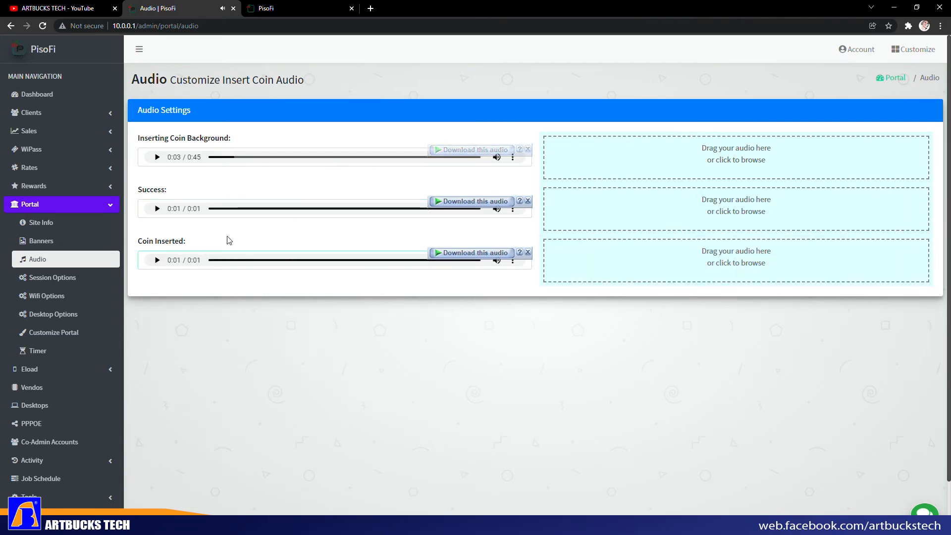
{"action": "left_click", "coordinate": [48, 277]}
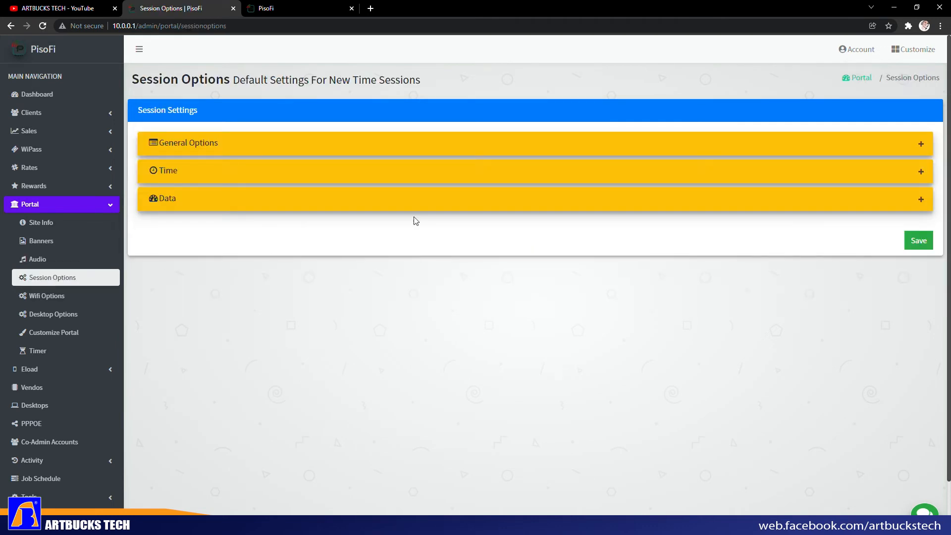
- Expand and collapse the Data and Time session defaults, then expand General Options
{"action": "left_click", "coordinate": [918, 200]}
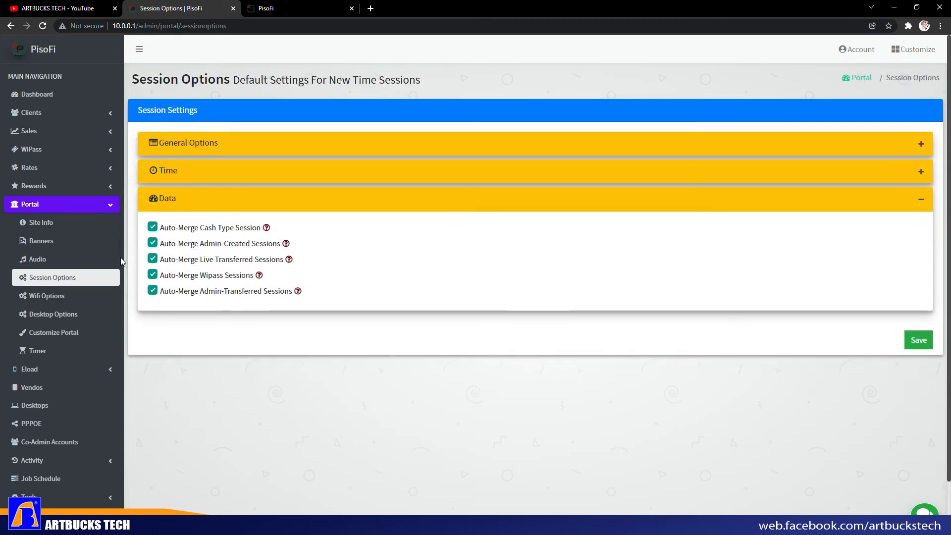
{"action": "left_click", "coordinate": [924, 202]}
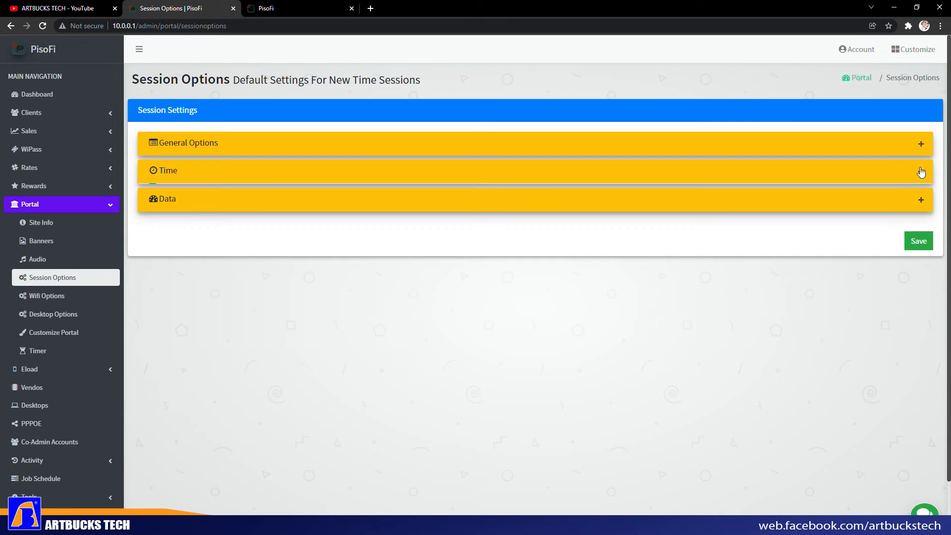
{"action": "left_click", "coordinate": [920, 172]}
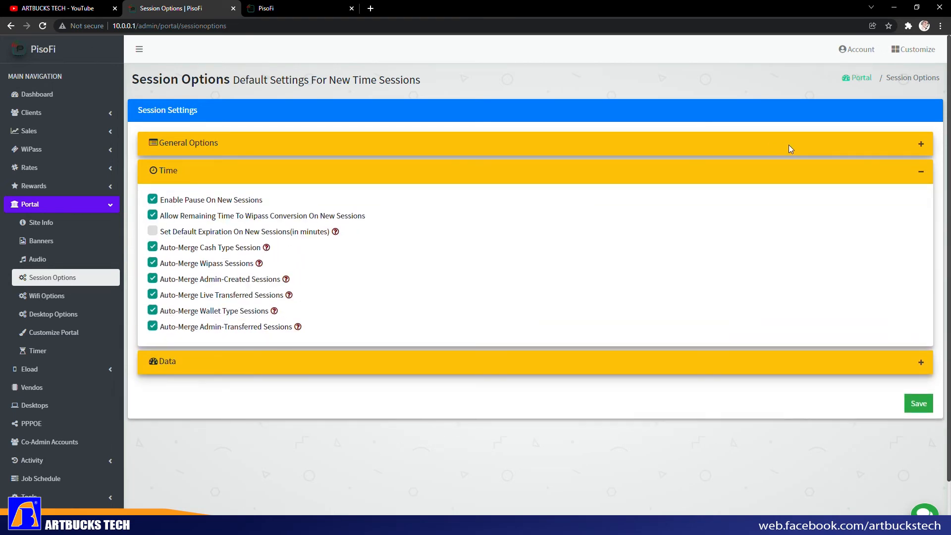
{"action": "left_click", "coordinate": [922, 176]}
{"action": "left_click", "coordinate": [920, 144]}
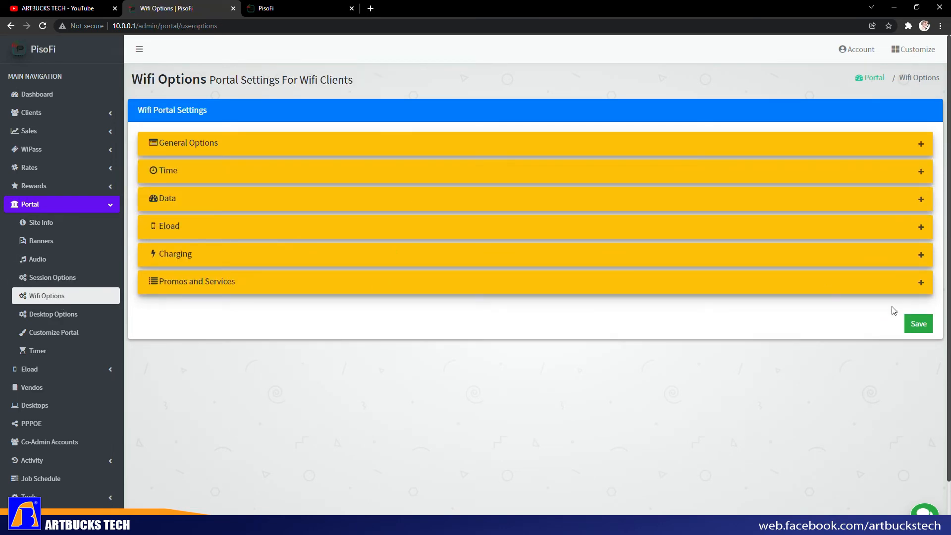
- Turn off Promos and Services in Wifi Options and check the client portal
{"action": "left_click", "coordinate": [921, 285]}
{"action": "left_click", "coordinate": [153, 311]}
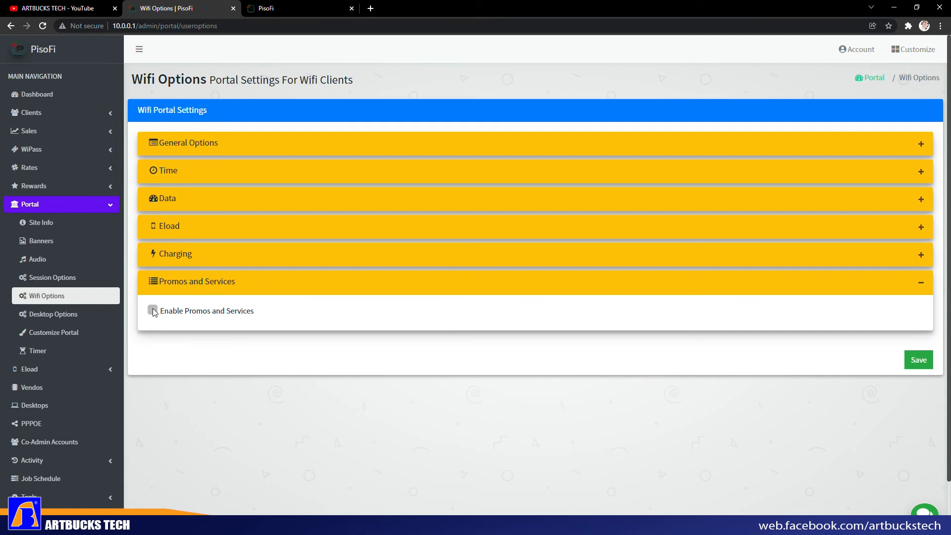
{"action": "left_click", "coordinate": [294, 8]}
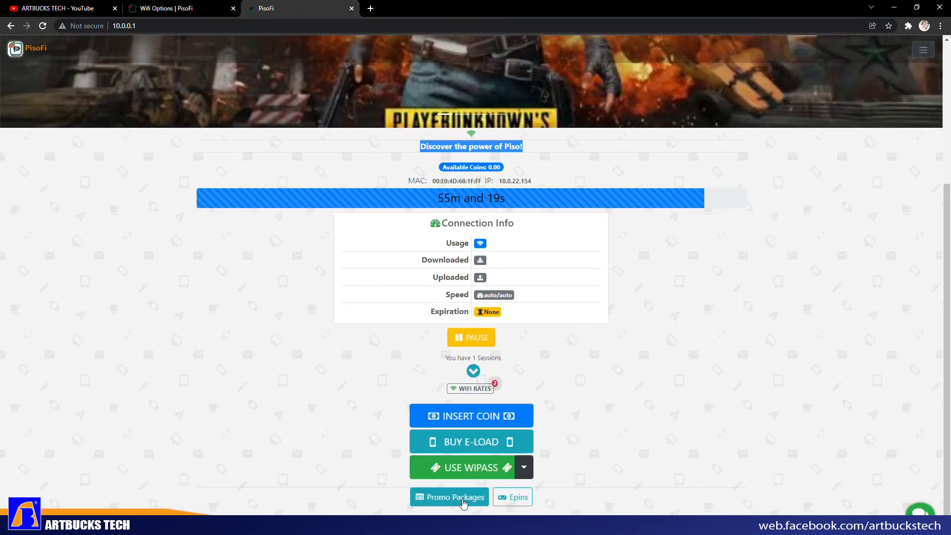
{"action": "left_click", "coordinate": [180, 9]}
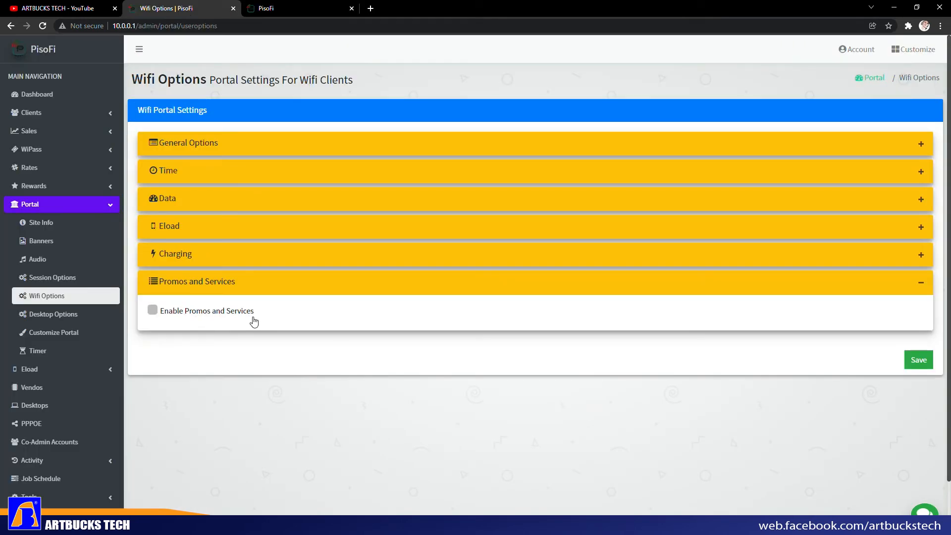
- Turn off Eload for Wifi clients after glancing at the Charging section
{"action": "left_click", "coordinate": [920, 256]}
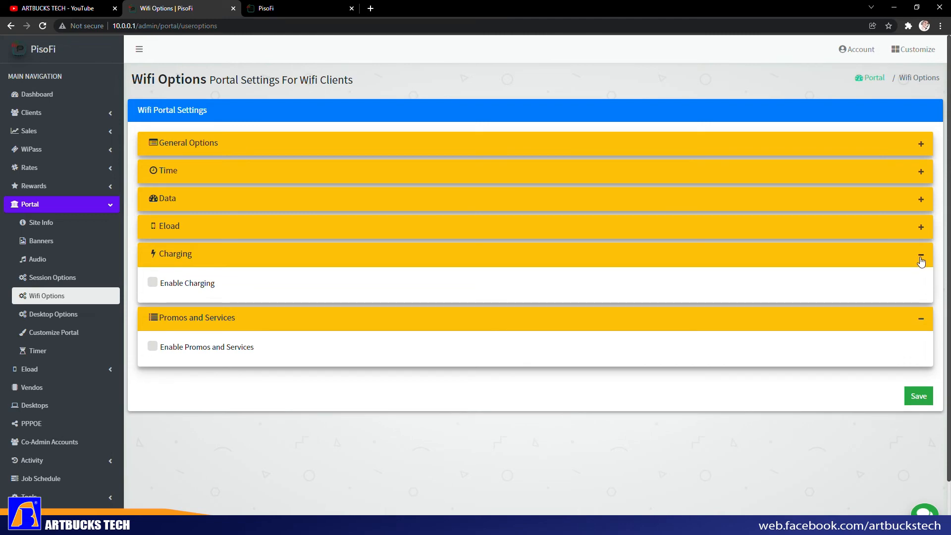
{"action": "left_click", "coordinate": [919, 255]}
{"action": "left_click", "coordinate": [920, 227]}
{"action": "left_click", "coordinate": [297, 9]}
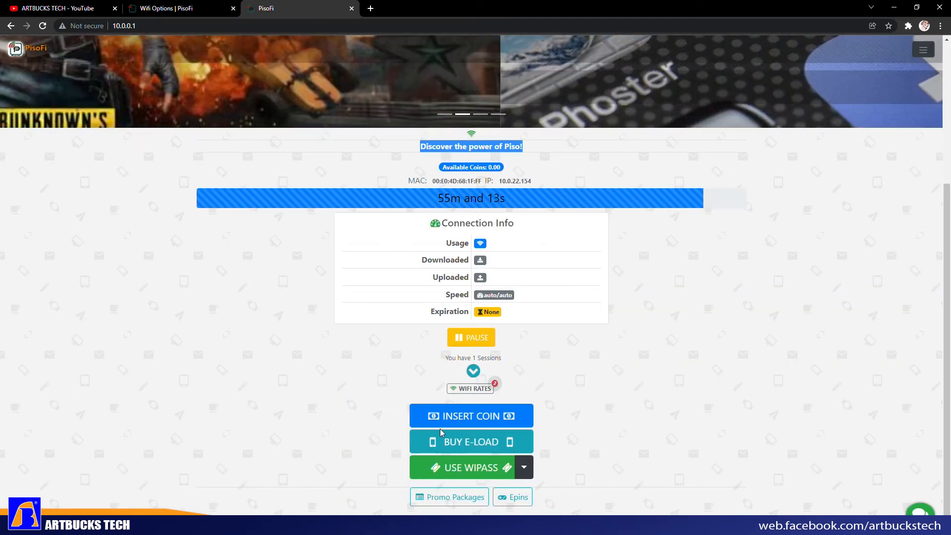
{"action": "left_click", "coordinate": [187, 10]}
{"action": "left_click", "coordinate": [154, 254]}
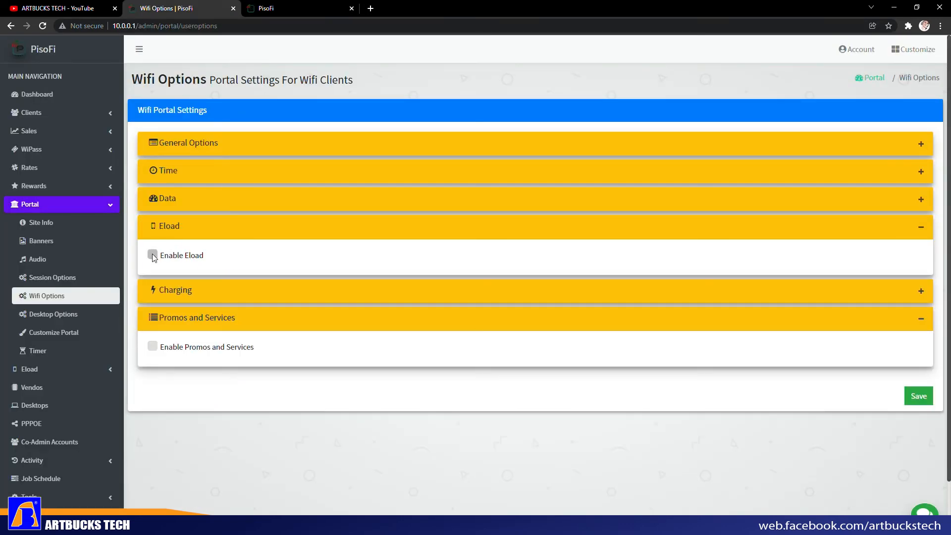
- Expand the Data settings panel, then bring up the Time session options
{"action": "left_click", "coordinate": [923, 232]}
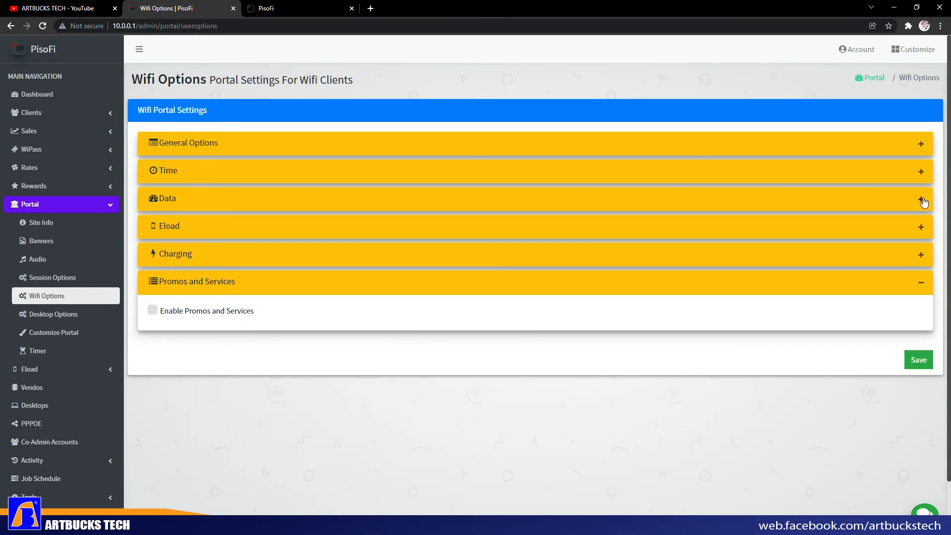
{"action": "left_click", "coordinate": [921, 200]}
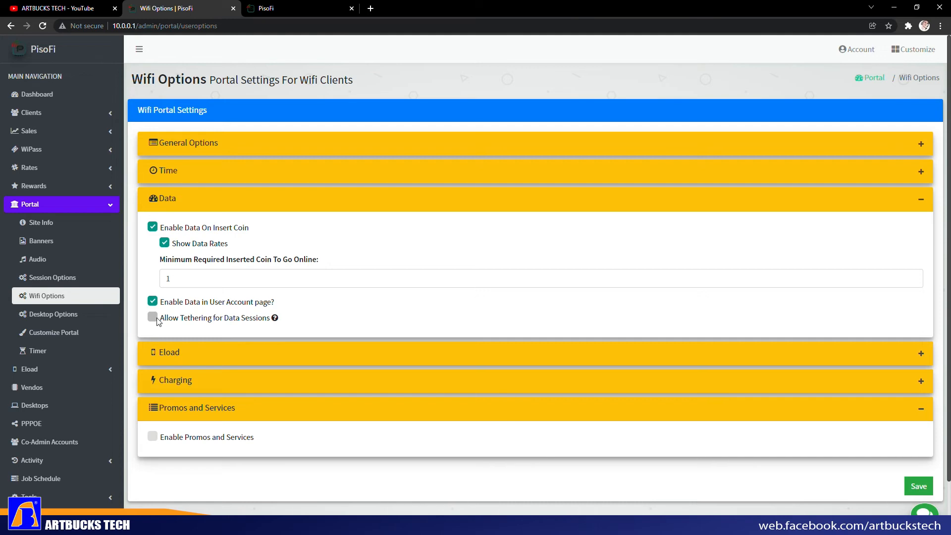
{"action": "left_click", "coordinate": [921, 203]}
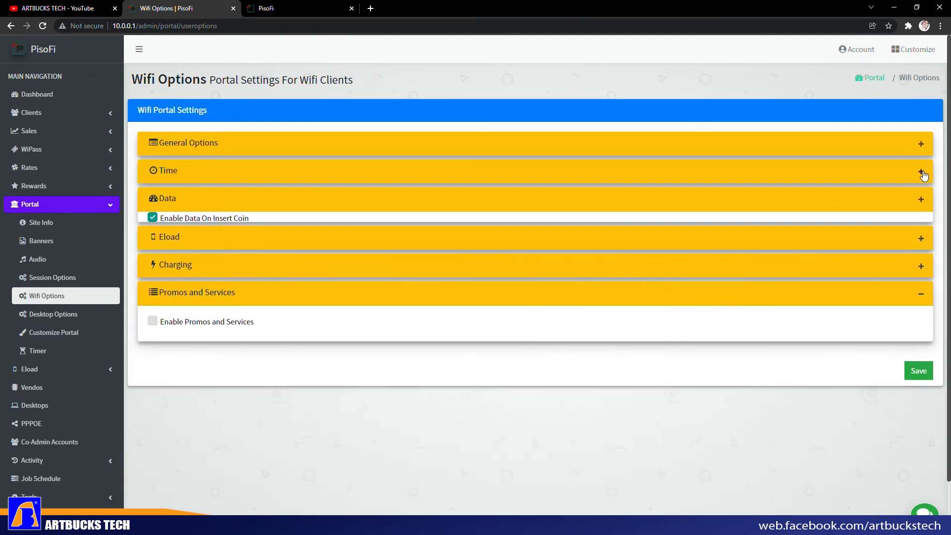
{"action": "left_click", "coordinate": [920, 172]}
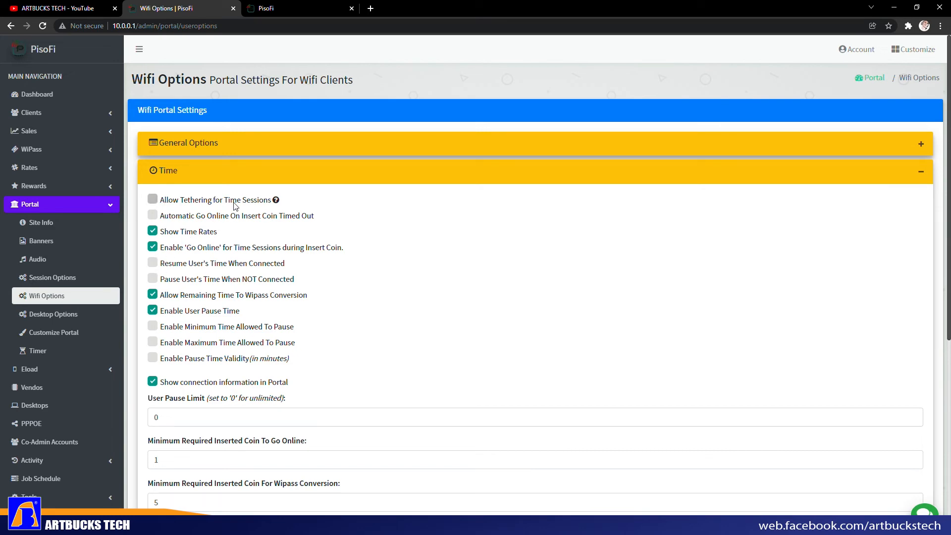
- Expand the General Options section of Wifi Options
{"action": "scroll", "coordinate": [248, 290], "scroll_direction": "down", "scroll_amount": 4}
{"action": "scroll", "coordinate": [260, 302], "scroll_direction": "up", "scroll_amount": 4}
{"action": "scroll", "coordinate": [435, 287], "scroll_direction": "down", "scroll_amount": 4}
{"action": "scroll", "coordinate": [441, 292], "scroll_direction": "up", "scroll_amount": 3}
{"action": "left_click", "coordinate": [922, 173]}
{"action": "left_click", "coordinate": [918, 147]}
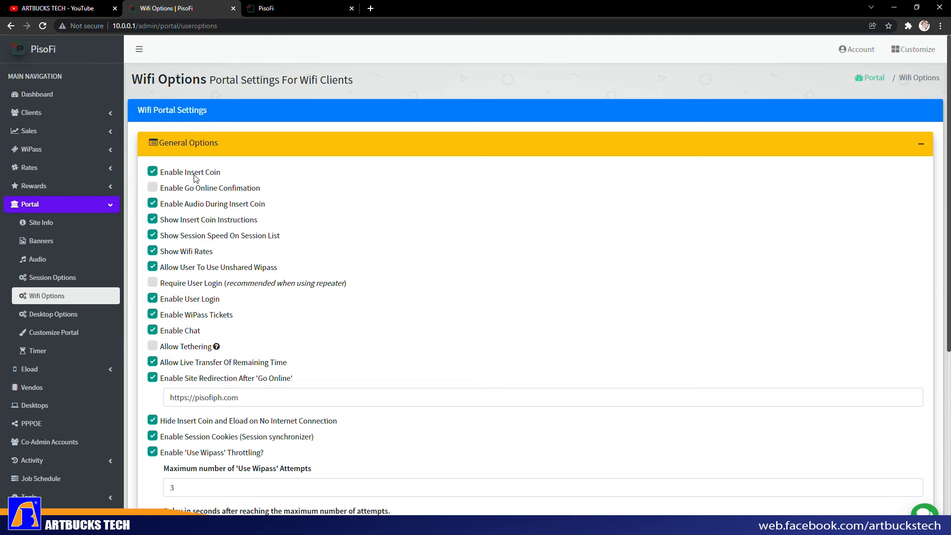
{"action": "scroll", "coordinate": [197, 342], "scroll_direction": "down", "scroll_amount": 1}
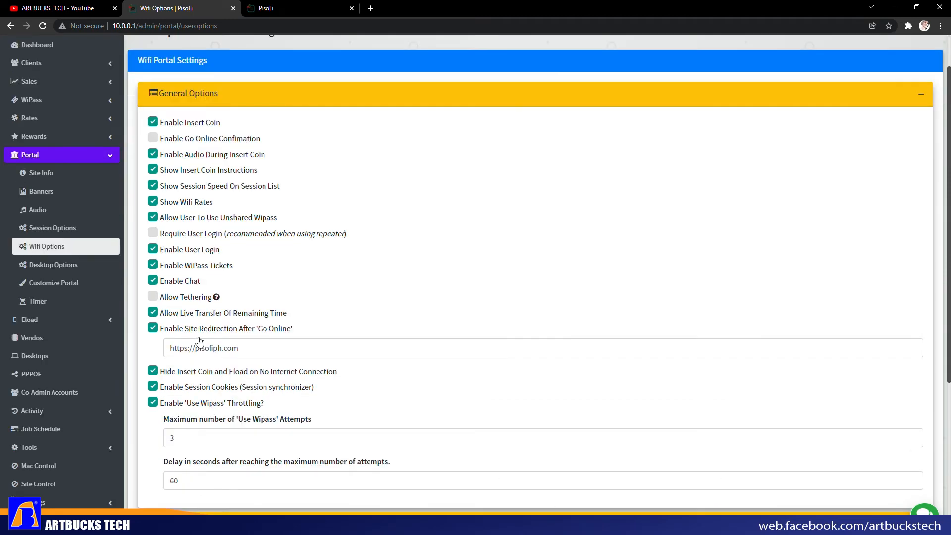
{"action": "left_click_drag", "start_coordinate": [197, 347], "coordinate": [162, 350]}
{"action": "left_click_drag", "start_coordinate": [263, 353], "coordinate": [162, 350]}
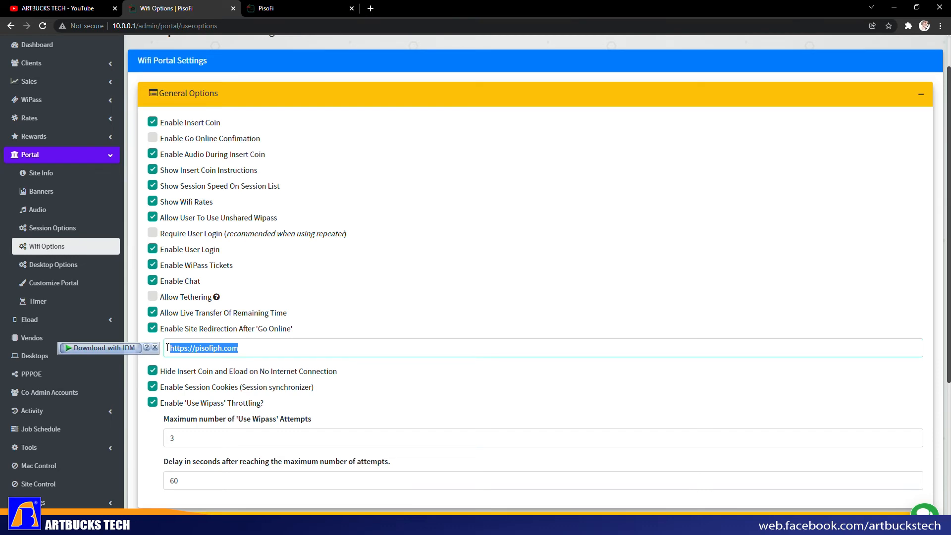
{"action": "left_click", "coordinate": [305, 351]}
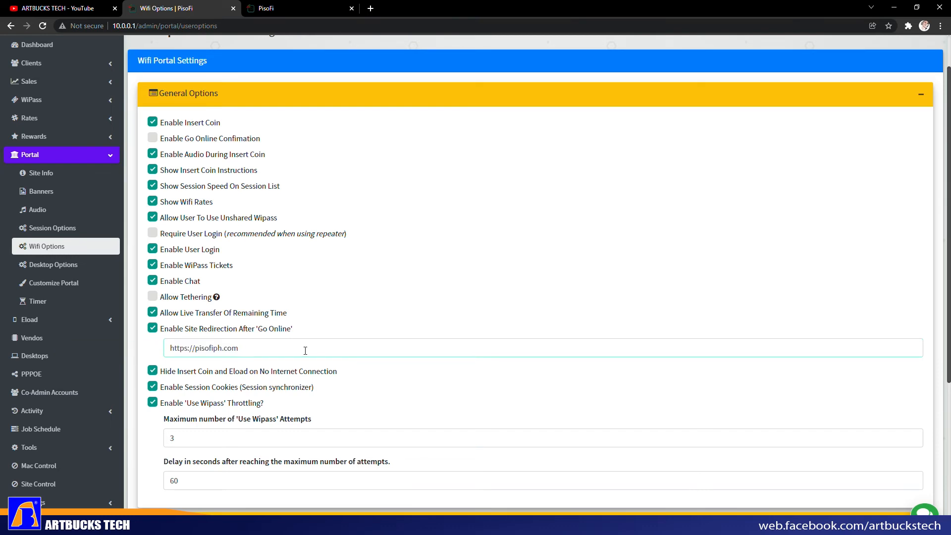
{"action": "left_click_drag", "start_coordinate": [225, 355], "coordinate": [166, 352]}
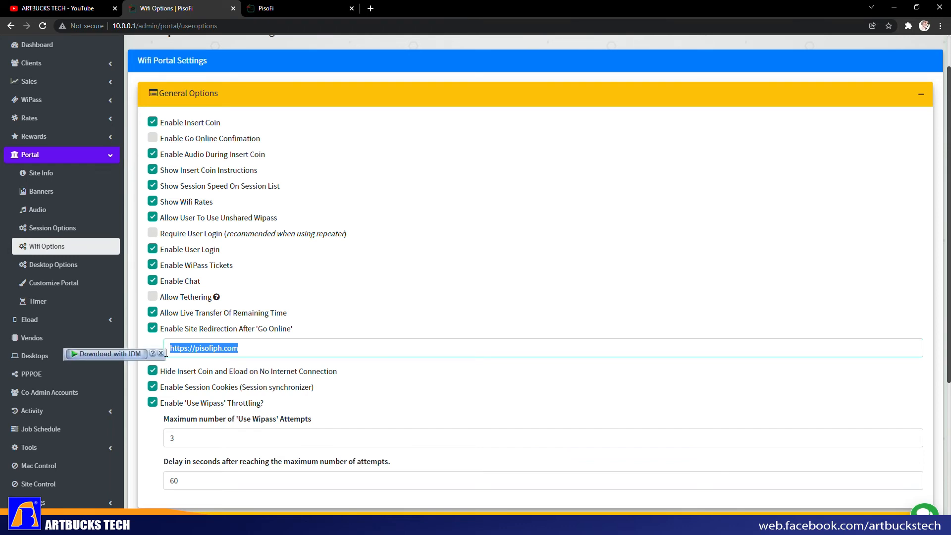
{"action": "left_click", "coordinate": [320, 345]}
{"action": "left_click_drag", "start_coordinate": [279, 349], "coordinate": [169, 348]}
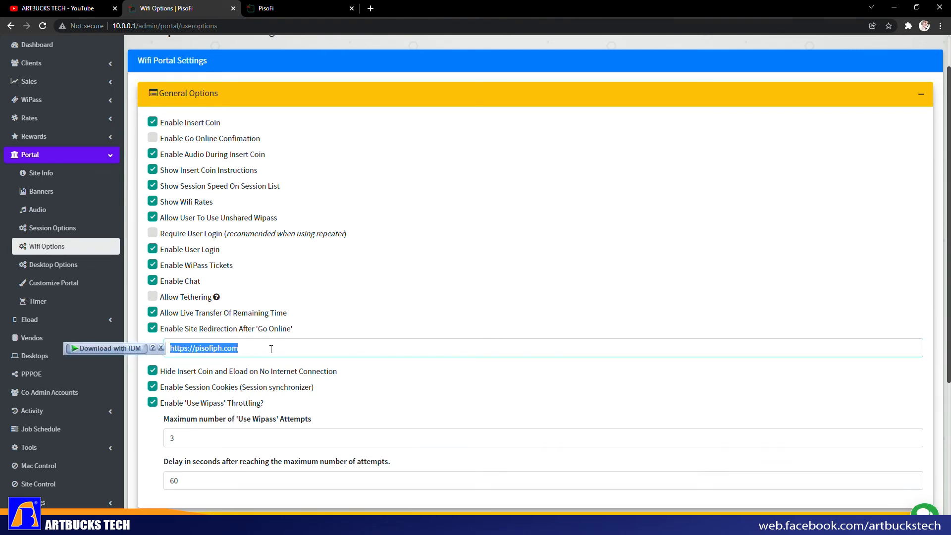
{"action": "left_click", "coordinate": [271, 349]}
{"action": "left_click_drag", "start_coordinate": [279, 348], "coordinate": [169, 348]}
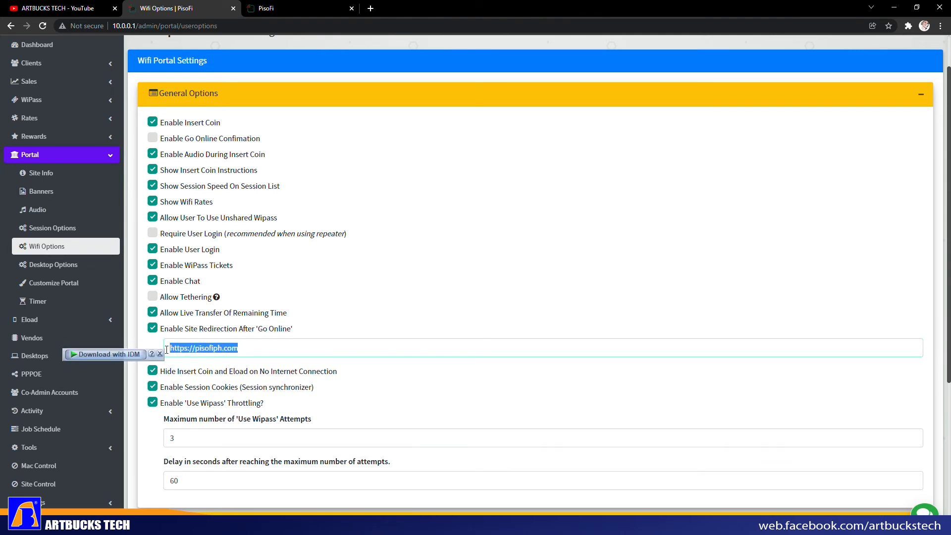
- Glance at the YouTube channel tab, then return and re-check the redirection URL
{"action": "left_click", "coordinate": [57, 7]}
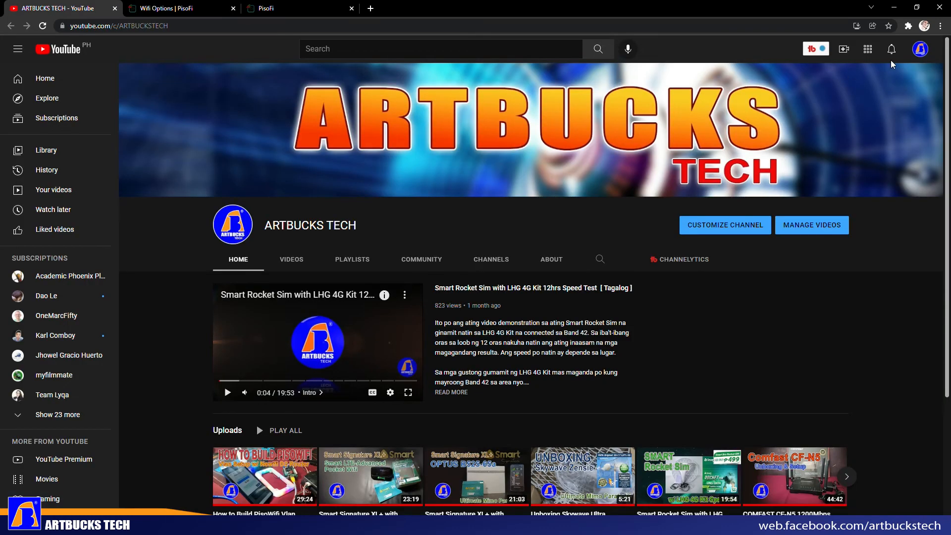
{"action": "left_click", "coordinate": [921, 49]}
{"action": "left_click", "coordinate": [266, 8]}
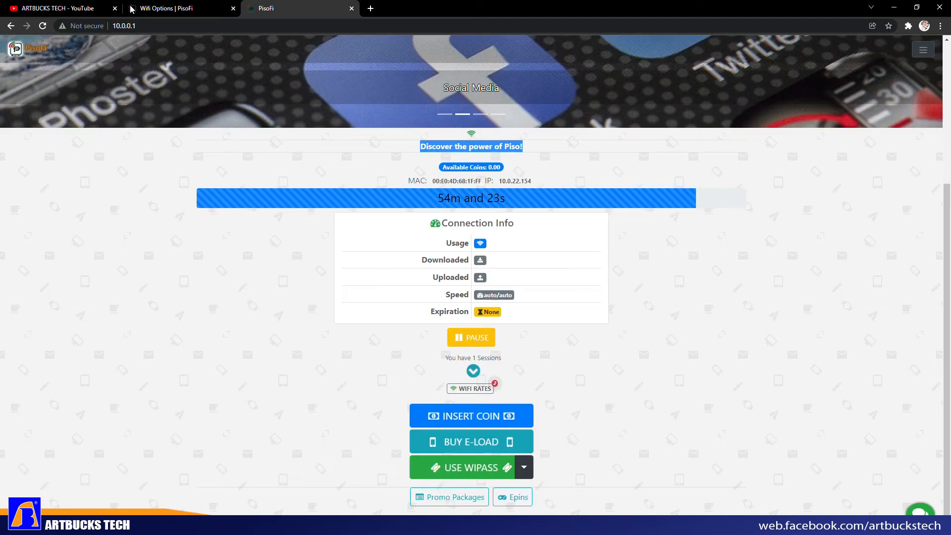
{"action": "left_click", "coordinate": [181, 9]}
{"action": "left_click_drag", "start_coordinate": [257, 355], "coordinate": [163, 352]}
{"action": "left_click", "coordinate": [263, 353]}
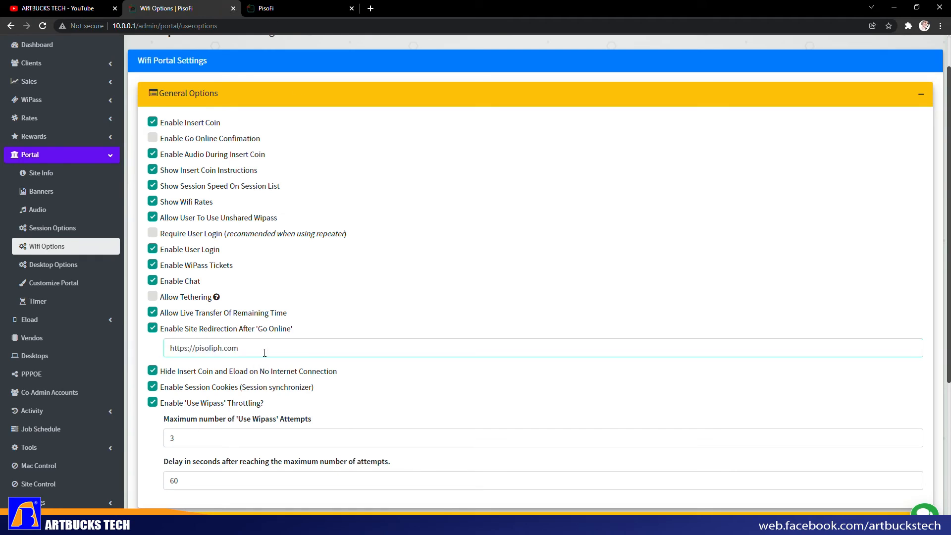
- Save the Wifi portal settings, then reload the client portal page
{"action": "scroll", "coordinate": [491, 340], "scroll_direction": "down", "scroll_amount": 5}
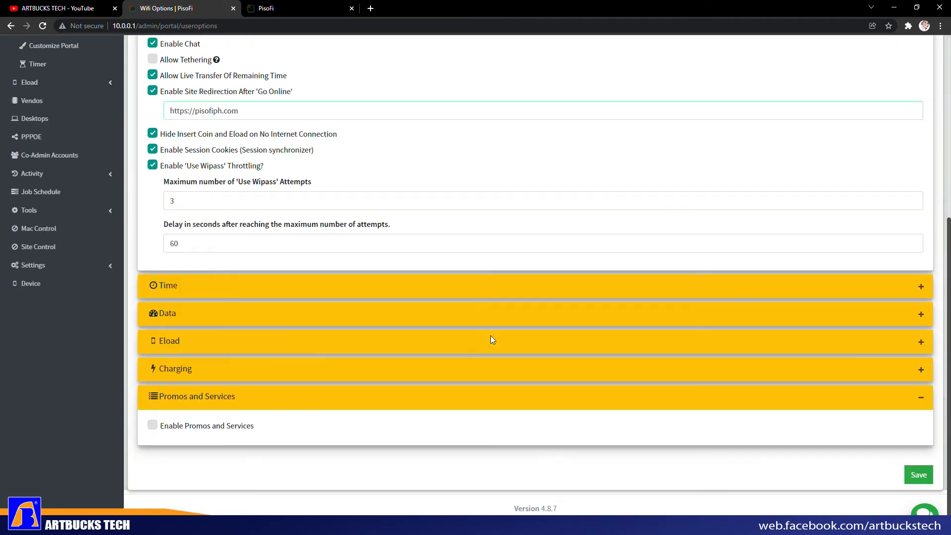
{"action": "left_click", "coordinate": [922, 474]}
{"action": "left_click", "coordinate": [526, 153]}
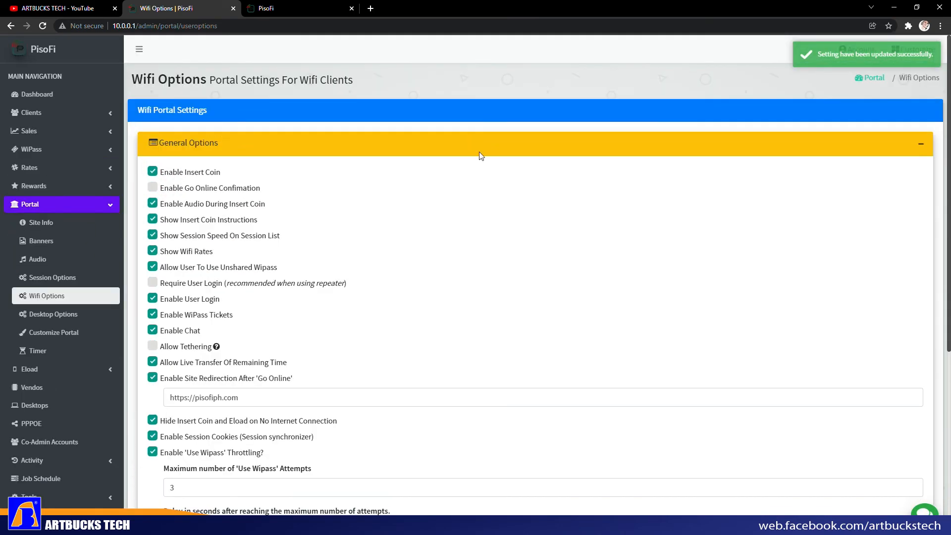
{"action": "scroll", "coordinate": [592, 212], "scroll_direction": "down", "scroll_amount": 5}
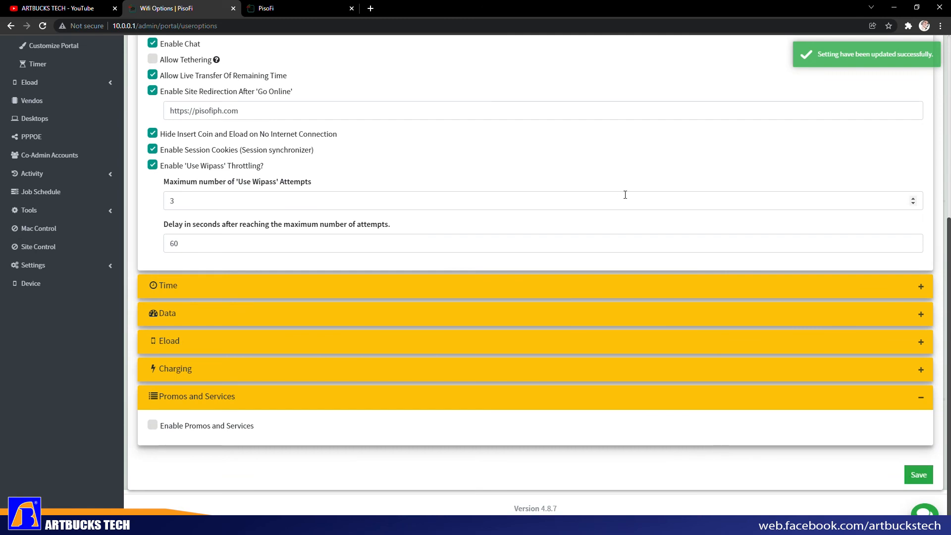
{"action": "scroll", "coordinate": [625, 195], "scroll_direction": "up", "scroll_amount": 6}
{"action": "left_click", "coordinate": [303, 14]}
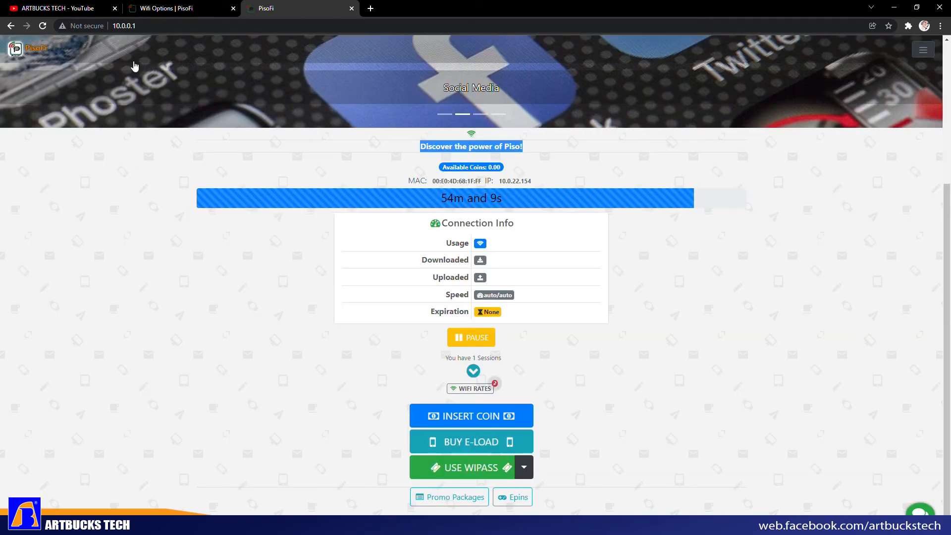
{"action": "left_click", "coordinate": [42, 25]}
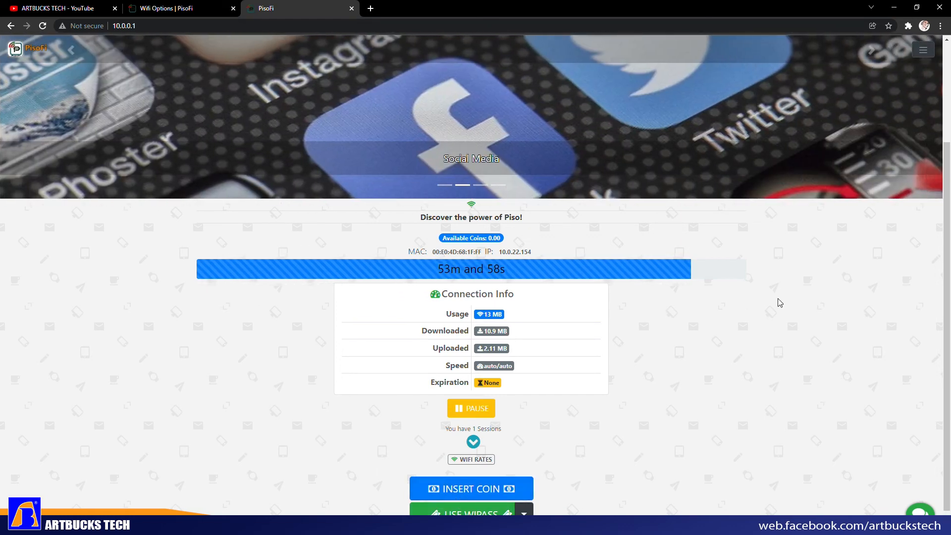
- Open the client's Insert Coin window, then cancel it and confirm
{"action": "left_click", "coordinate": [470, 493]}
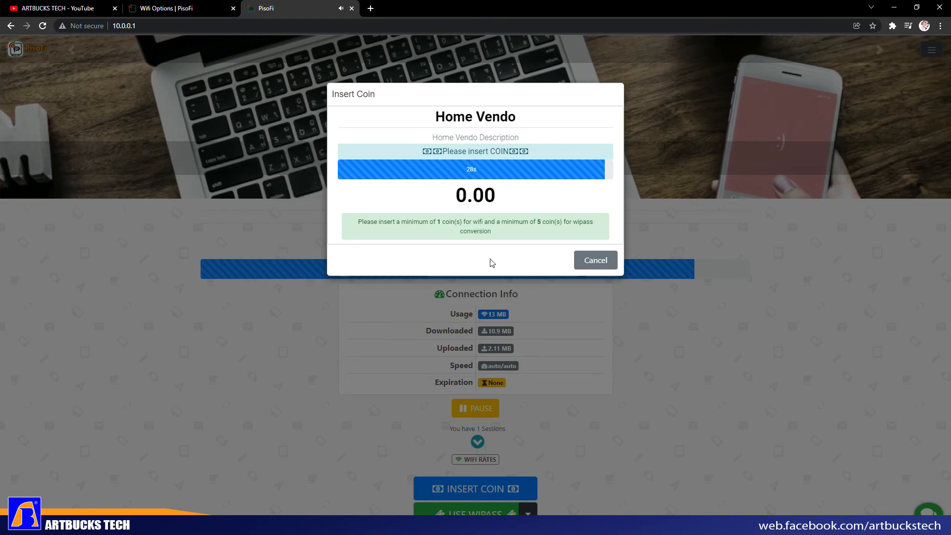
{"action": "left_click", "coordinate": [602, 261]}
{"action": "left_click", "coordinate": [515, 82]}
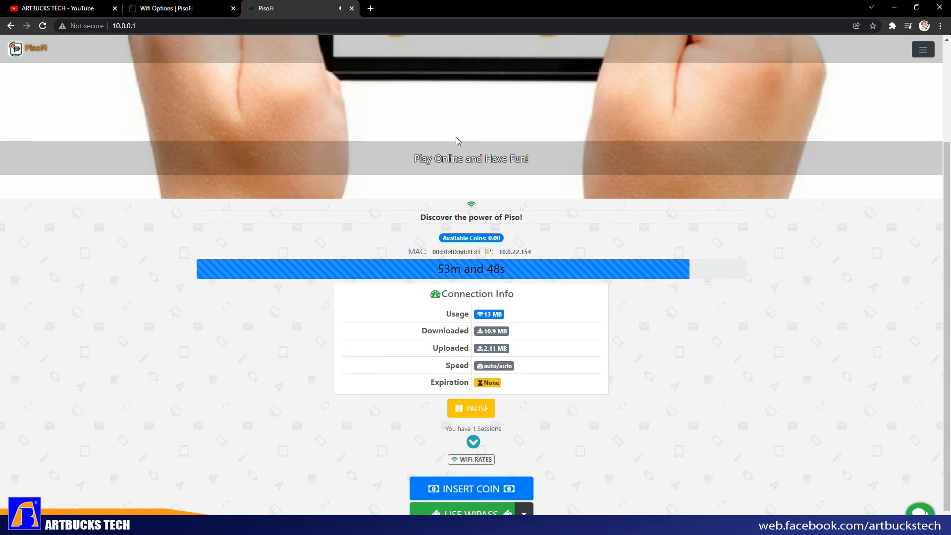
- Reopen Insert Coin to check the Home Vendo name and prompt, cancel, then view Sub Vendos
{"action": "left_click", "coordinate": [461, 488]}
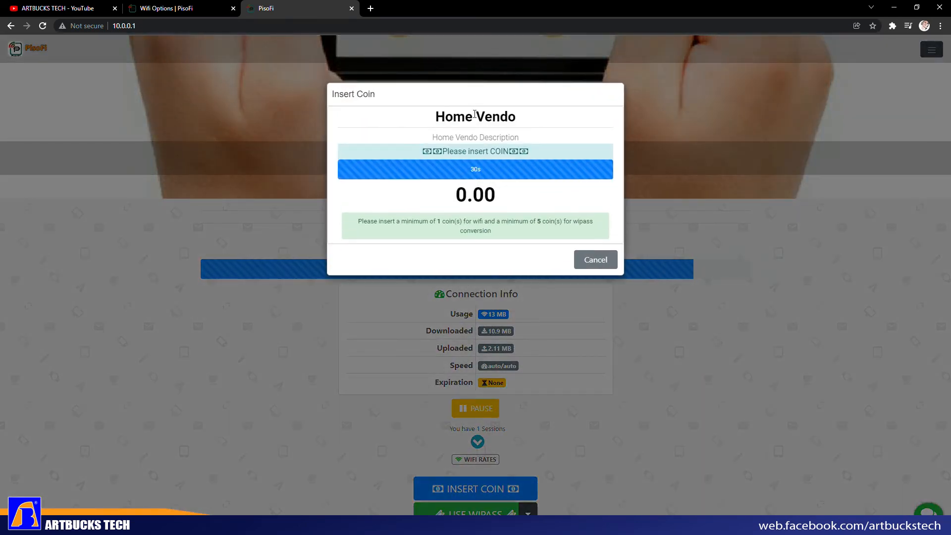
{"action": "left_click_drag", "start_coordinate": [435, 117], "coordinate": [515, 118]}
{"action": "left_click_drag", "start_coordinate": [434, 136], "coordinate": [509, 152]}
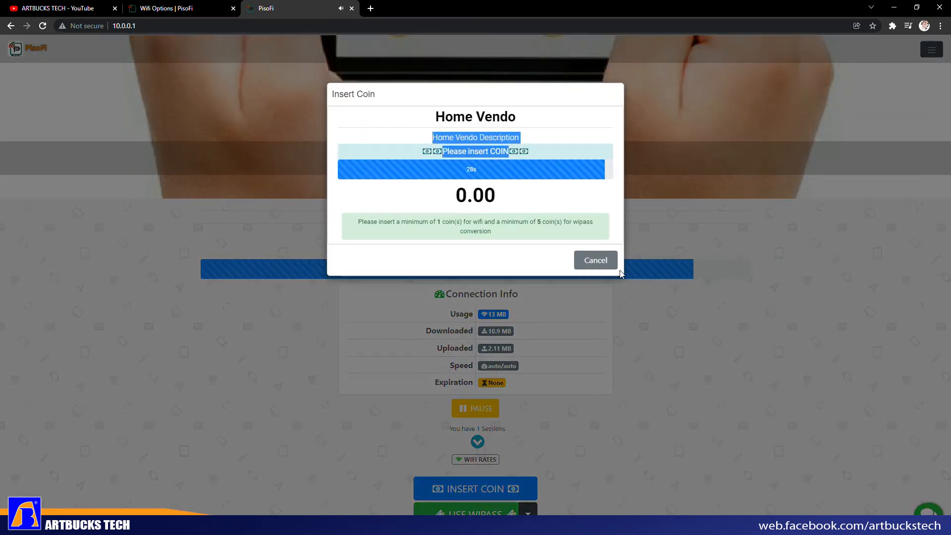
{"action": "left_click", "coordinate": [595, 260]}
{"action": "left_click", "coordinate": [523, 81]}
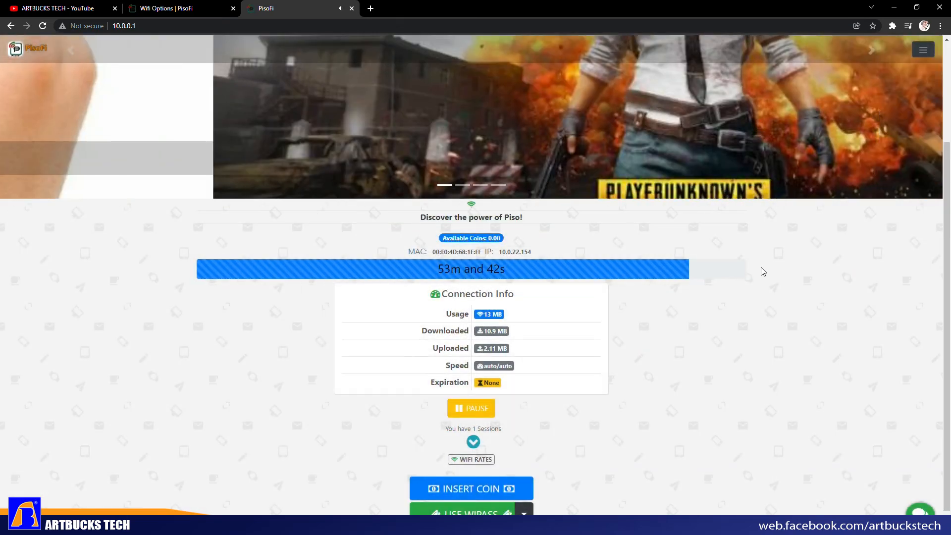
{"action": "left_click", "coordinate": [168, 9]}
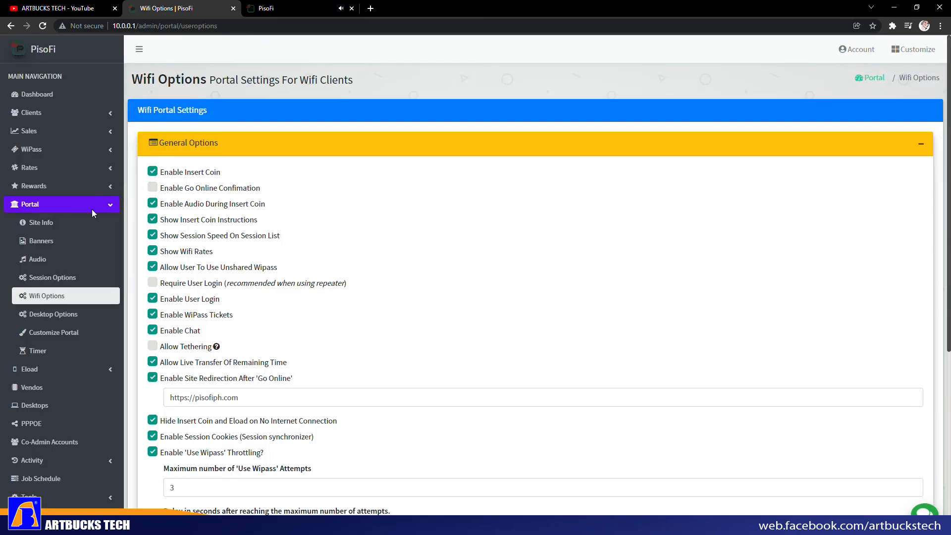
{"action": "left_click", "coordinate": [43, 388]}
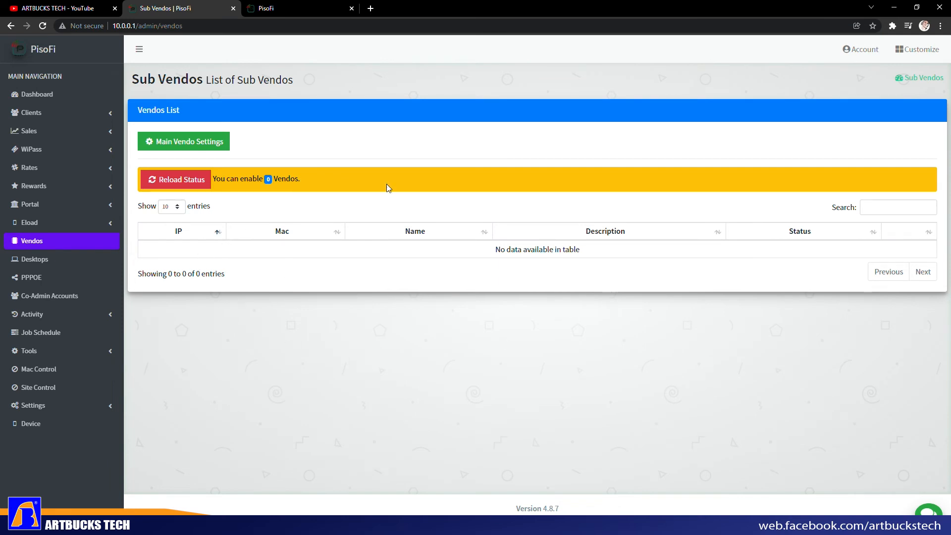
- Open Main Vendo Settings and rename the vendo to ARTBUCKS TECH
{"action": "left_click", "coordinate": [196, 145]}
{"action": "left_click_drag", "start_coordinate": [450, 141], "coordinate": [258, 138]}
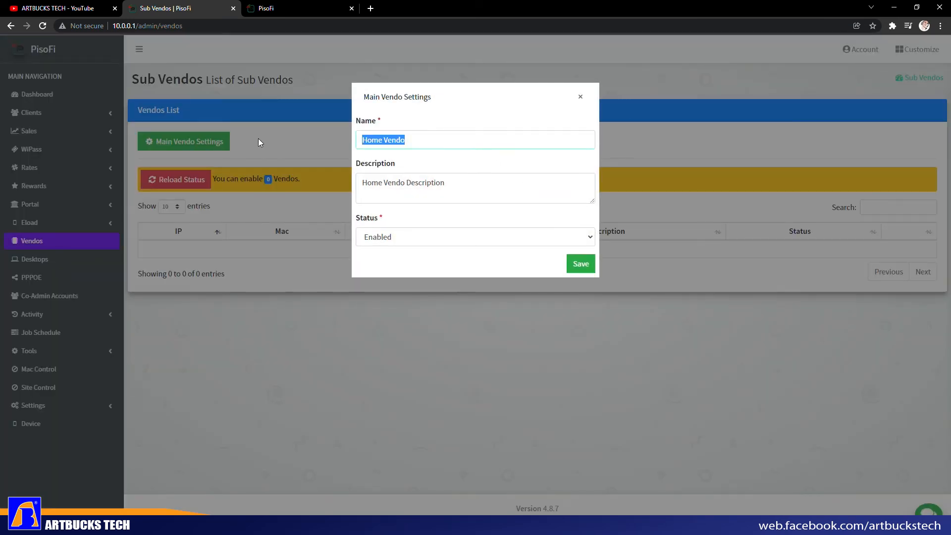
{"action": "type", "text": "ARTBUCKS TECH"}
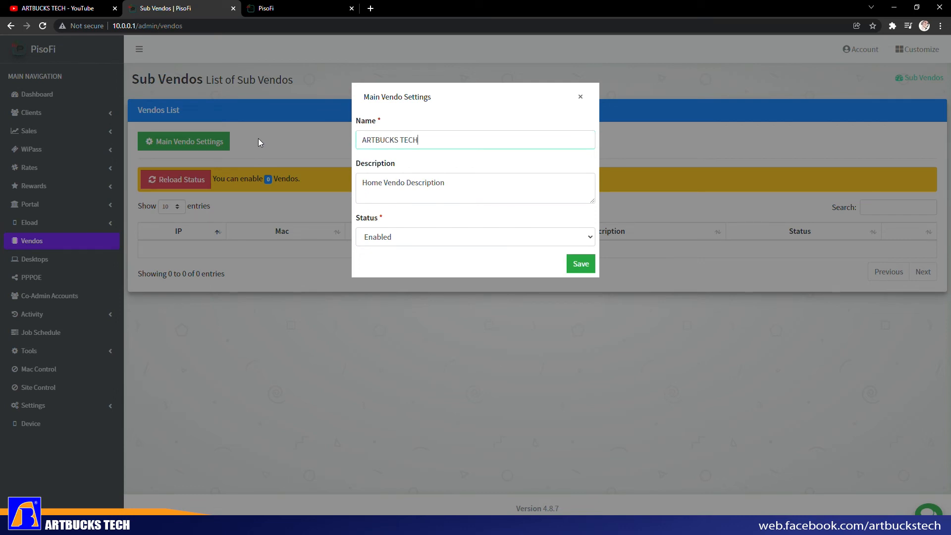
- Change the vendo description to 'Enjoy Unlimited Internet'
{"action": "left_click_drag", "start_coordinate": [450, 189], "coordinate": [331, 187]}
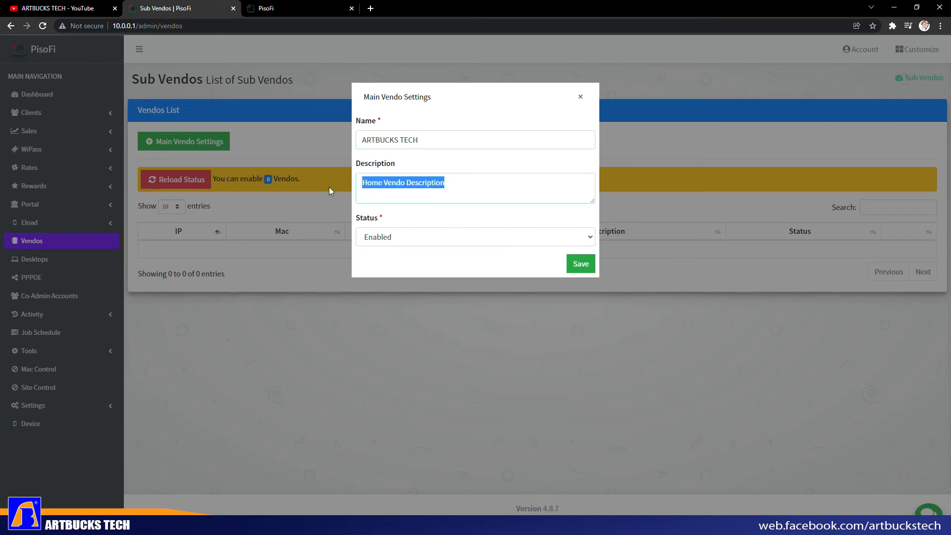
{"action": "type", "text": "Enjo"}
{"action": "type", "text": "y our"}
{"action": "key", "text": "BackSpace"}
{"action": "key", "text": "BackSpace"}
{"action": "key", "text": "BackSpace"}
{"action": "type", "text": "Unlimited Intenr"}
{"action": "key", "text": "BackSpace"}
{"action": "key", "text": "BackSpace"}
{"action": "key", "text": "BackSpace"}
{"action": "type", "text": "enret"}
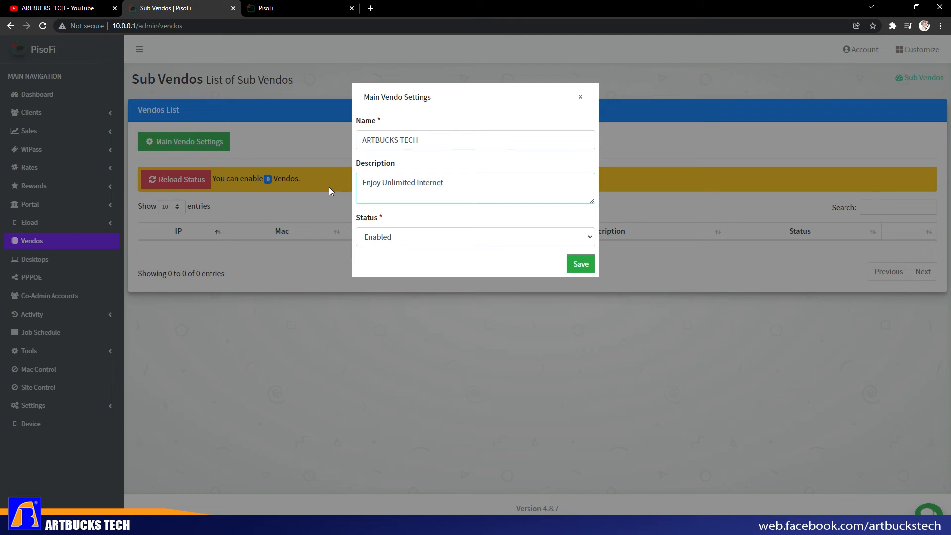
- Save and confirm the main vendo settings, then go back to the customer portal
{"action": "left_click", "coordinate": [581, 264]}
{"action": "left_click", "coordinate": [532, 152]}
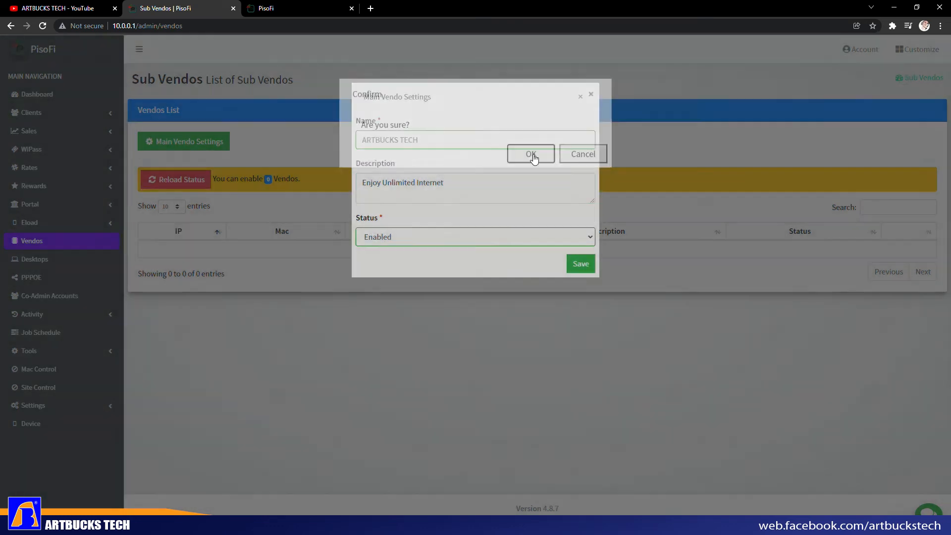
{"action": "left_click", "coordinate": [317, 8]}
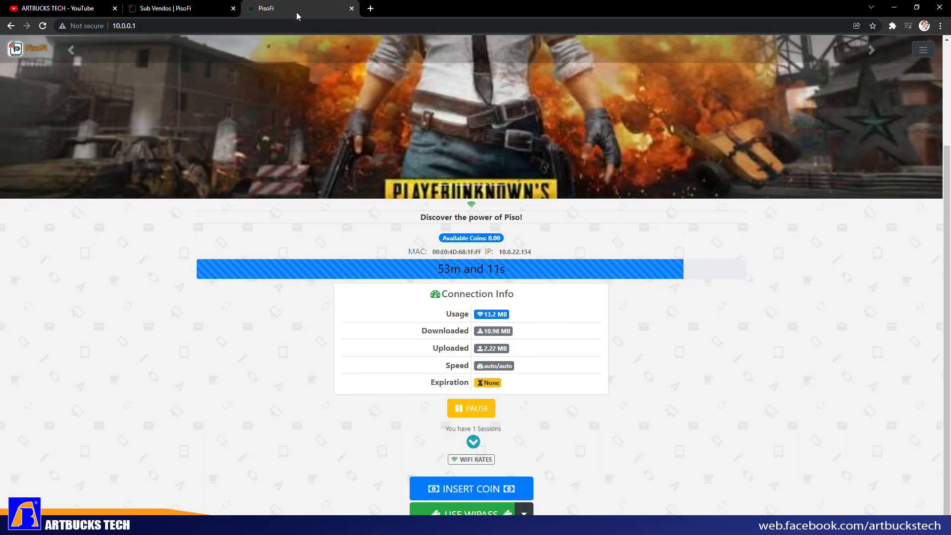
- Check that Insert Coin shows ARTBUCKS TECH and 'Enjoy Unlimited Internet', cancel, then open Dashboard
{"action": "left_click", "coordinate": [477, 490]}
{"action": "left_click_drag", "start_coordinate": [420, 116], "coordinate": [541, 119]}
{"action": "left_click_drag", "start_coordinate": [434, 137], "coordinate": [558, 144]}
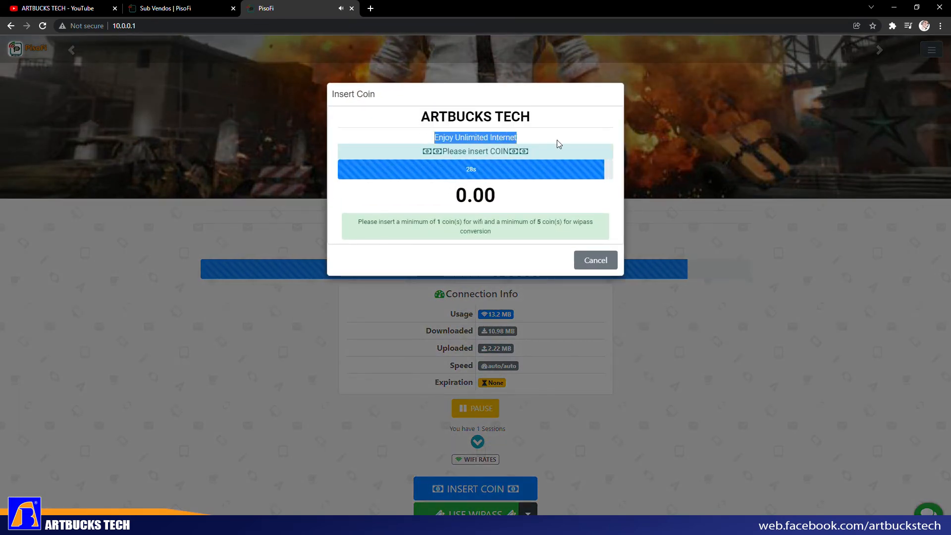
{"action": "left_click", "coordinate": [568, 246]}
{"action": "left_click", "coordinate": [596, 261]}
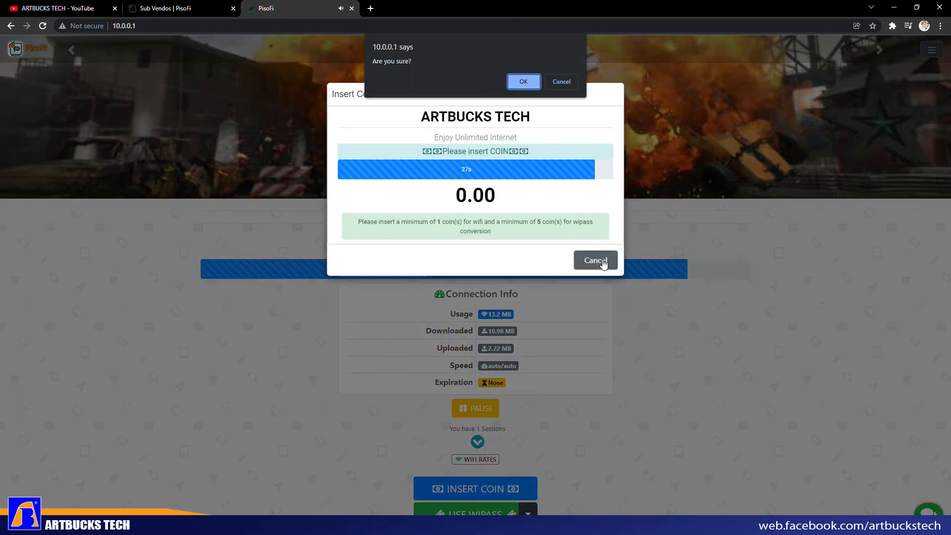
{"action": "left_click", "coordinate": [524, 79]}
{"action": "left_click", "coordinate": [166, 8]}
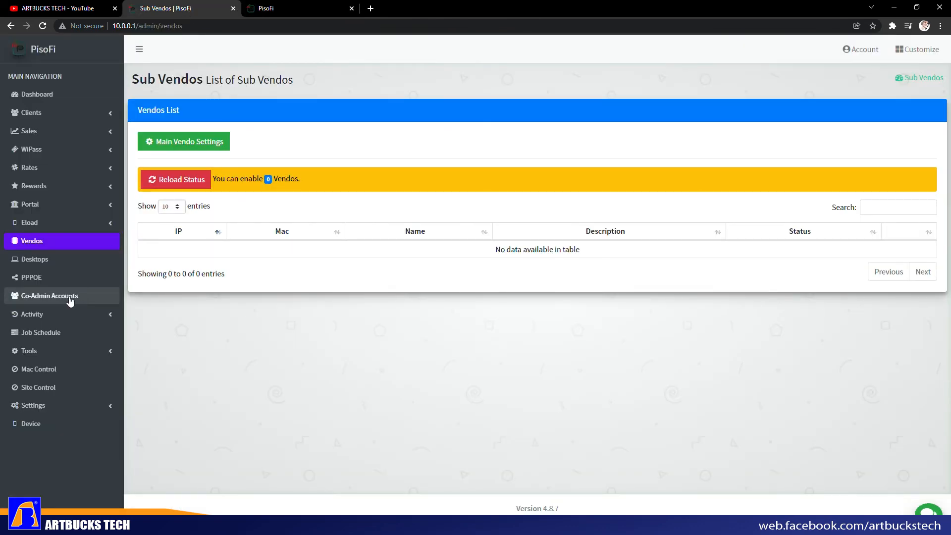
{"action": "left_click", "coordinate": [51, 103]}
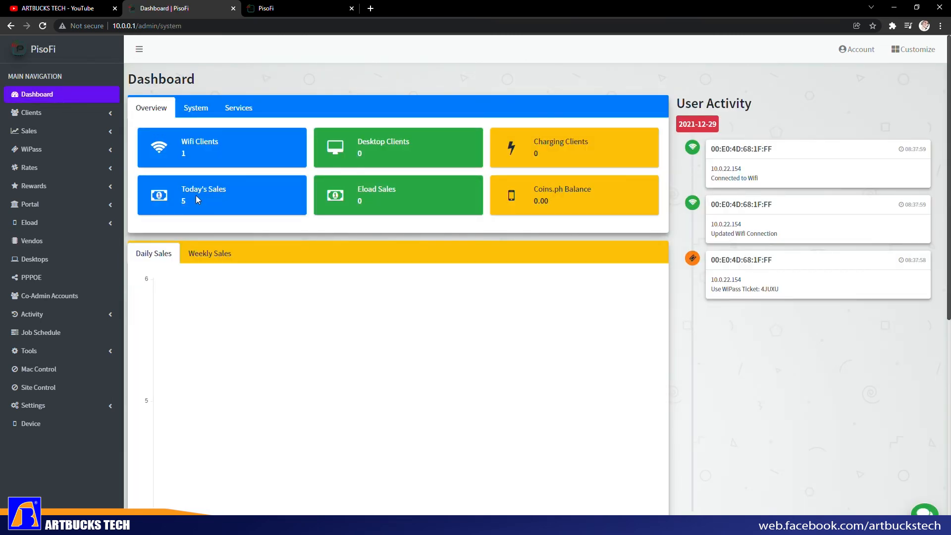
- In Wifi Clients, change the client hostname 10.0.22.154 to ARTBUCKS-SERVER and confirm
{"action": "left_click", "coordinate": [208, 141]}
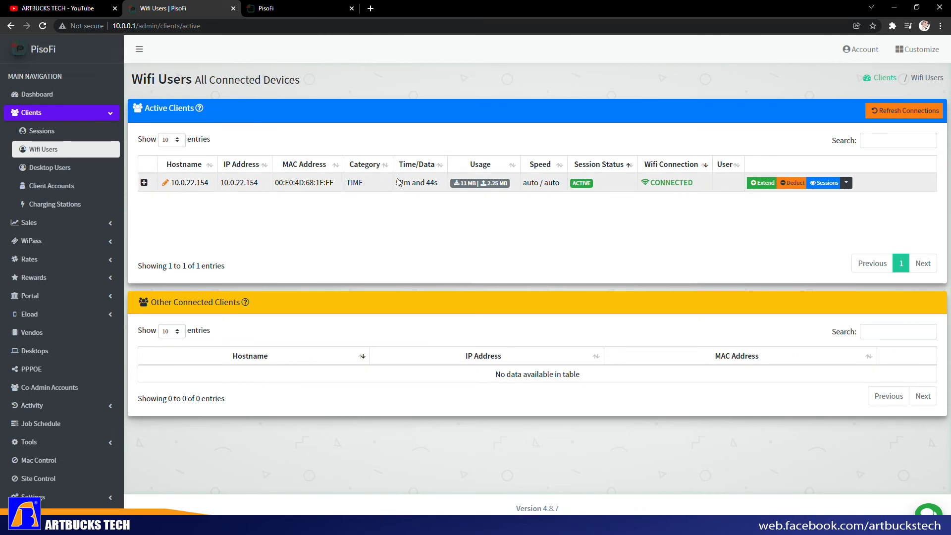
{"action": "left_click", "coordinate": [166, 184]}
{"action": "left_click_drag", "start_coordinate": [420, 142], "coordinate": [328, 142]}
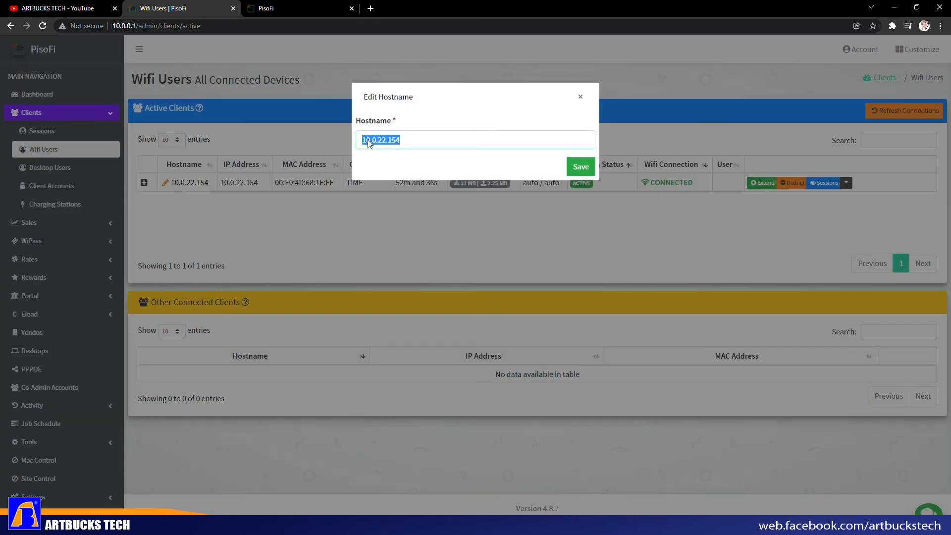
{"action": "left_click", "coordinate": [471, 146]}
{"action": "left_click_drag", "start_coordinate": [396, 141], "coordinate": [311, 133]}
{"action": "type", "text": "ARTBUCKS-SERVER"}
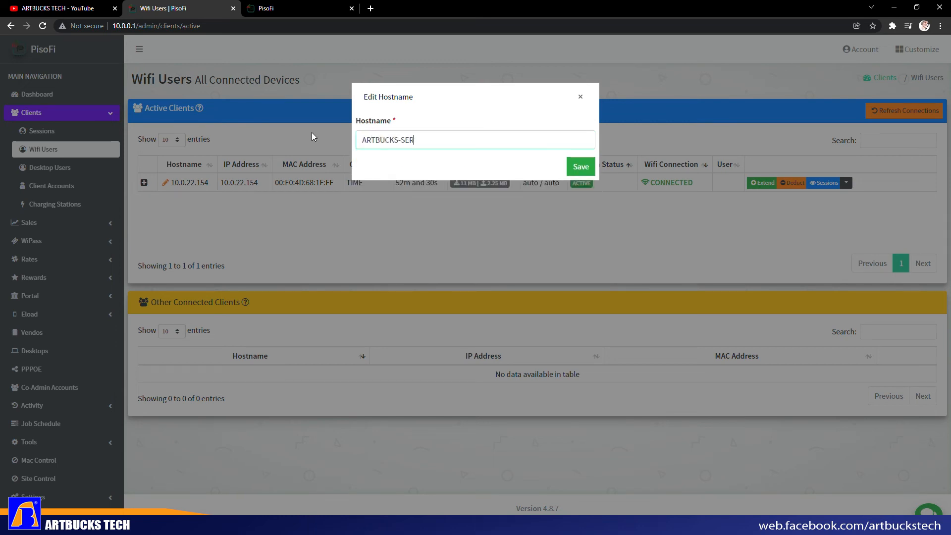
{"action": "left_click", "coordinate": [584, 169]}
{"action": "left_click", "coordinate": [515, 152]}
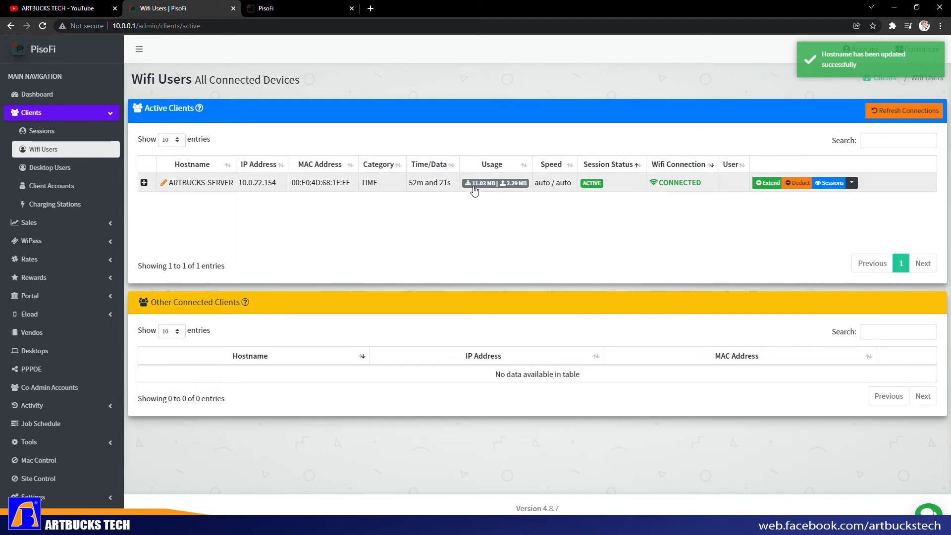
{"action": "double_click", "coordinate": [416, 182]}
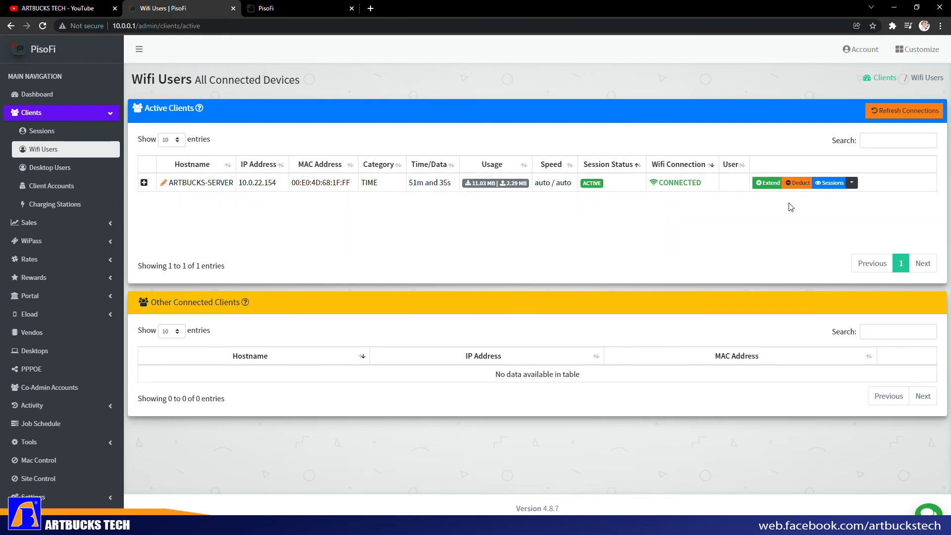
- Review the client's speed settings twice, leaving the 2000.00 download speed unchanged
{"action": "left_click", "coordinate": [851, 183]}
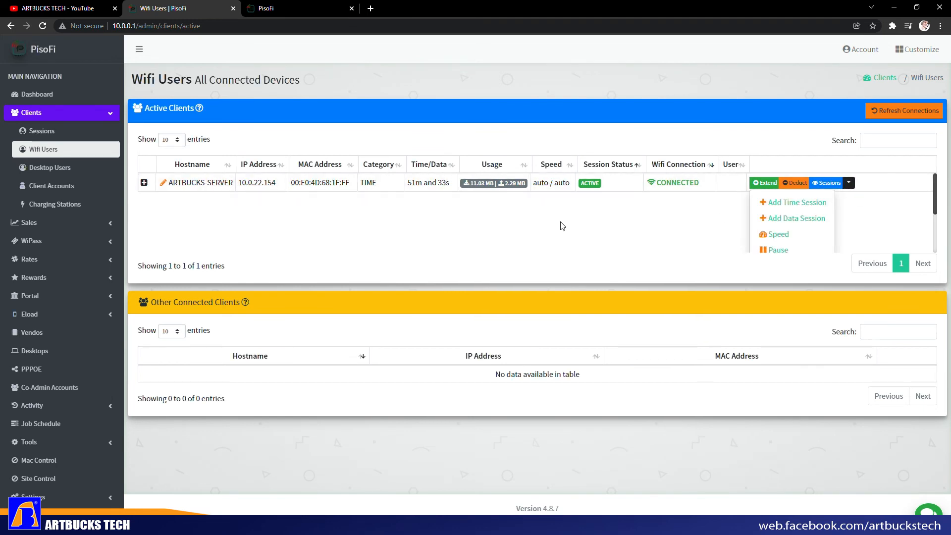
{"action": "left_click", "coordinate": [788, 235]}
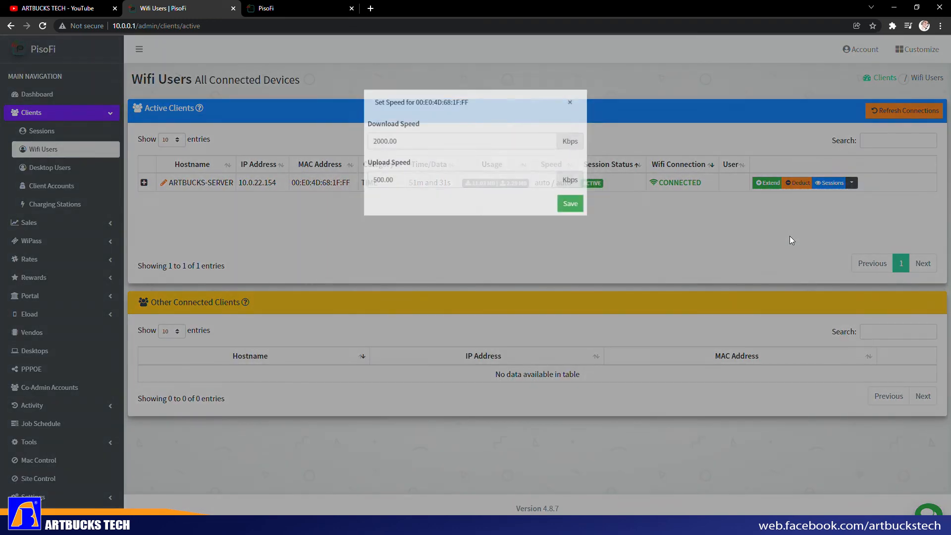
{"action": "double_click", "coordinate": [400, 143]}
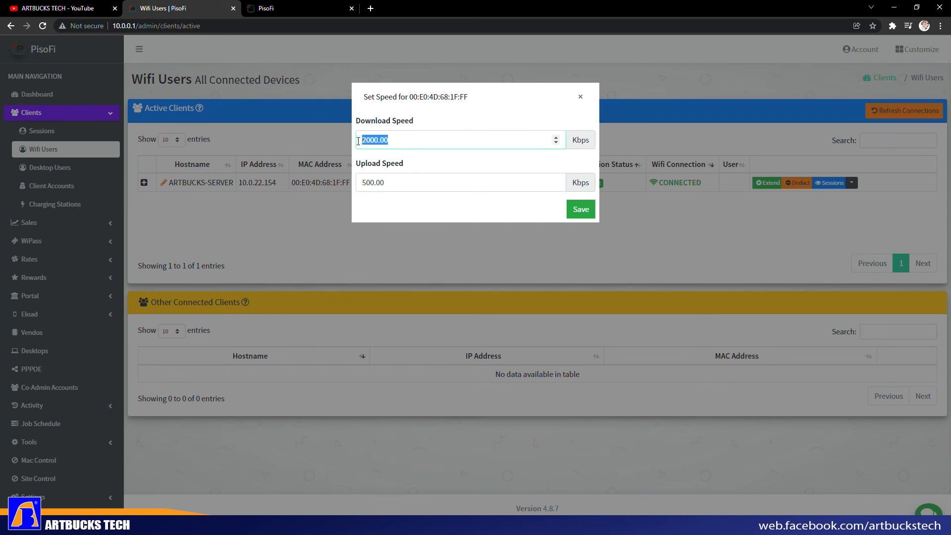
{"action": "left_click", "coordinate": [575, 220]}
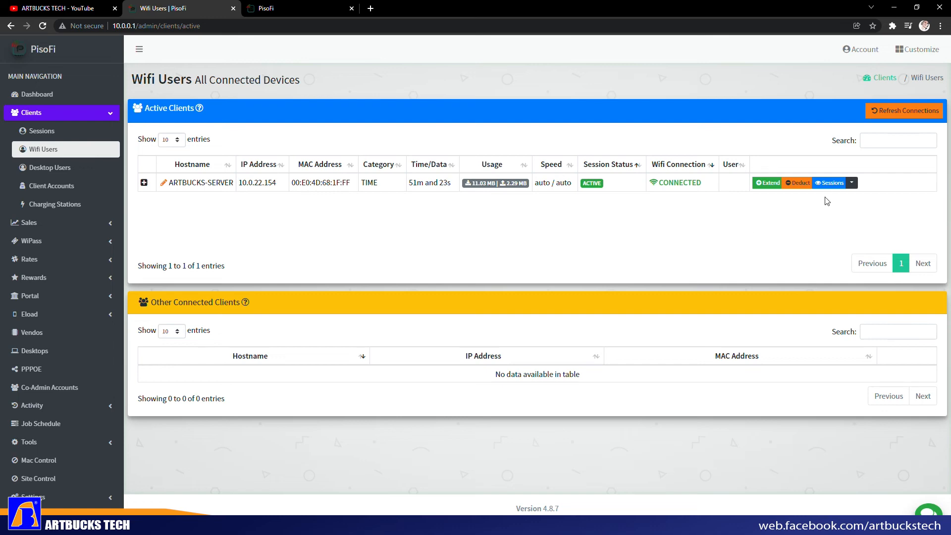
{"action": "left_click", "coordinate": [850, 183]}
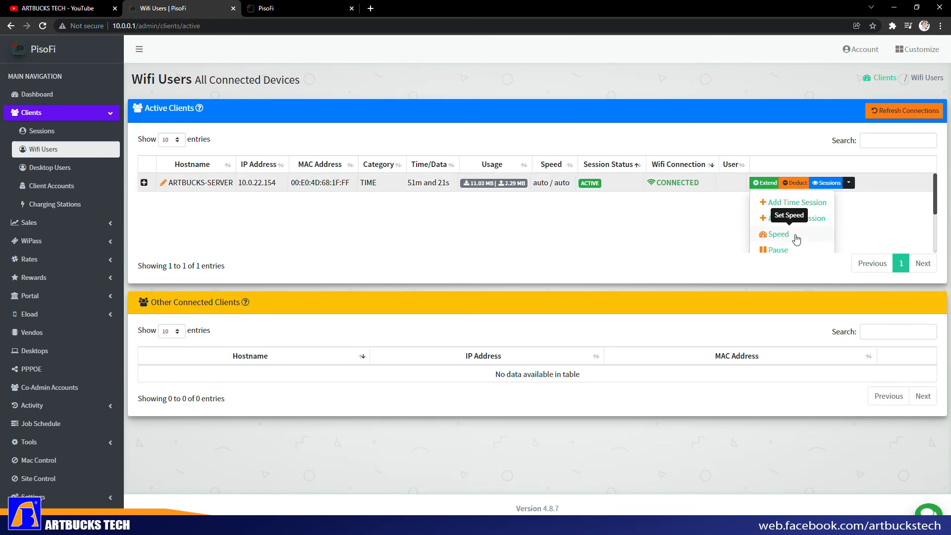
{"action": "left_click", "coordinate": [781, 240]}
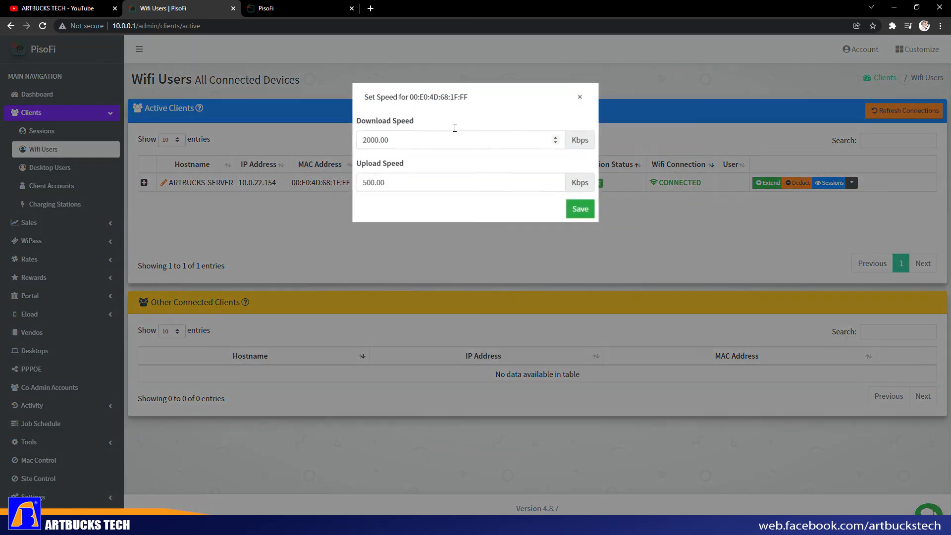
{"action": "left_click_drag", "start_coordinate": [395, 141], "coordinate": [322, 144]}
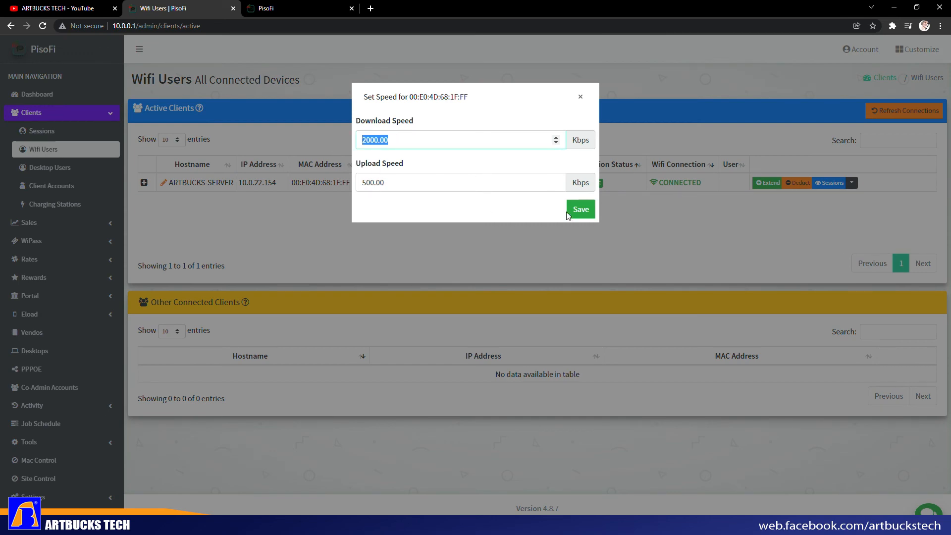
{"action": "left_click", "coordinate": [578, 213]}
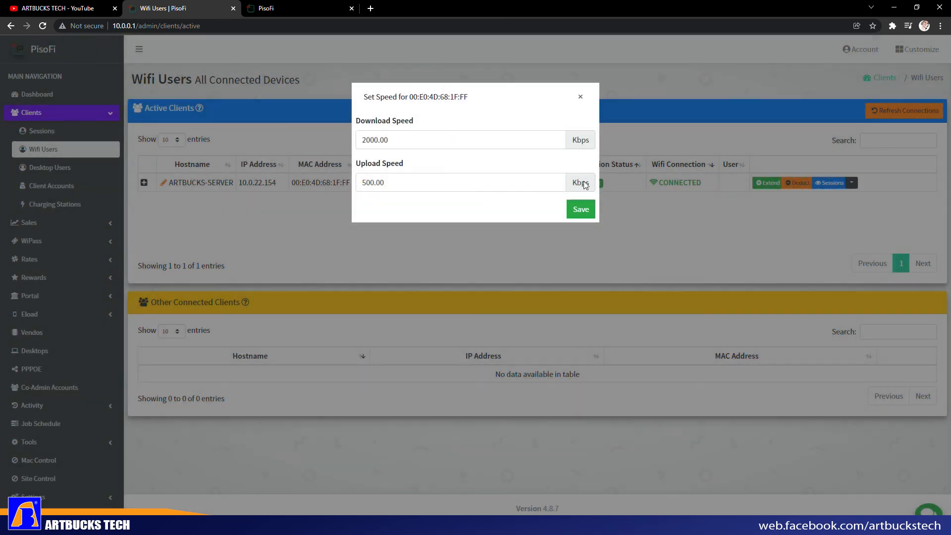
{"action": "left_click", "coordinate": [580, 97]}
- Look at the Add Time Session and Add Data Session forms without adding anything, then open Desktop Users
{"action": "left_click", "coordinate": [851, 184]}
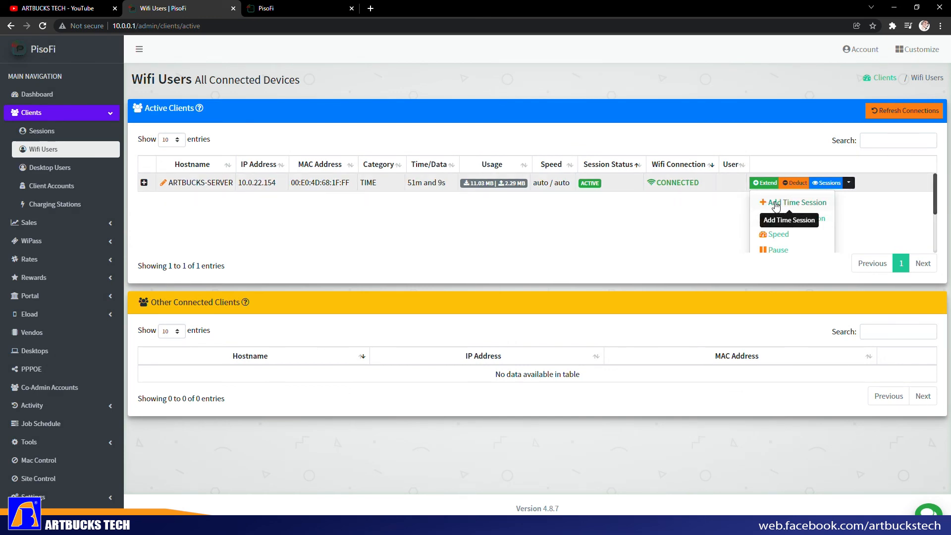
{"action": "left_click", "coordinate": [776, 204]}
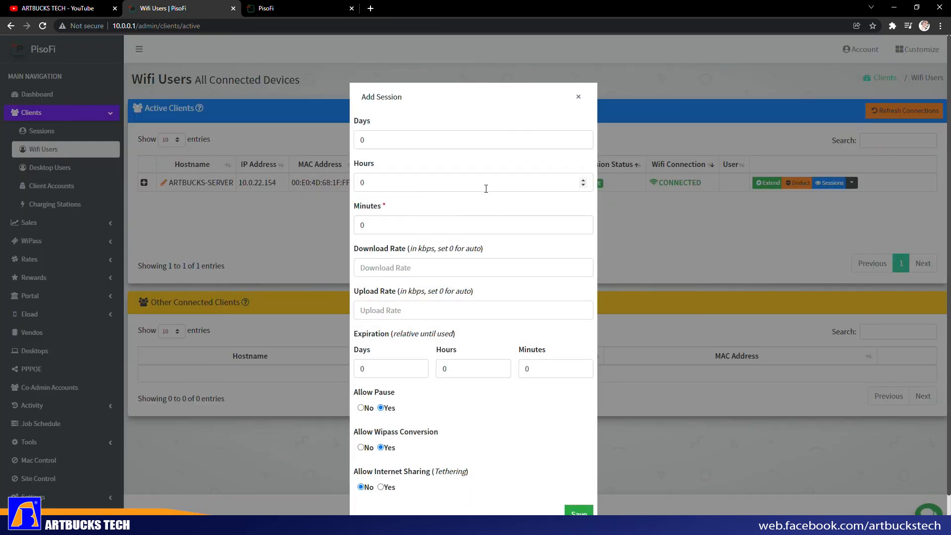
{"action": "left_click", "coordinate": [578, 96]}
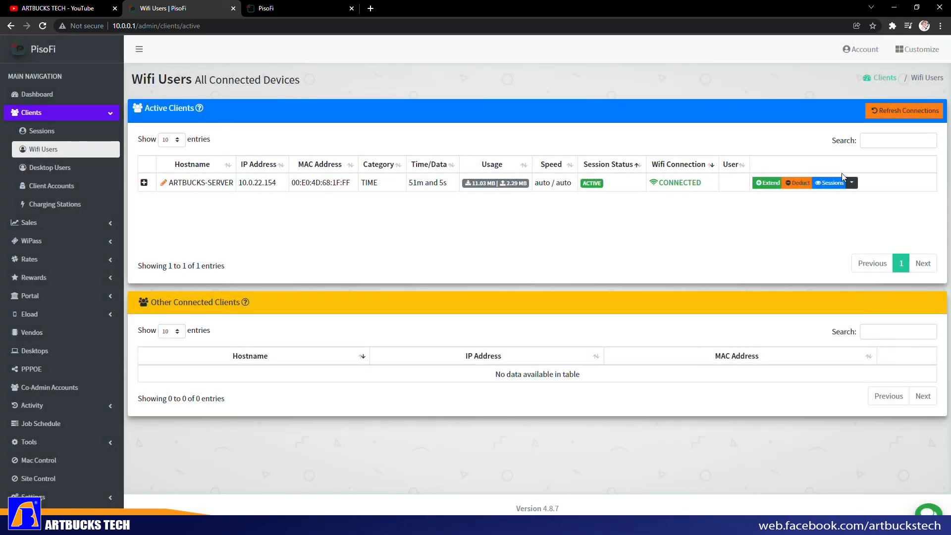
{"action": "left_click", "coordinate": [849, 182]}
{"action": "left_click", "coordinate": [792, 218]}
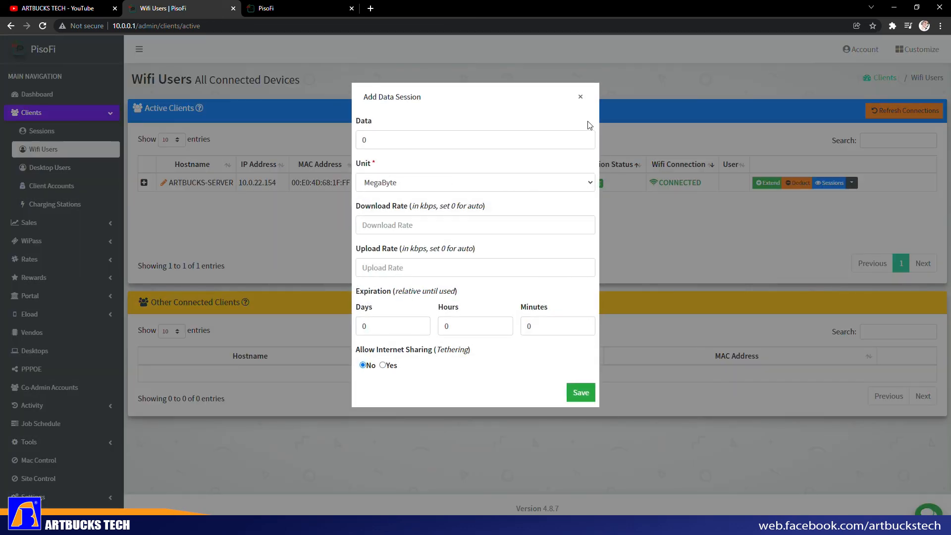
{"action": "left_click", "coordinate": [580, 96]}
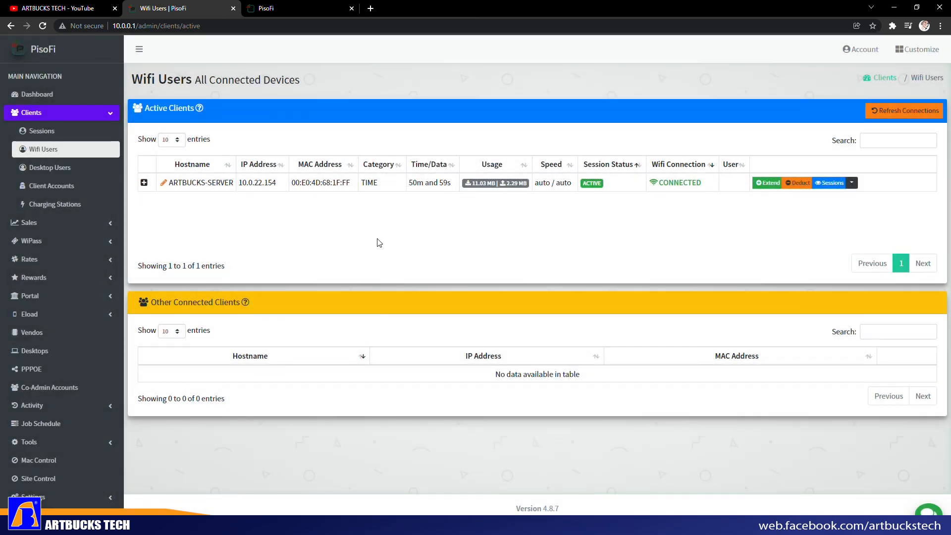
{"action": "left_click", "coordinate": [55, 169]}
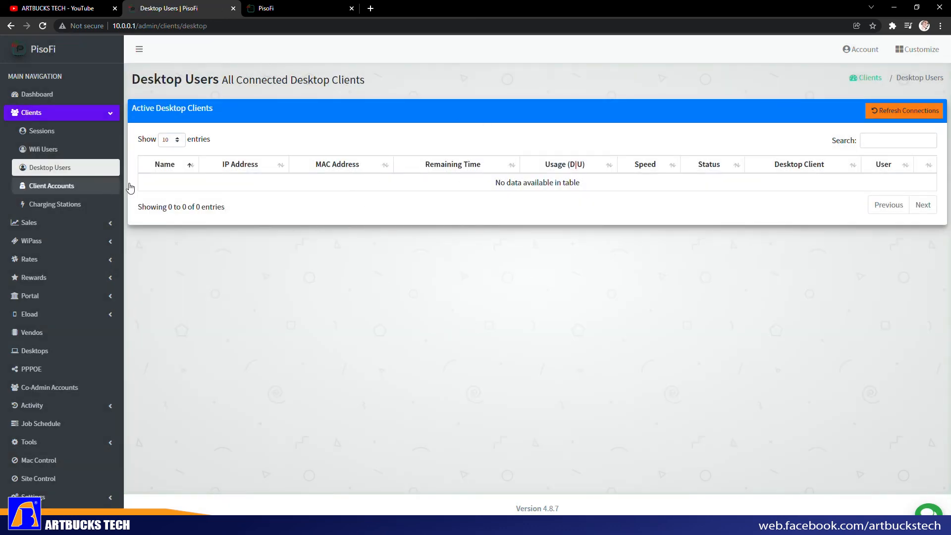
- Open Client Accounts, glance at the customer portal, and return to the admin
{"action": "left_click", "coordinate": [38, 187]}
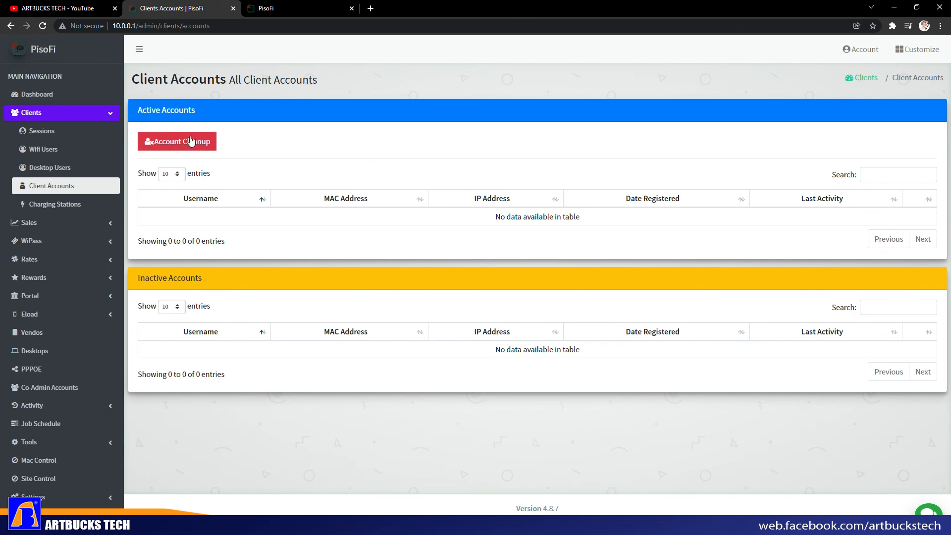
{"action": "left_click", "coordinate": [292, 8]}
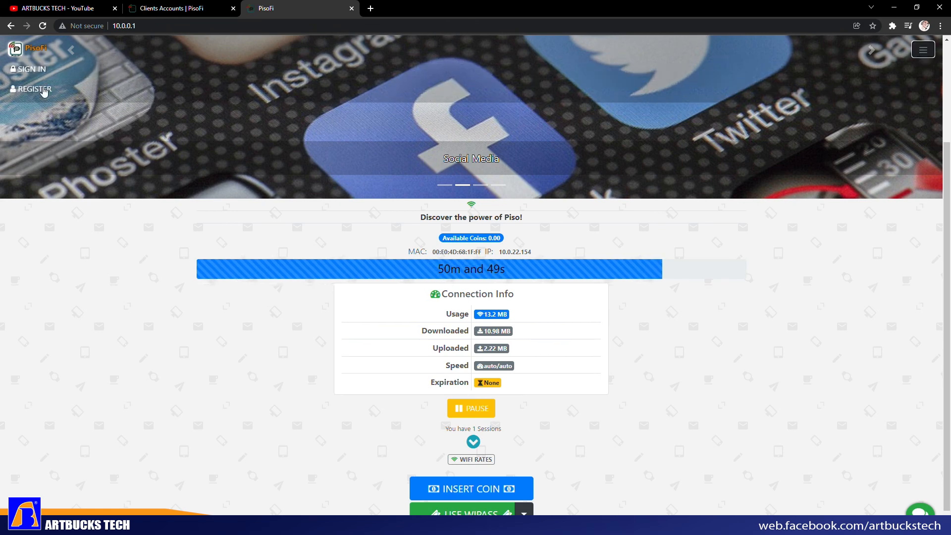
{"action": "left_click", "coordinate": [187, 13]}
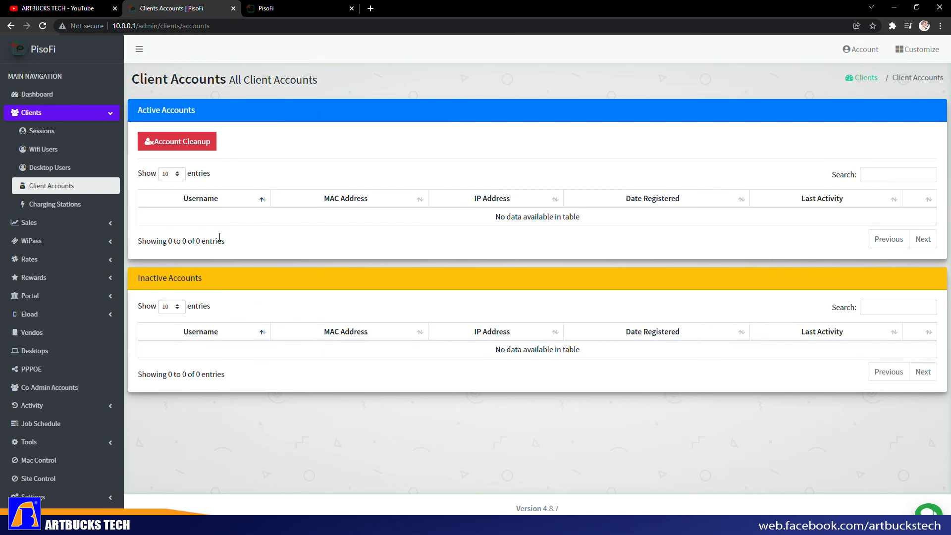
- Browse Charging Stations, expand Rates and WiPass, view Sessions, then open the Dashboard
{"action": "left_click", "coordinate": [58, 208]}
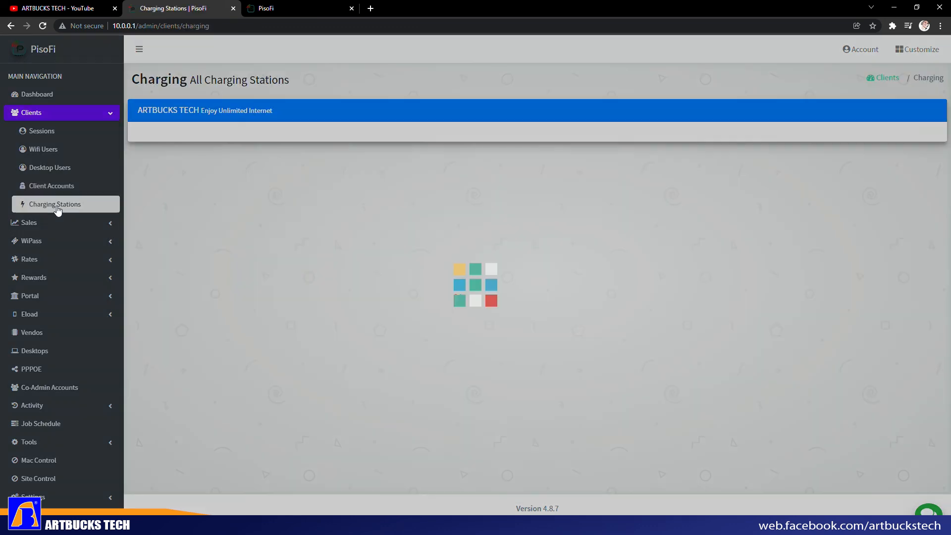
{"action": "left_click", "coordinate": [75, 259]}
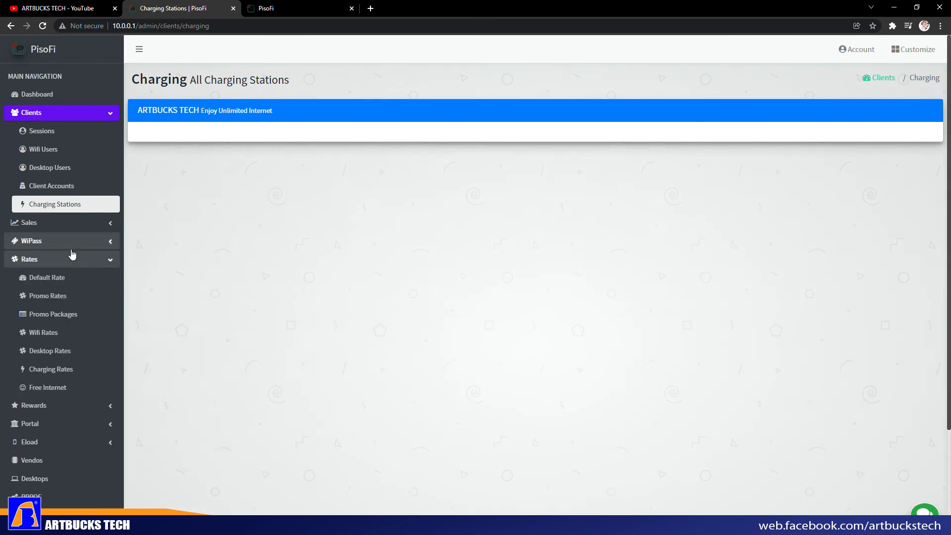
{"action": "left_click", "coordinate": [74, 241]}
{"action": "left_click", "coordinate": [70, 133]}
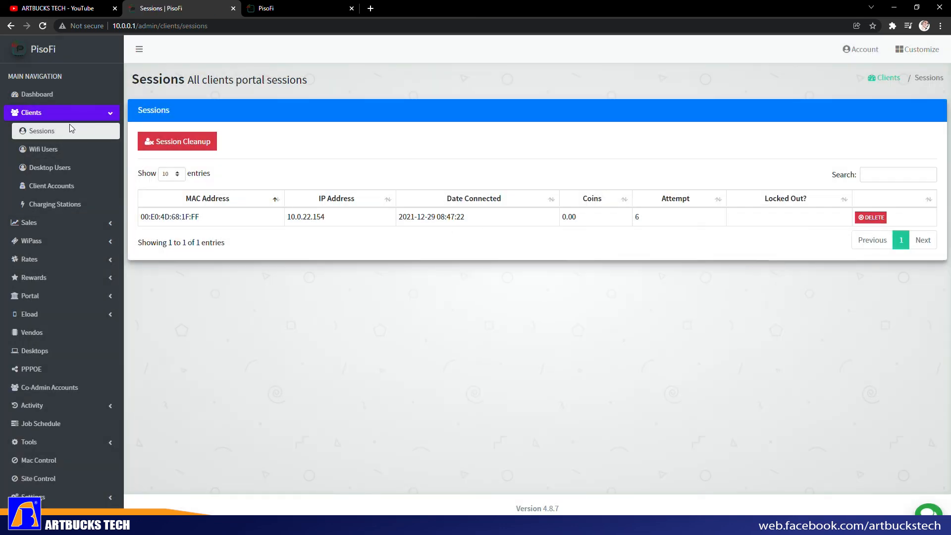
{"action": "left_click", "coordinate": [37, 94]}
- Expand Settings, open Board, and list the Orange Pi models with Orange Pi One selected
{"action": "scroll", "coordinate": [224, 266], "scroll_direction": "down", "scroll_amount": 5}
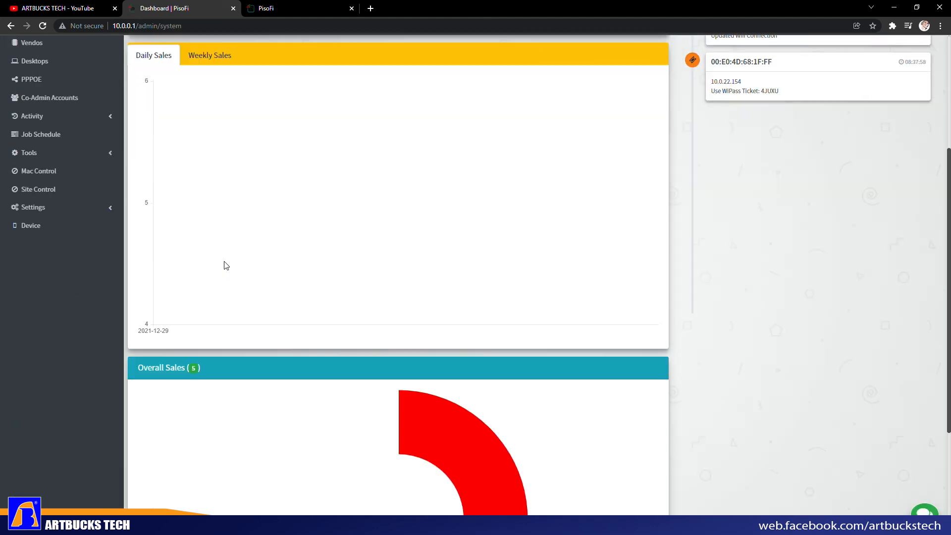
{"action": "scroll", "coordinate": [266, 263], "scroll_direction": "up", "scroll_amount": 4}
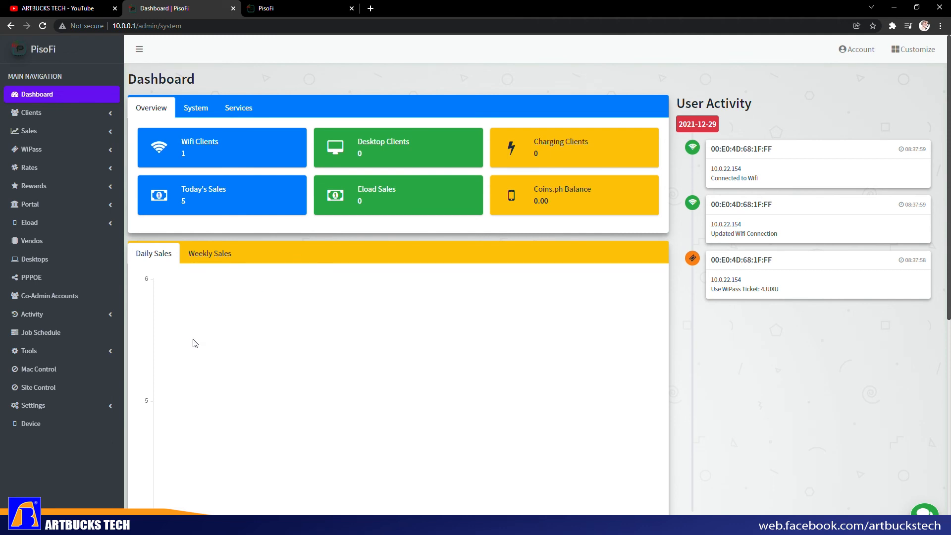
{"action": "left_click", "coordinate": [81, 405]}
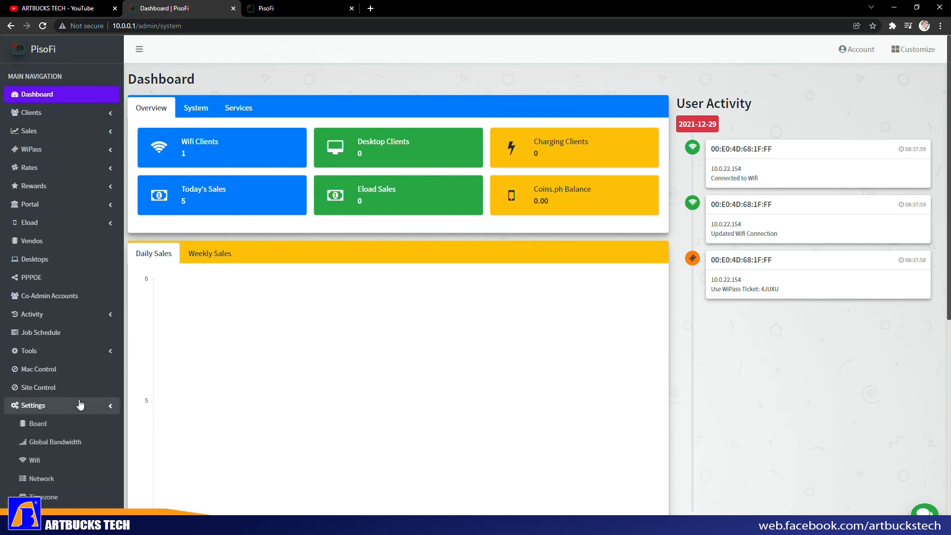
{"action": "scroll", "coordinate": [81, 404], "scroll_direction": "down", "scroll_amount": 3}
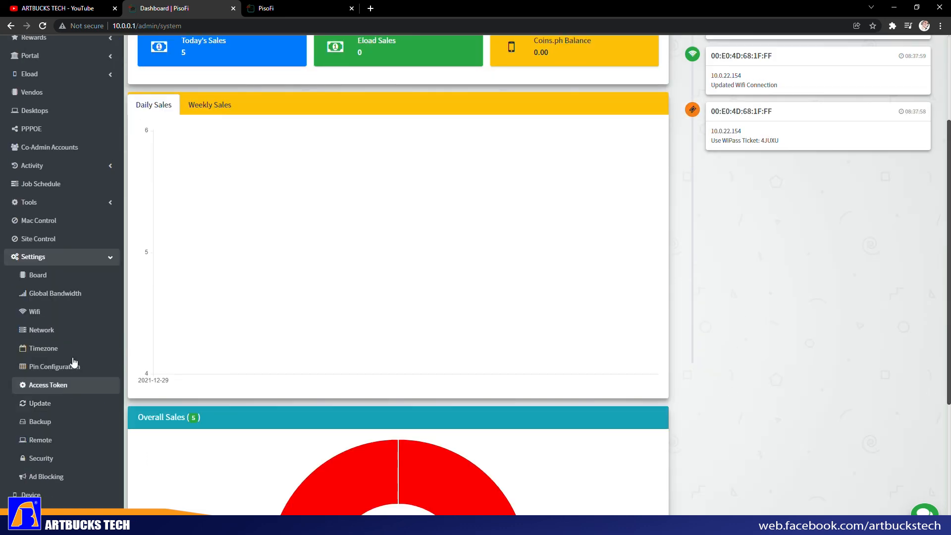
{"action": "left_click", "coordinate": [61, 285]}
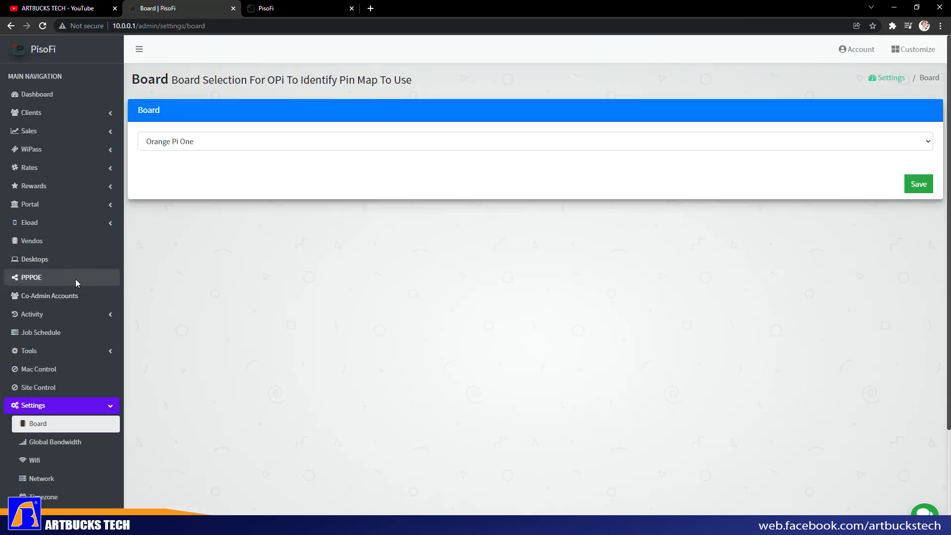
{"action": "left_click", "coordinate": [275, 141]}
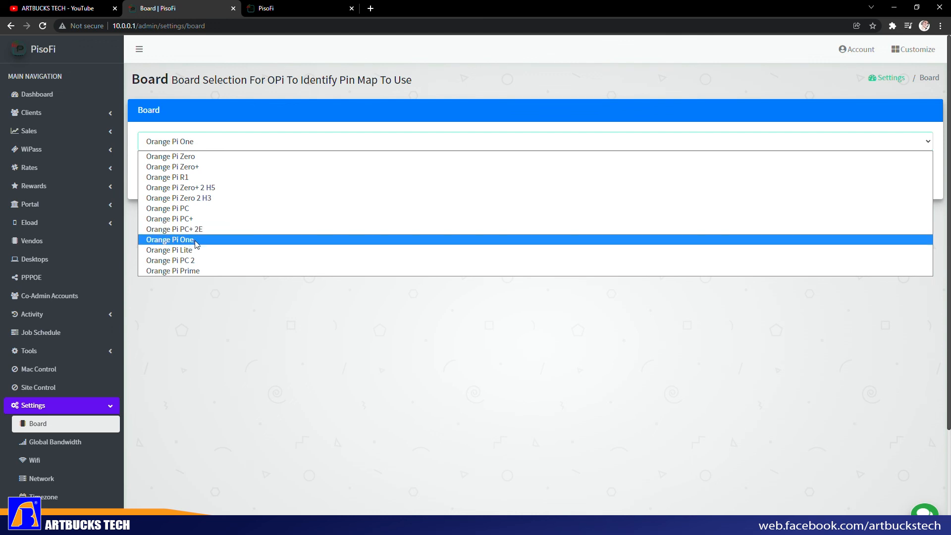
- Close the board list, keeping Orange Pi One as the board
{"action": "left_click", "coordinate": [230, 286]}
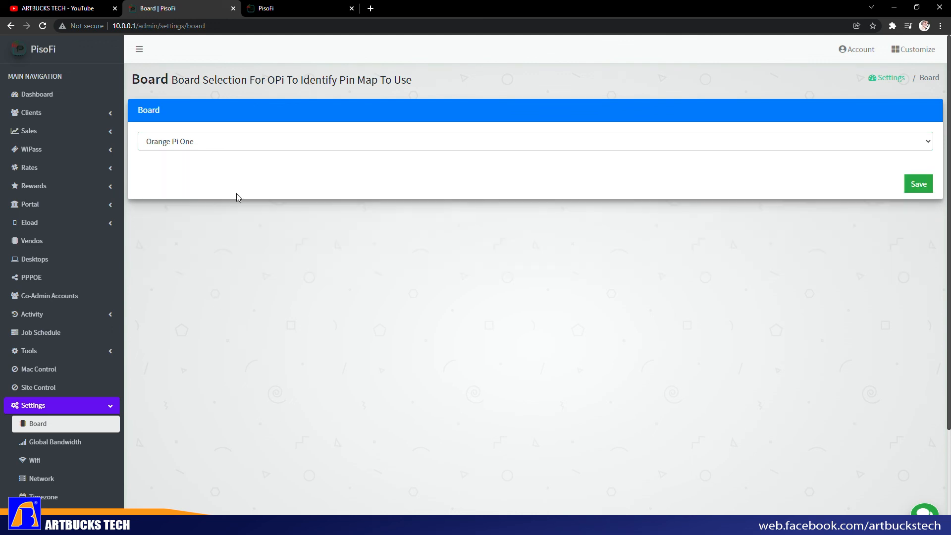
{"action": "scroll", "coordinate": [76, 438], "scroll_direction": "down", "scroll_amount": 2}
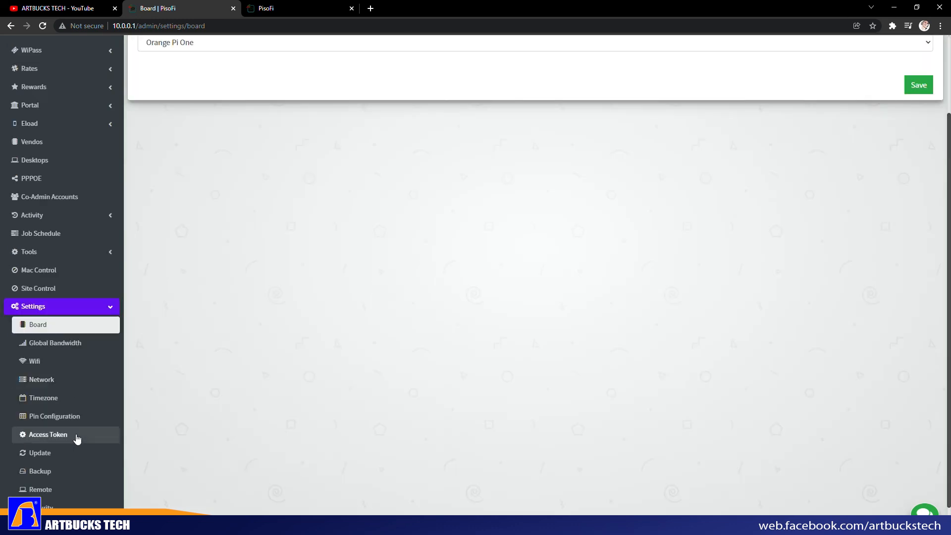
{"action": "scroll", "coordinate": [77, 438], "scroll_direction": "down", "scroll_amount": 1}
- Scroll through the Network settings, then view the Wifi settings' speed limits and coin lockout
{"action": "left_click", "coordinate": [53, 347]}
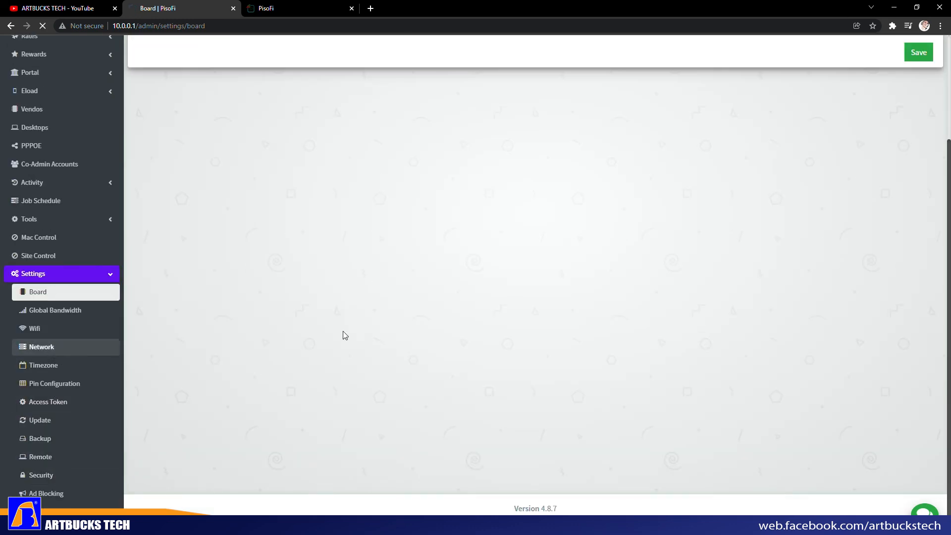
{"action": "scroll", "coordinate": [350, 287], "scroll_direction": "down", "scroll_amount": 1}
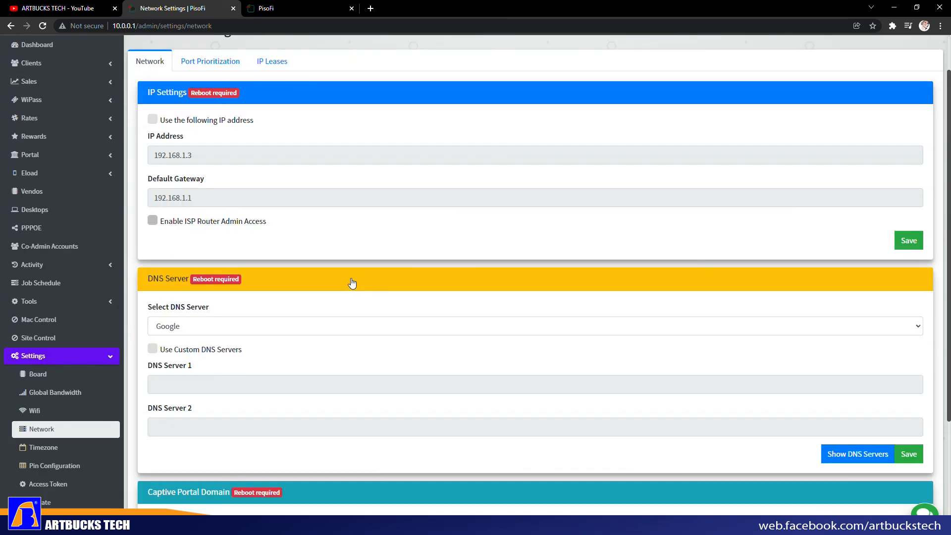
{"action": "scroll", "coordinate": [195, 341], "scroll_direction": "down", "scroll_amount": 3}
{"action": "scroll", "coordinate": [361, 255], "scroll_direction": "up", "scroll_amount": 3}
{"action": "scroll", "coordinate": [361, 255], "scroll_direction": "down", "scroll_amount": 3}
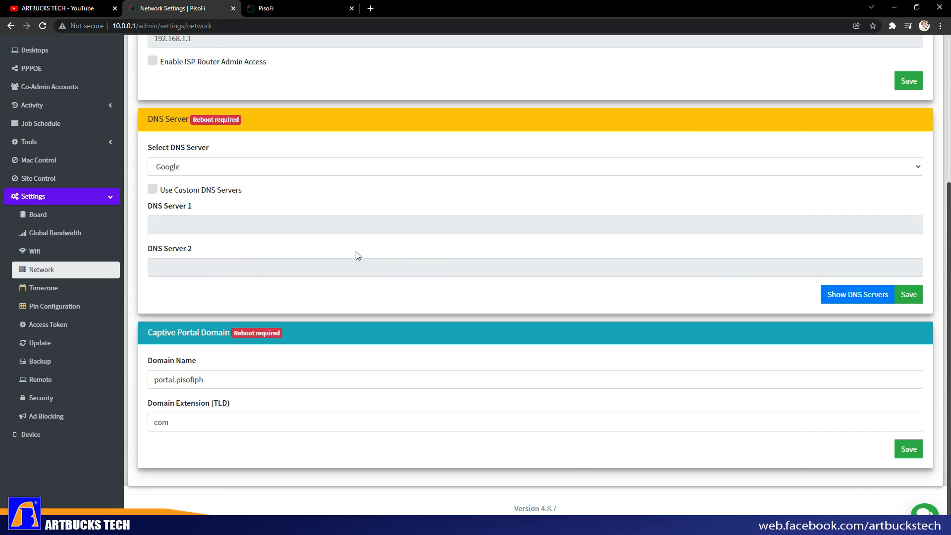
{"action": "left_click", "coordinate": [58, 256]}
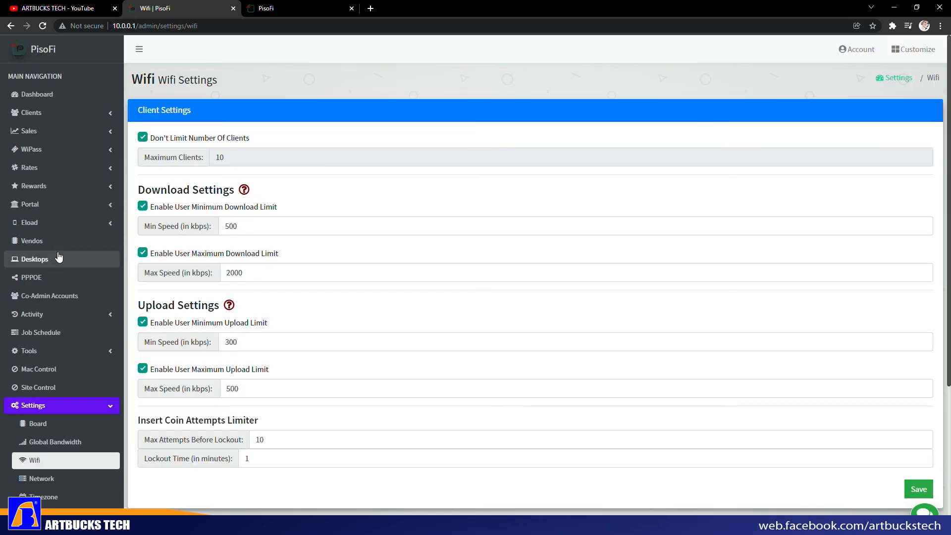
{"action": "scroll", "coordinate": [587, 289], "scroll_direction": "down", "scroll_amount": 5}
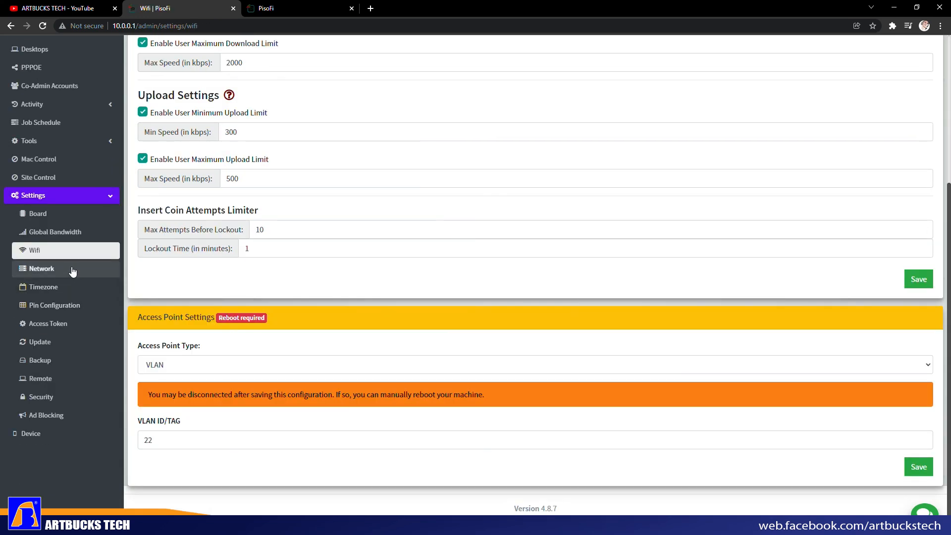
- Check the Access Point Type options and the VLAN tag 22, leaving VLAN selected
{"action": "left_click", "coordinate": [926, 368]}
{"action": "left_click", "coordinate": [278, 345]}
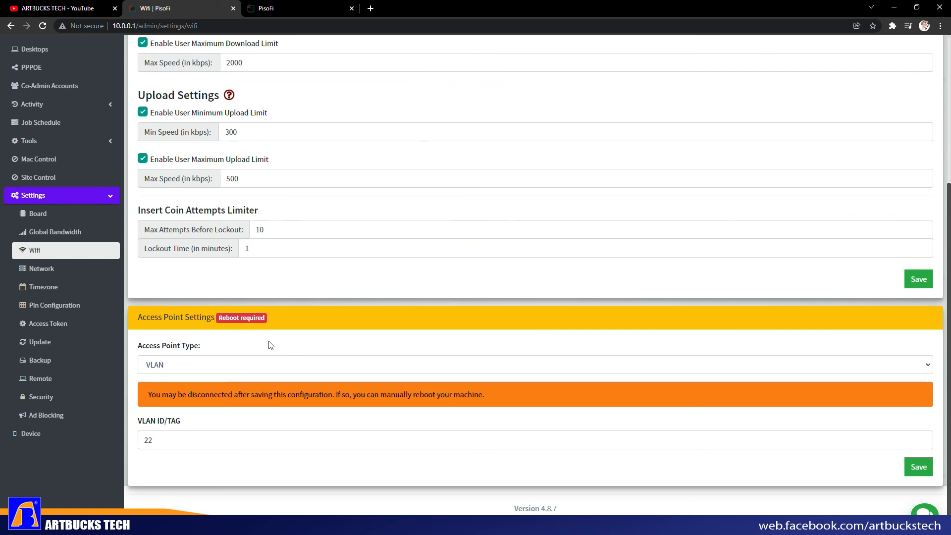
{"action": "left_click_drag", "start_coordinate": [170, 438], "coordinate": [142, 442]}
{"action": "left_click", "coordinate": [171, 472]}
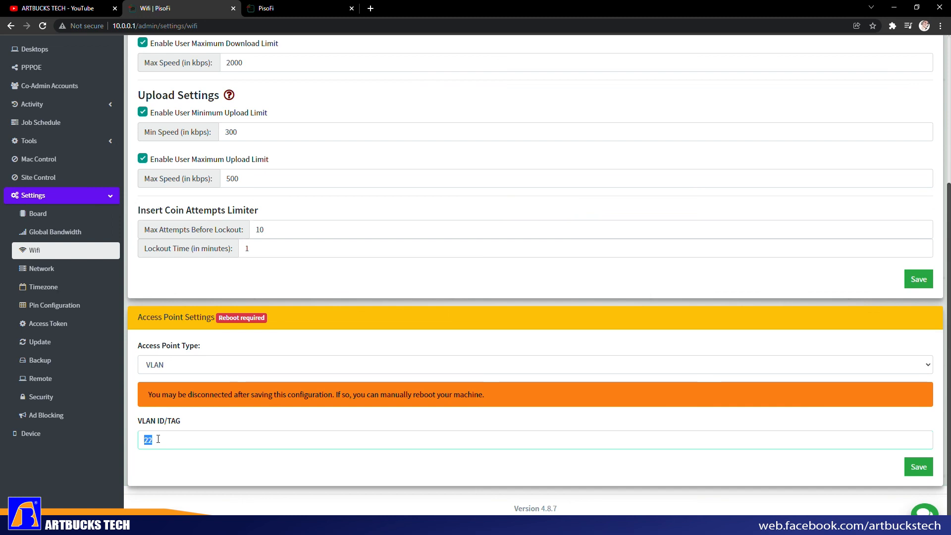
{"action": "left_click_drag", "start_coordinate": [165, 444], "coordinate": [140, 442]}
{"action": "left_click", "coordinate": [194, 474]}
- Review the access point type options again, keep VLAN, and briefly glance at the client portal
{"action": "left_click", "coordinate": [906, 366]}
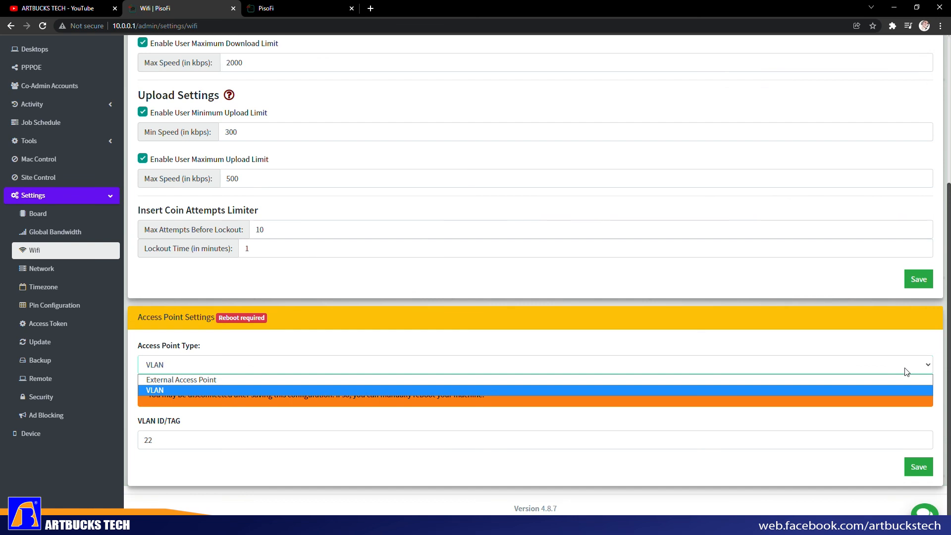
{"action": "left_click", "coordinate": [799, 351]}
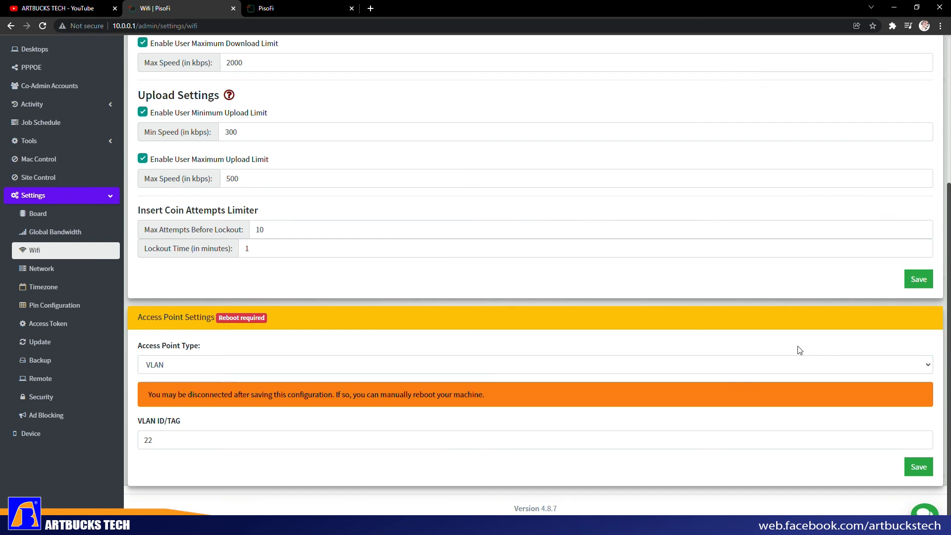
{"action": "left_click", "coordinate": [819, 369]}
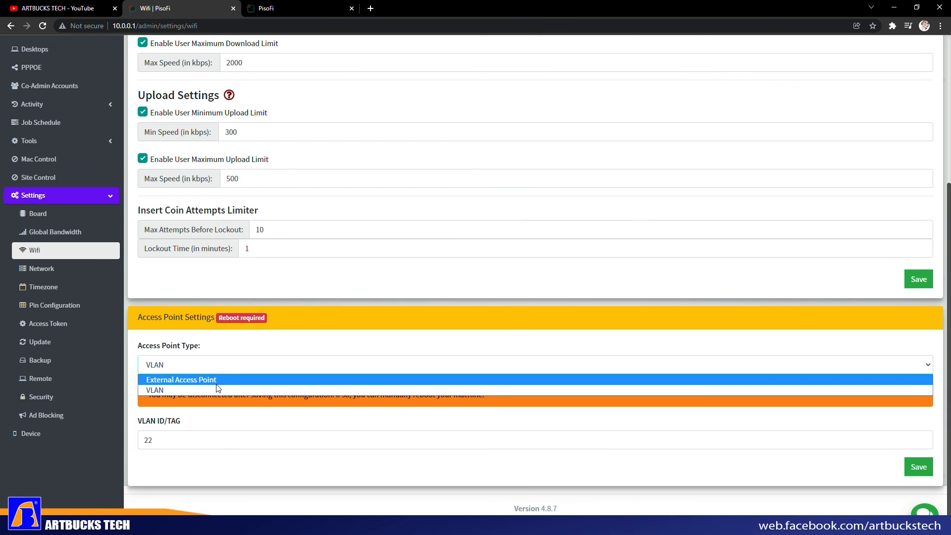
{"action": "left_click", "coordinate": [230, 350]}
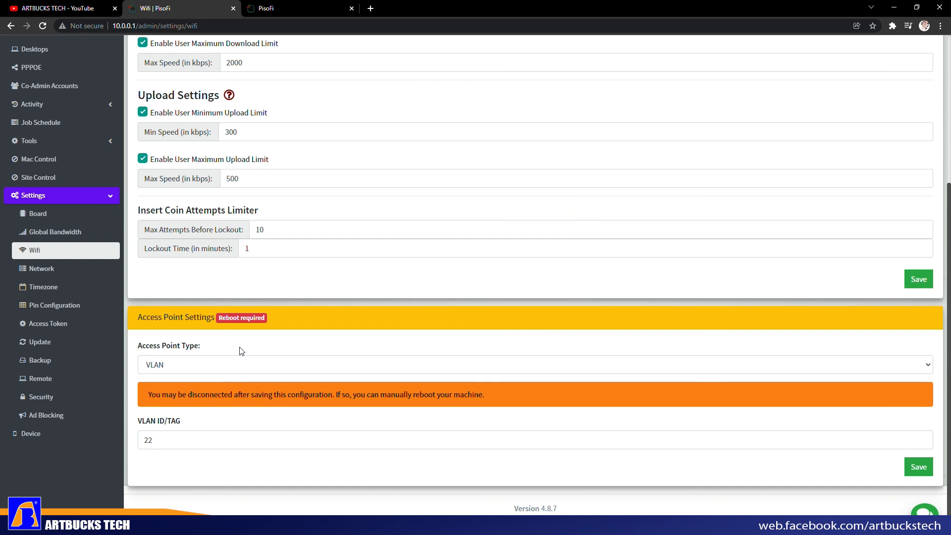
{"action": "left_click", "coordinate": [305, 10]}
{"action": "left_click", "coordinate": [183, 7]}
- Recheck the access point type list without changing VLAN, then return to the Dashboard
{"action": "left_click", "coordinate": [169, 372]}
{"action": "left_click", "coordinate": [169, 372]}
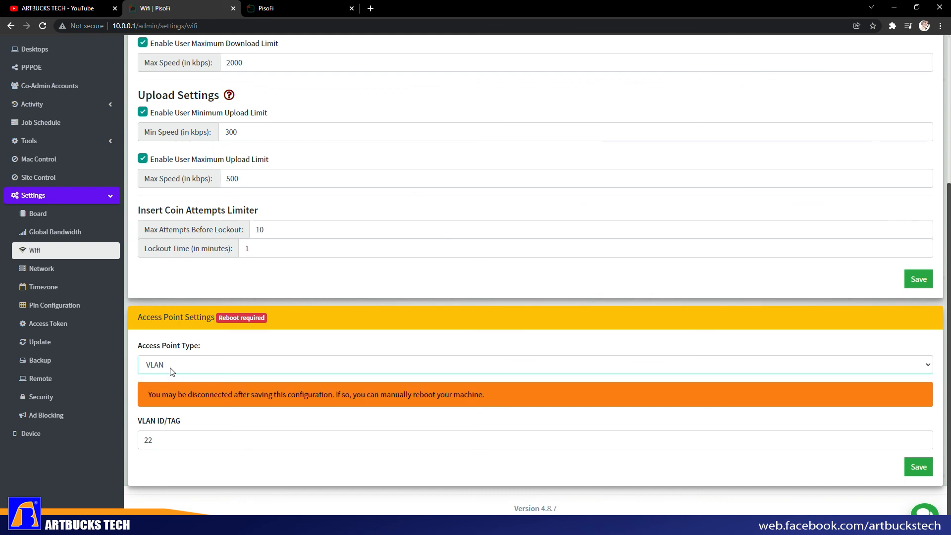
{"action": "left_click", "coordinate": [446, 364]}
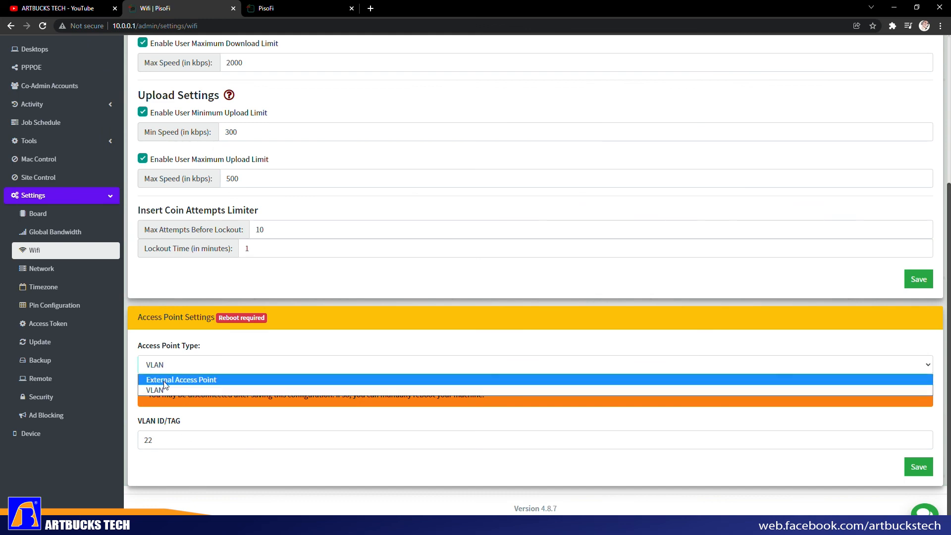
{"action": "left_click", "coordinate": [185, 454]}
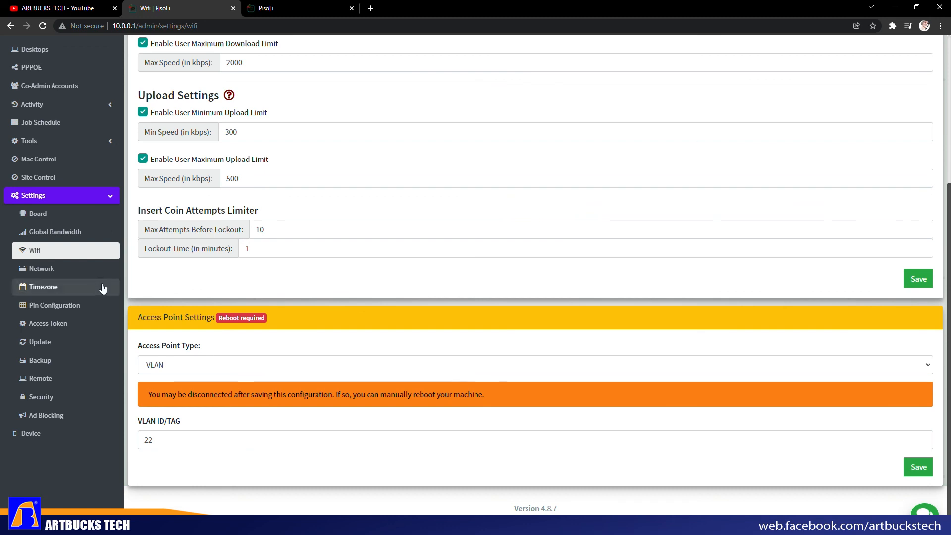
{"action": "scroll", "coordinate": [72, 274], "scroll_direction": "up", "scroll_amount": 4}
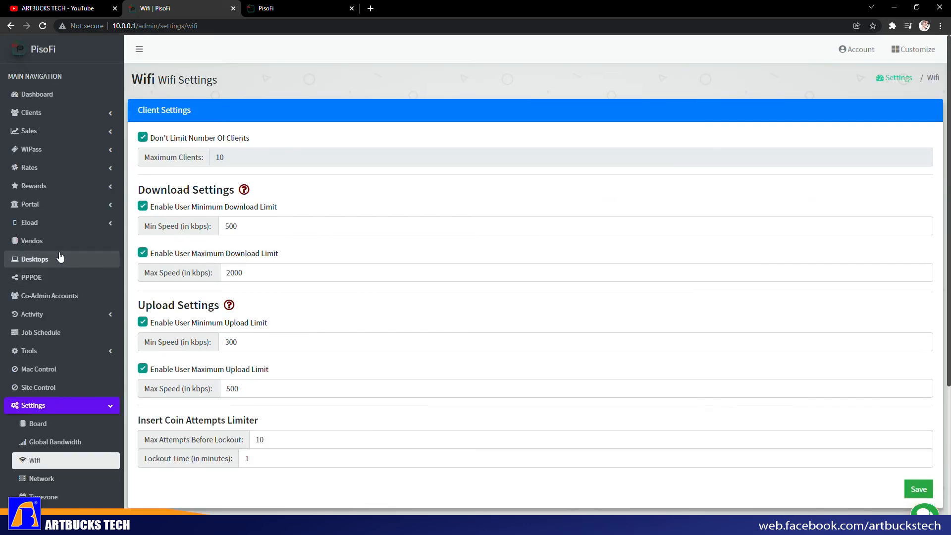
{"action": "left_click", "coordinate": [60, 102]}
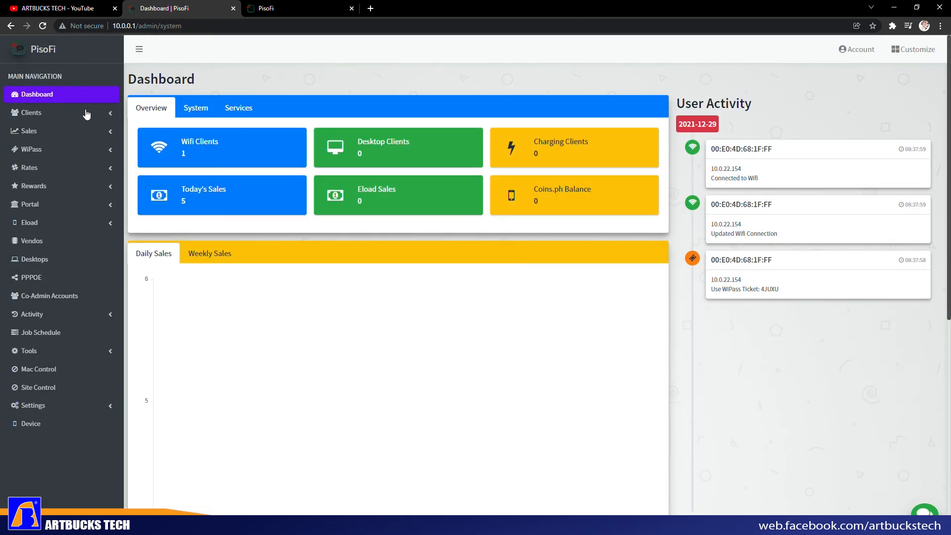